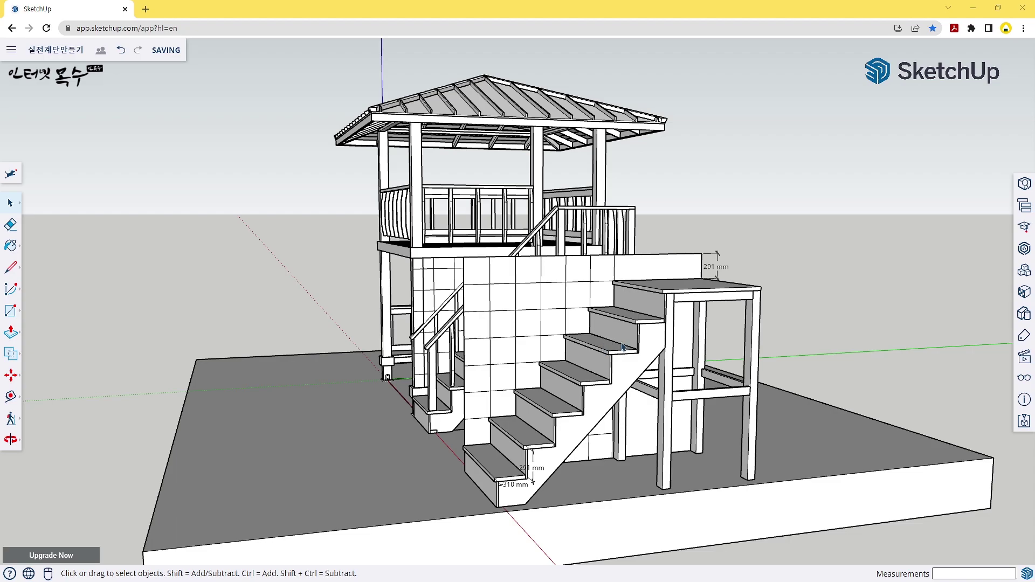
Open the staircase group and its tiled wall, orbit around it, then return to the whole gazebo.
{"action": "double_click", "coordinate": [584, 294]}
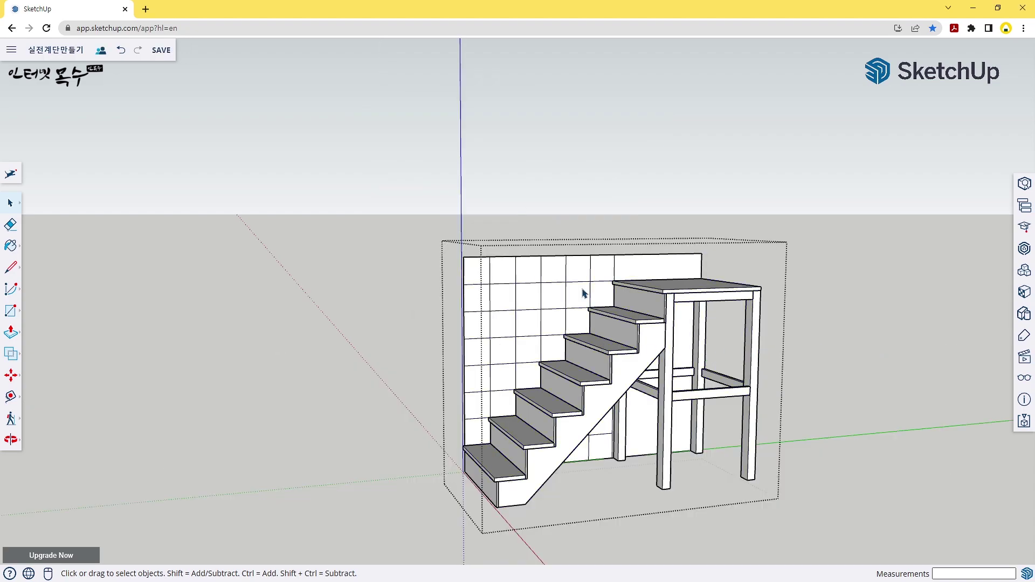
{"action": "double_click", "coordinate": [583, 293]}
{"action": "scroll", "coordinate": [656, 356], "scroll_direction": "up", "scroll_amount": 2}
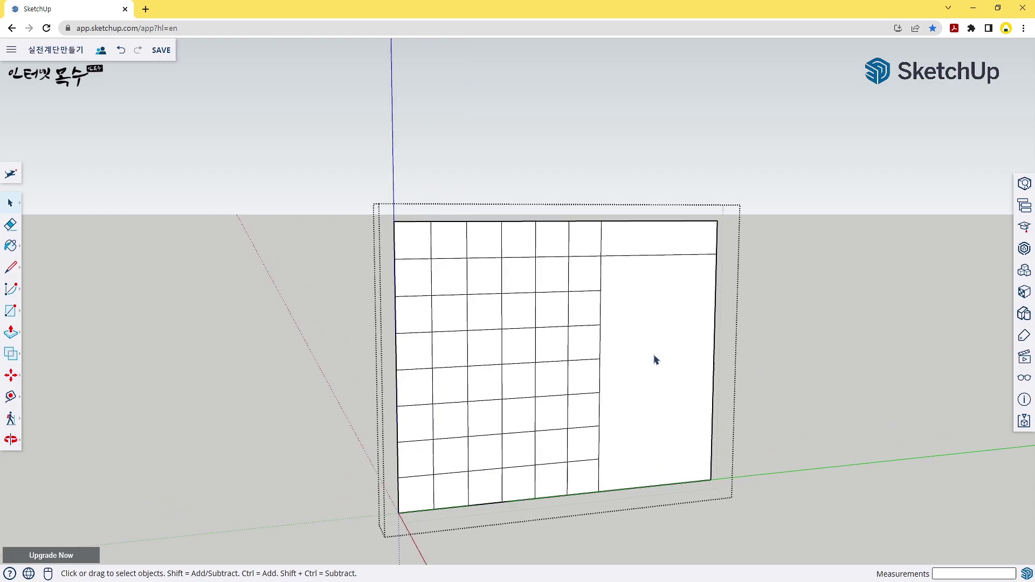
{"action": "scroll", "coordinate": [656, 360], "scroll_direction": "up", "scroll_amount": 1}
{"action": "middle_click_drag", "start_coordinate": [655, 385], "coordinate": [638, 358]}
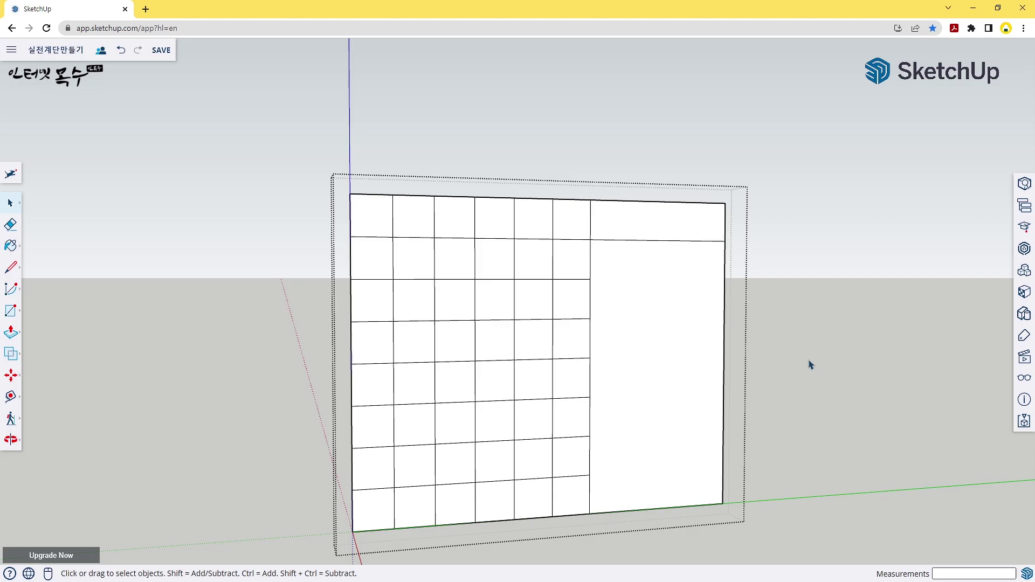
{"action": "scroll", "coordinate": [808, 365], "scroll_direction": "down", "scroll_amount": 5}
{"action": "middle_click_drag", "start_coordinate": [734, 358], "coordinate": [633, 349]}
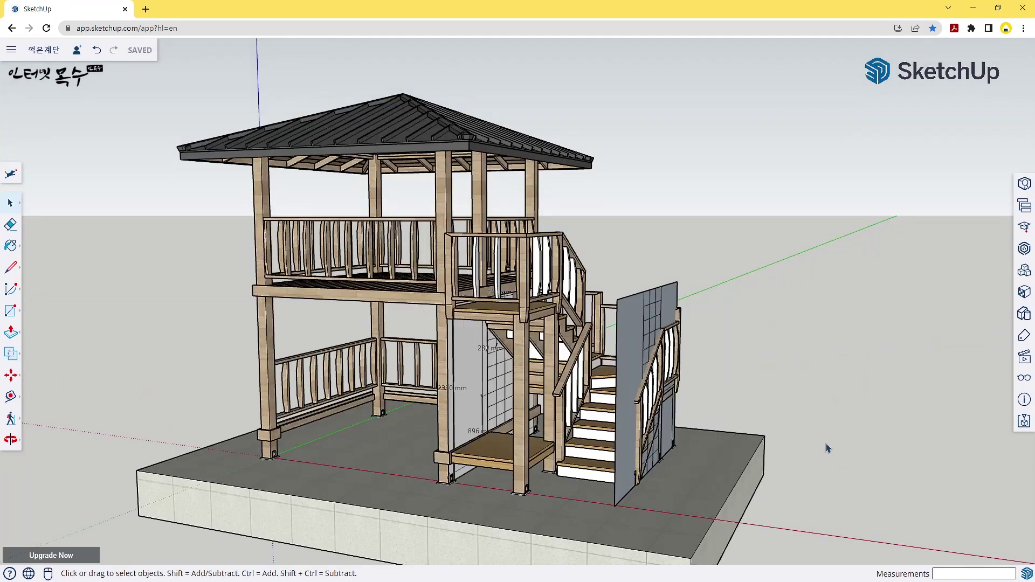
Select the white dimensioned wall panel, enter it for editing, and orbit to face it.
{"action": "mouse_move", "coordinate": [825, 446]}
{"action": "middle_mouse_down"}
{"action": "mouse_move", "coordinate": [716, 418]}
{"action": "mouse_move", "coordinate": [653, 386]}
{"action": "mouse_move", "coordinate": [521, 366]}
{"action": "middle_mouse_up"}
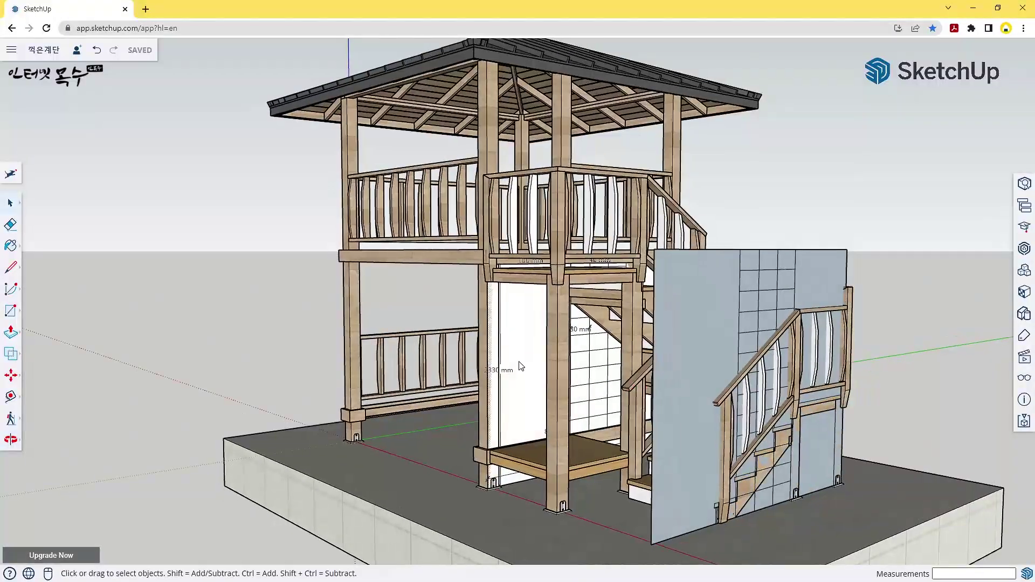
{"action": "left_click", "coordinate": [517, 360]}
{"action": "double_click", "coordinate": [527, 348]}
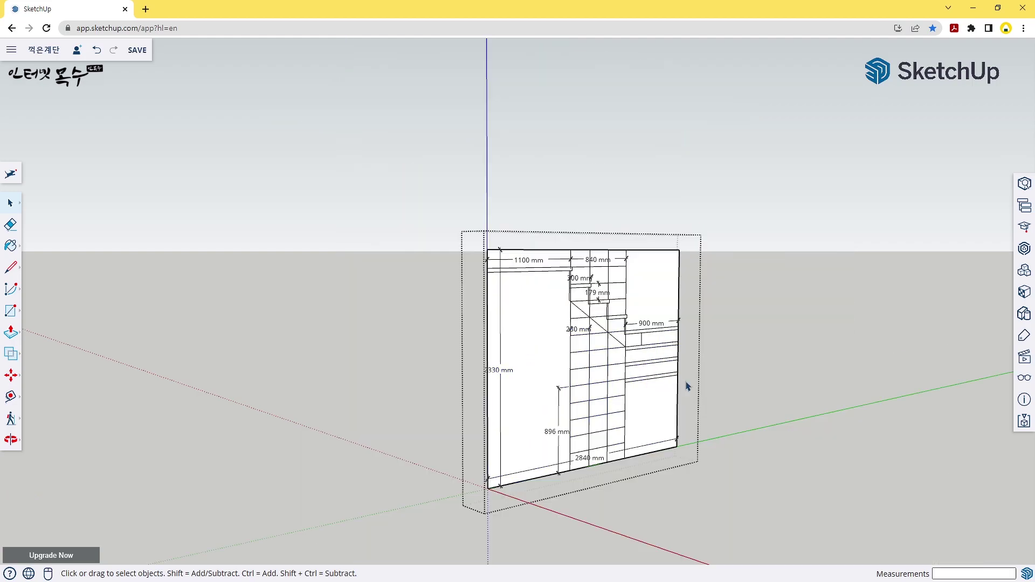
{"action": "middle_click_drag", "start_coordinate": [685, 381], "coordinate": [566, 381]}
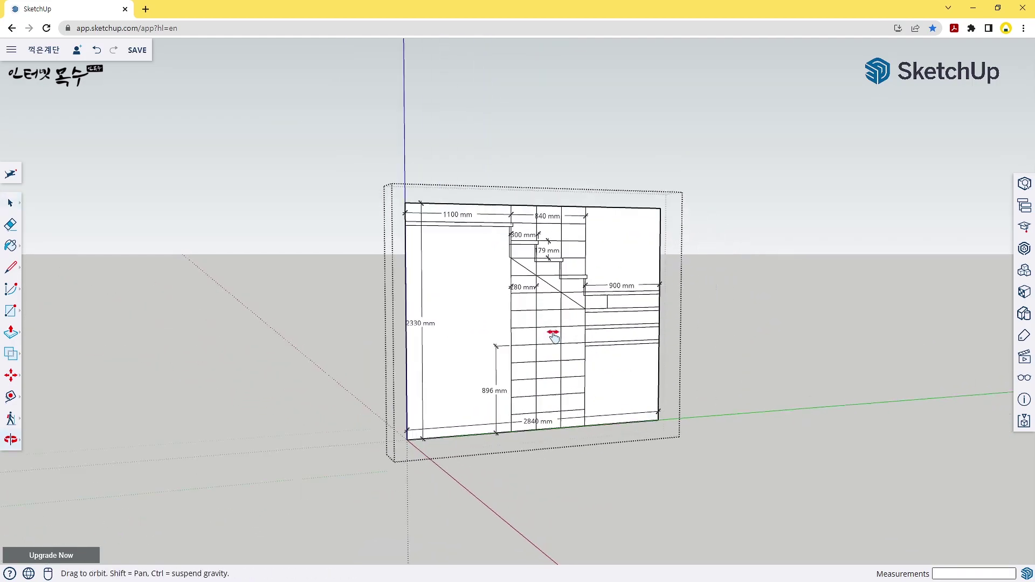
{"action": "scroll", "coordinate": [560, 360], "scroll_direction": "up", "scroll_amount": 5}
Leave the panel edit, hide the selected guide panel, and look closely at the stair framing.
{"action": "scroll", "coordinate": [561, 360], "scroll_direction": "up", "scroll_amount": 2}
{"action": "left_click", "coordinate": [764, 351]}
{"action": "middle_click_drag", "start_coordinate": [765, 351], "coordinate": [446, 360]}
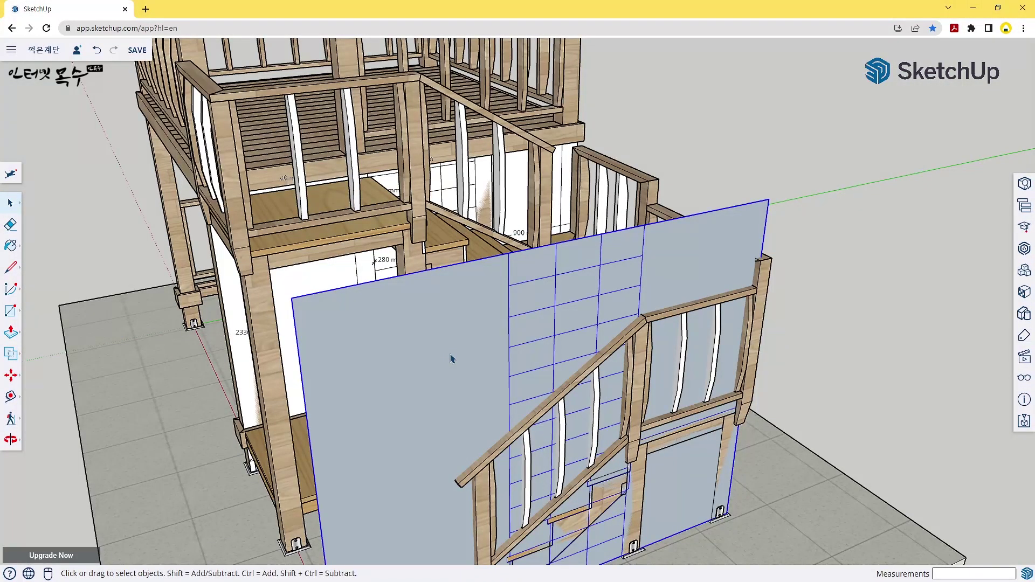
{"action": "key", "text": "Delete"}
{"action": "mouse_move", "coordinate": [451, 359]}
{"action": "middle_mouse_down"}
{"action": "mouse_move", "coordinate": [397, 323]}
{"action": "mouse_move", "coordinate": [423, 281]}
{"action": "middle_mouse_up"}
{"action": "scroll", "coordinate": [201, 306], "scroll_direction": "up", "scroll_amount": 5}
{"action": "scroll", "coordinate": [200, 305], "scroll_direction": "down", "scroll_amount": 5}
Hide the 0085.계단본체 tag in the Tags list.
{"action": "left_click", "coordinate": [1023, 335]}
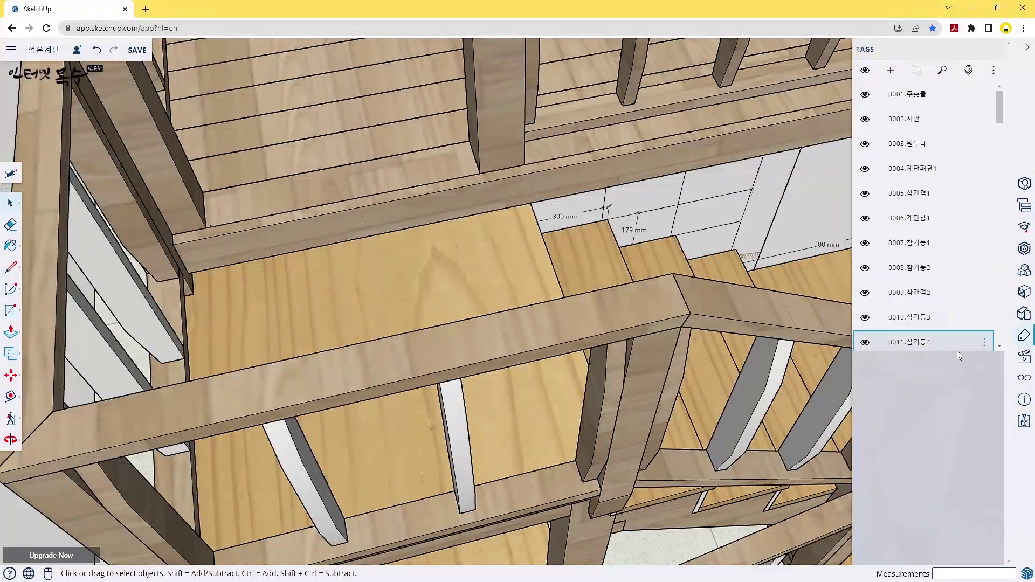
{"action": "scroll", "coordinate": [956, 350], "scroll_direction": "down", "scroll_amount": 2}
{"action": "left_click", "coordinate": [865, 338]}
{"action": "scroll", "coordinate": [490, 287], "scroll_direction": "down", "scroll_amount": 5}
{"action": "scroll", "coordinate": [288, 266], "scroll_direction": "up", "scroll_amount": 5}
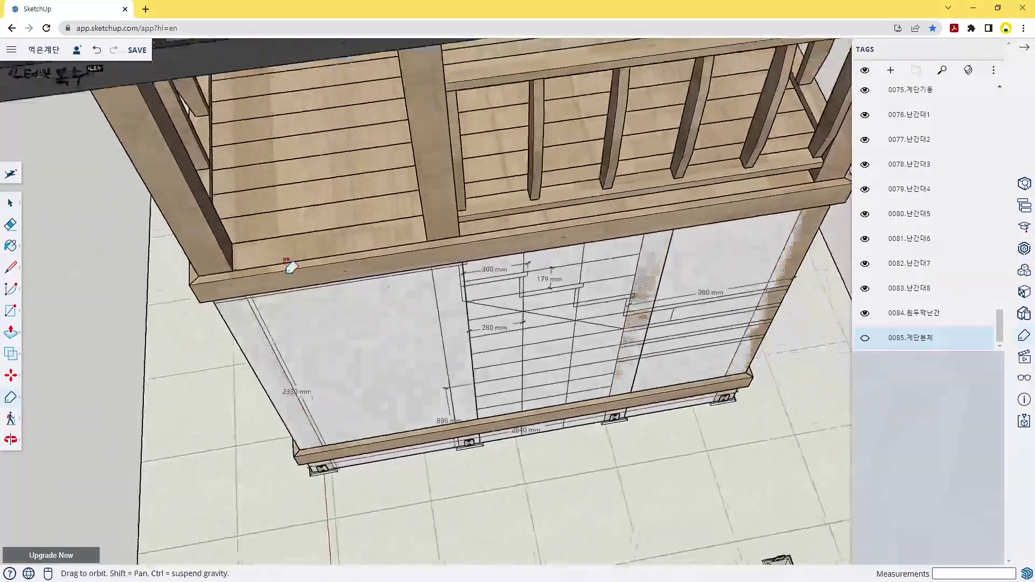
{"action": "middle_click_drag", "start_coordinate": [289, 265], "coordinate": [210, 295]}
Orbit to a frontal view of the stair base and open the stair body group for editing.
{"action": "key", "text": "space"}
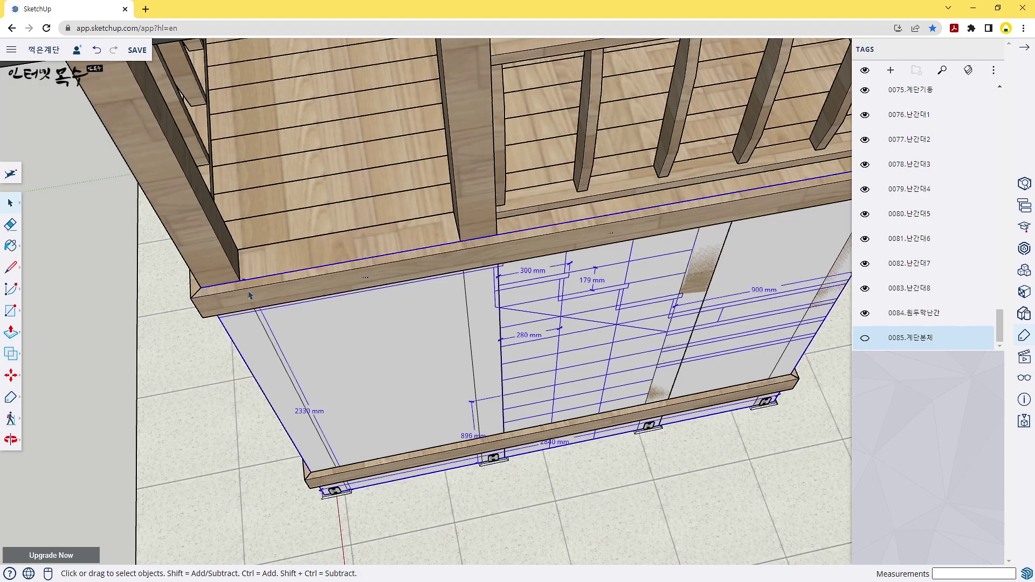
{"action": "middle_click_drag", "start_coordinate": [249, 295], "coordinate": [666, 374]}
{"action": "scroll", "coordinate": [666, 373], "scroll_direction": "up", "scroll_amount": 3}
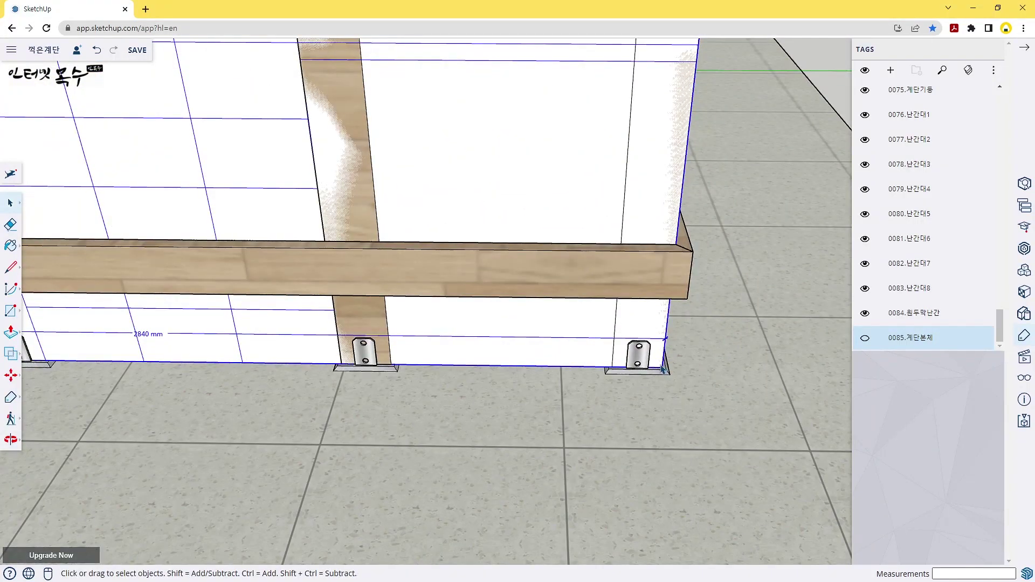
{"action": "scroll", "coordinate": [418, 208], "scroll_direction": "down", "scroll_amount": 3}
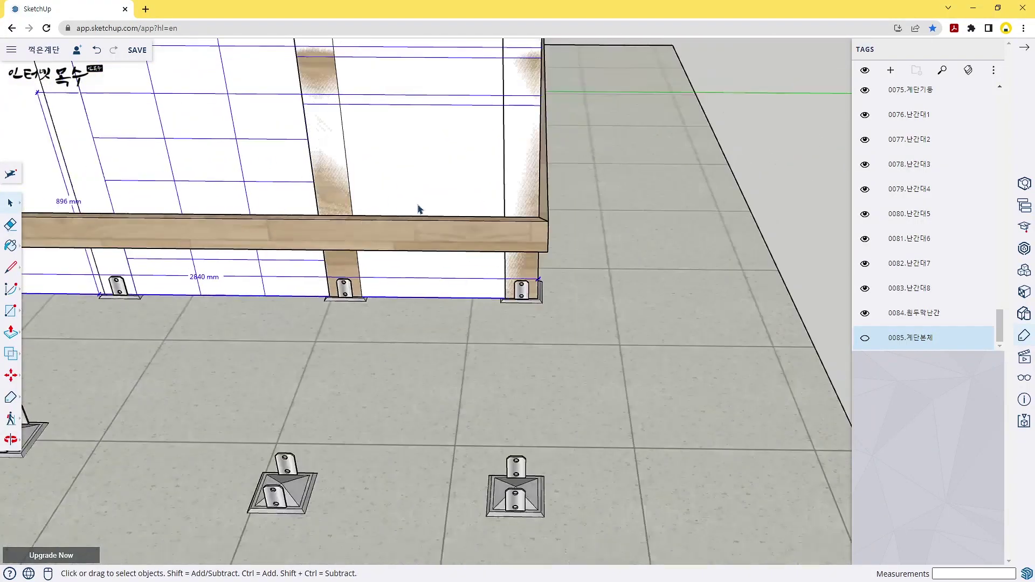
{"action": "middle_click_drag", "start_coordinate": [418, 208], "coordinate": [589, 330]}
{"action": "scroll", "coordinate": [527, 247], "scroll_direction": "down", "scroll_amount": 1}
{"action": "middle_click_drag", "start_coordinate": [527, 246], "coordinate": [255, 174]}
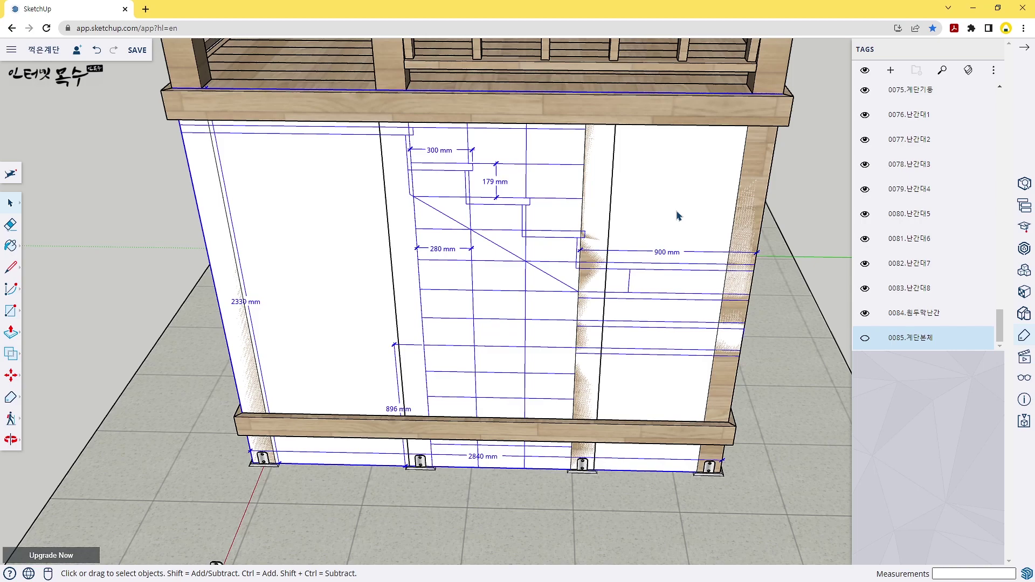
{"action": "double_click", "coordinate": [678, 216]}
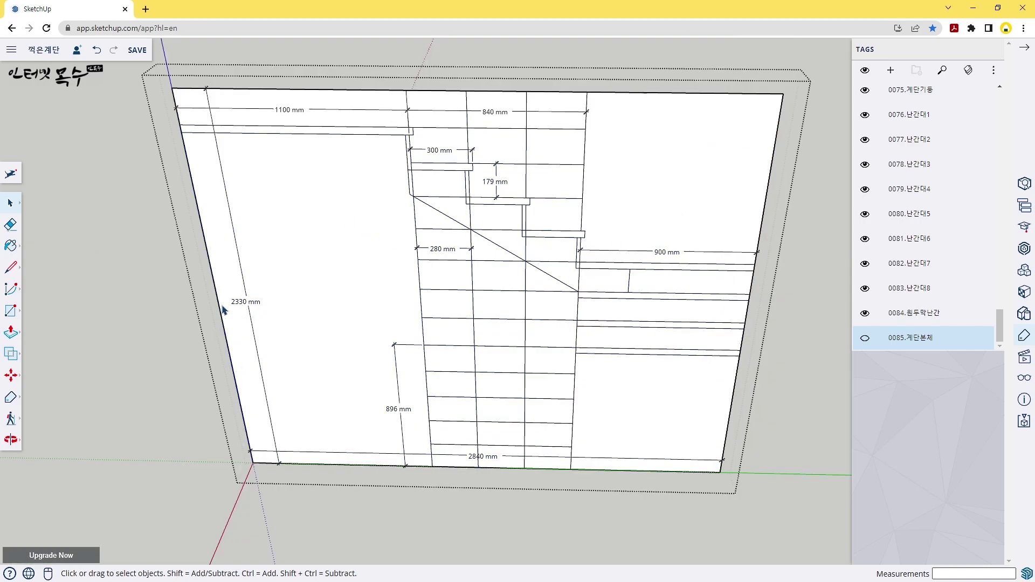
In Calculator, try a 180 mm riser: compute 2330 ÷ 180 for the step count.
{"action": "key", "text": "XF86Calculator"}
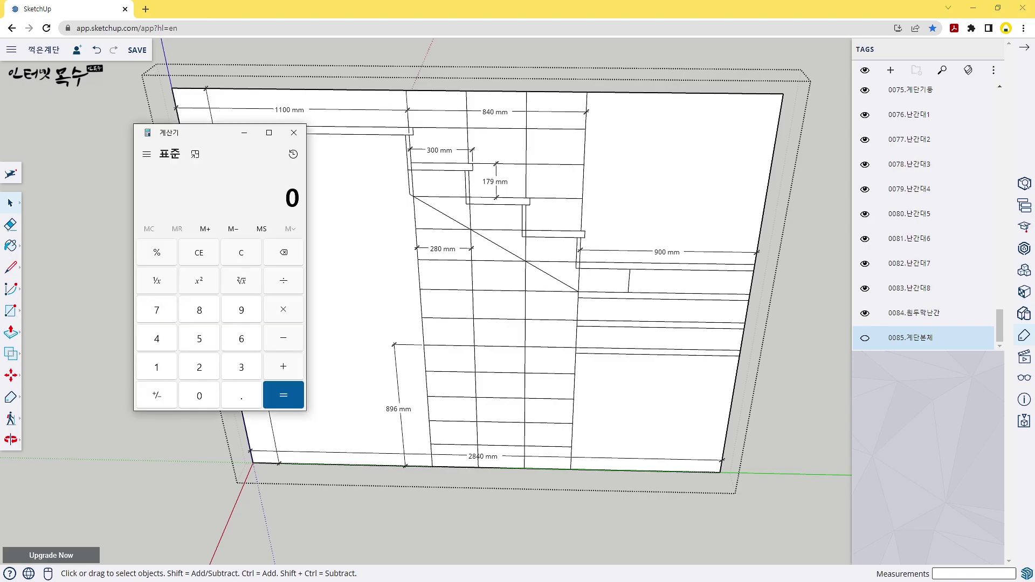
{"action": "left_click", "coordinate": [198, 370]}
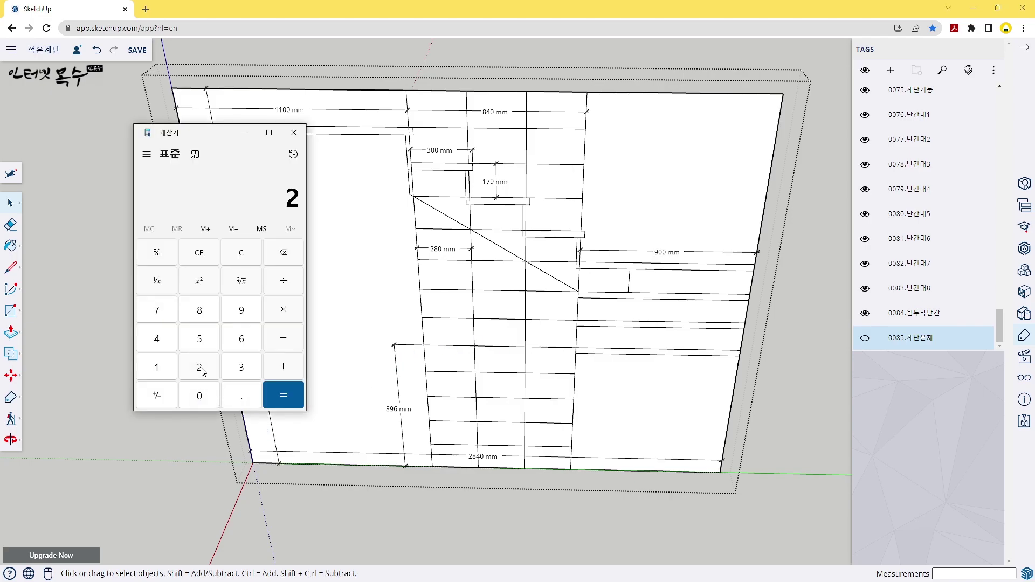
{"action": "left_click", "coordinate": [243, 369]}
{"action": "left_click", "coordinate": [200, 396]}
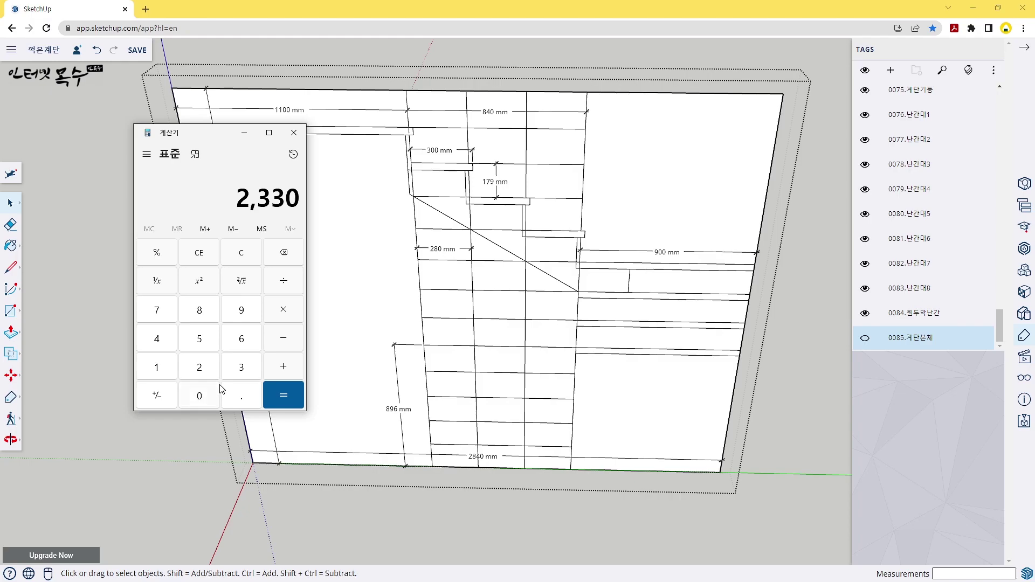
{"action": "left_click", "coordinate": [287, 283]}
{"action": "left_click", "coordinate": [156, 367]}
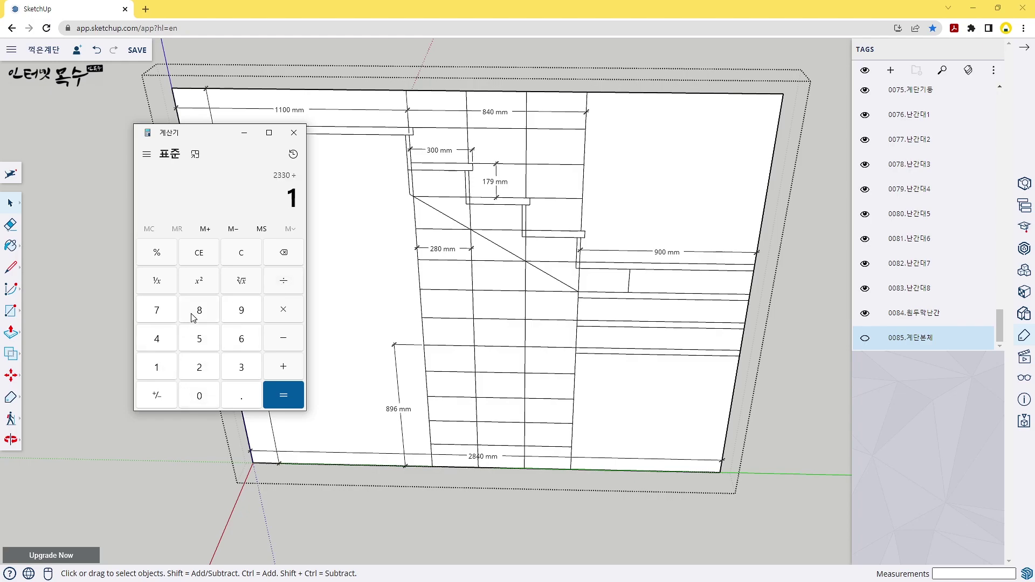
{"action": "left_click", "coordinate": [199, 315]}
{"action": "left_click", "coordinate": [199, 396]}
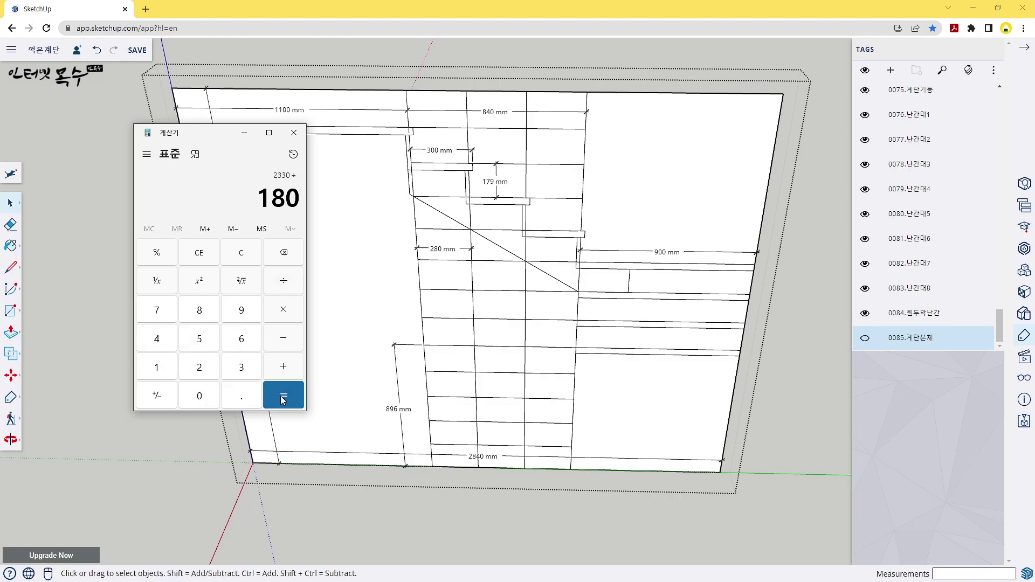
{"action": "left_click", "coordinate": [283, 399]}
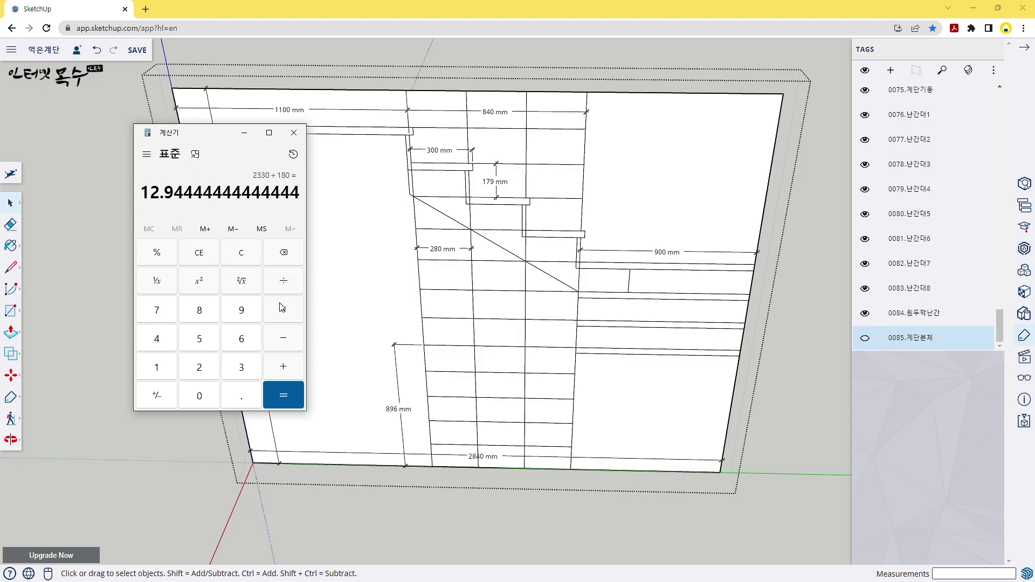
Compute 2330 ÷ 13 for a riser of about 179 mm, then clear the calculator.
{"action": "left_click", "coordinate": [244, 259]}
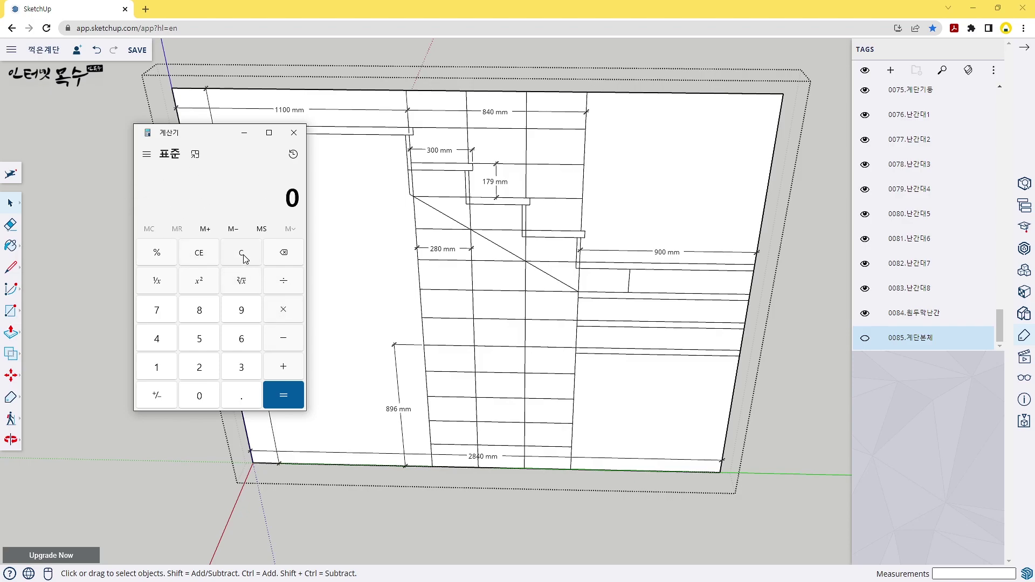
{"action": "left_click", "coordinate": [200, 373]}
{"action": "left_click", "coordinate": [240, 370]}
{"action": "left_click", "coordinate": [200, 397]}
{"action": "left_click", "coordinate": [286, 281]}
{"action": "left_click", "coordinate": [156, 367]}
{"action": "left_click", "coordinate": [241, 367]}
{"action": "left_click", "coordinate": [282, 395]}
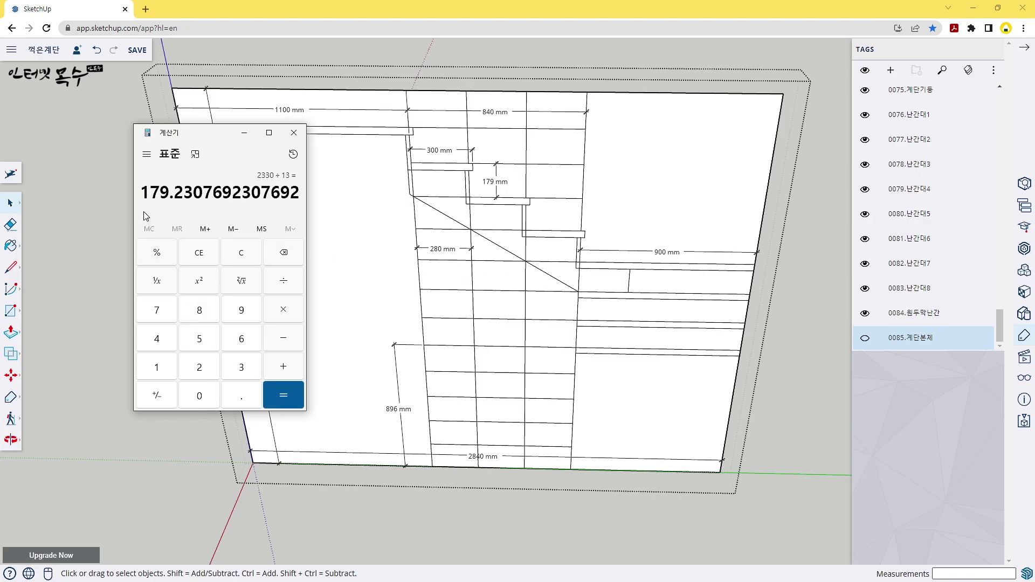
{"action": "double_click", "coordinate": [171, 191]}
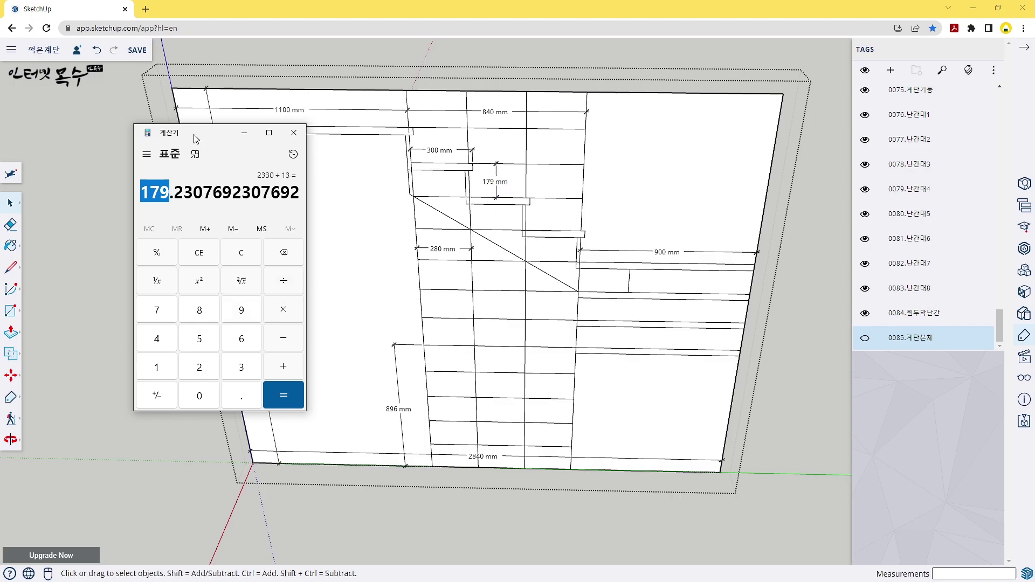
{"action": "mouse_move", "coordinate": [197, 139]}
{"action": "left_mouse_down"}
{"action": "mouse_move", "coordinate": [285, 228]}
{"action": "mouse_move", "coordinate": [206, 117]}
{"action": "left_mouse_up"}
{"action": "left_click", "coordinate": [330, 342]}
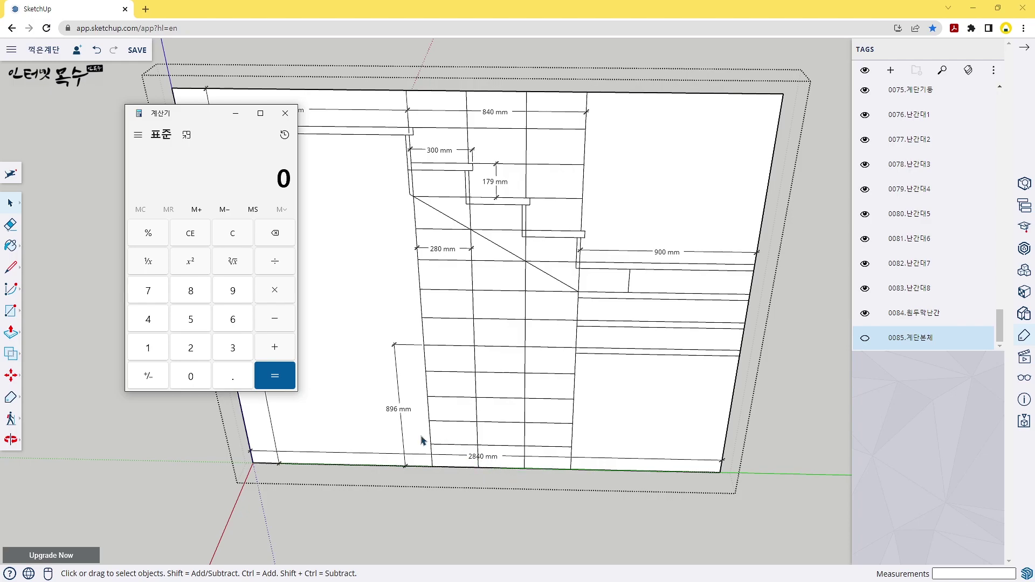
Compute the remaining run: 2840 − 1100 − 900 = 840 mm.
{"action": "left_click", "coordinate": [192, 347]}
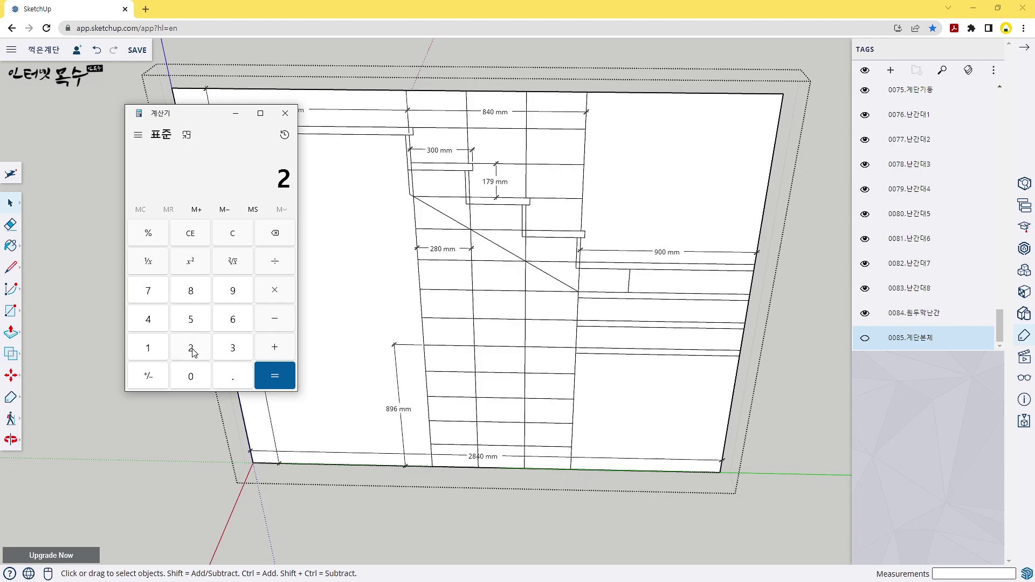
{"action": "left_click", "coordinate": [192, 294]}
{"action": "left_click", "coordinate": [152, 322]}
{"action": "left_click", "coordinate": [186, 381]}
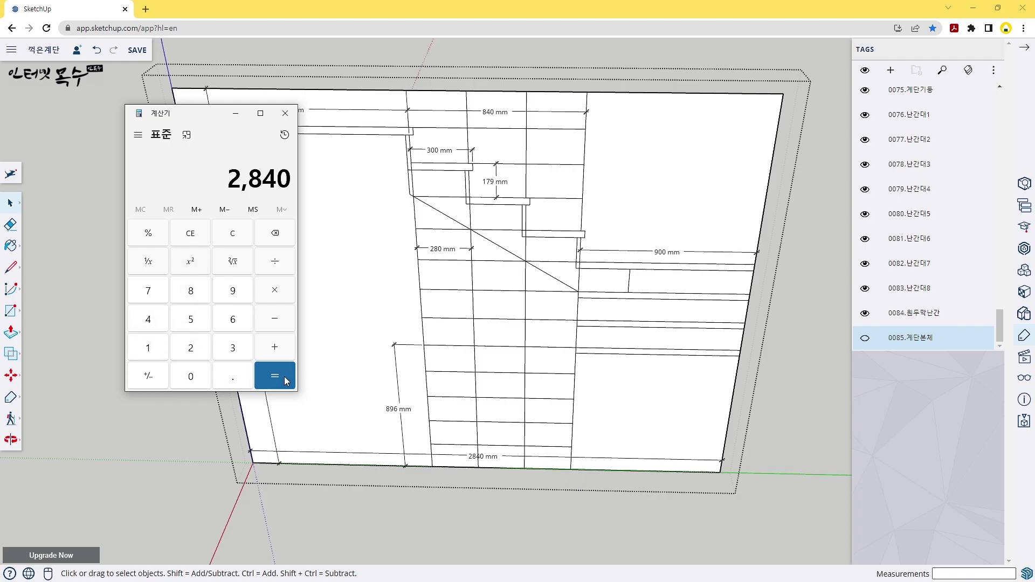
{"action": "left_click", "coordinate": [278, 321]}
{"action": "left_click_drag", "start_coordinate": [211, 125], "coordinate": [223, 207]}
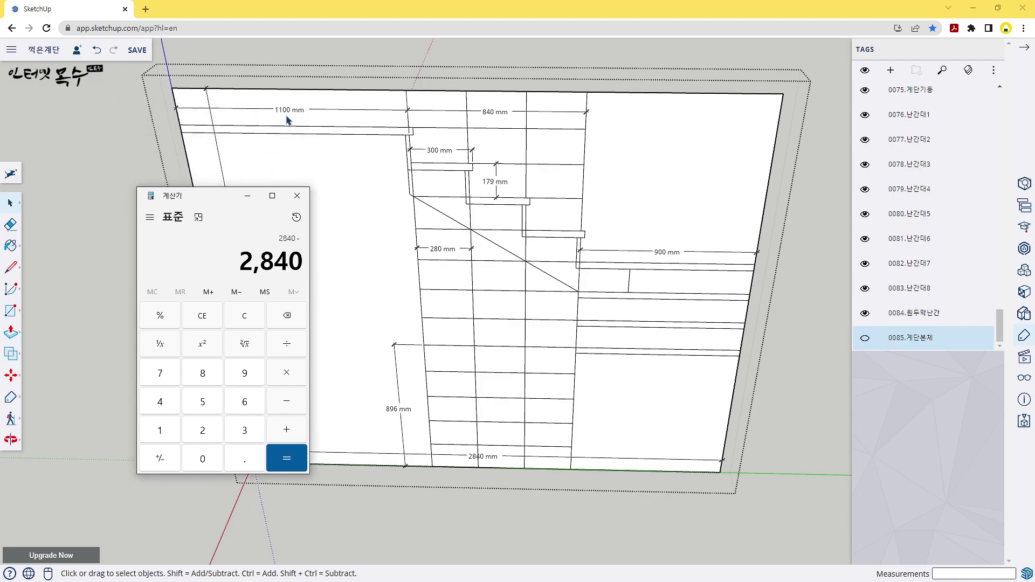
{"action": "left_click", "coordinate": [159, 431]}
{"action": "left_click", "coordinate": [202, 459]}
{"action": "left_click", "coordinate": [203, 458]}
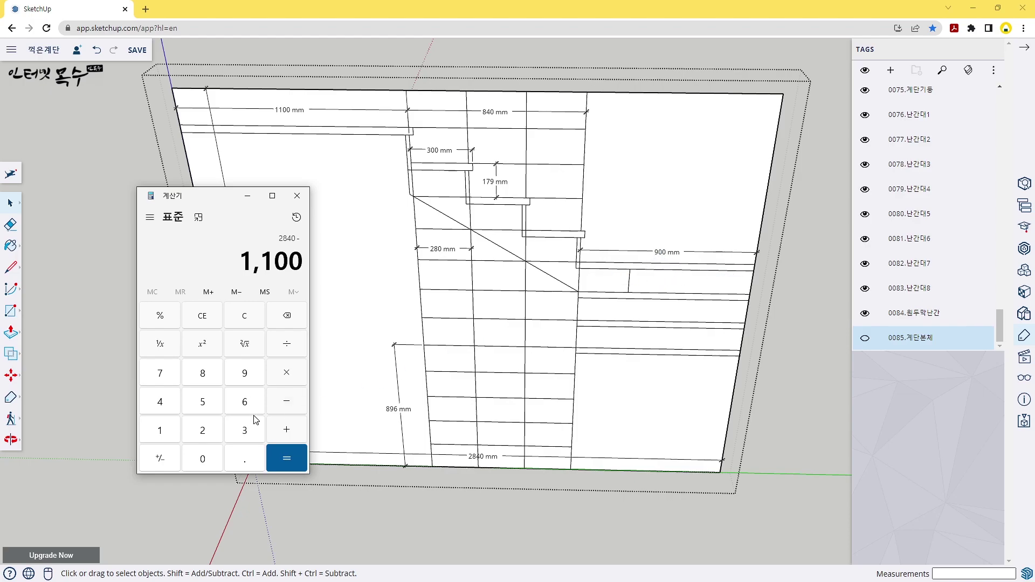
{"action": "left_click", "coordinate": [289, 403]}
{"action": "left_click", "coordinate": [244, 373]}
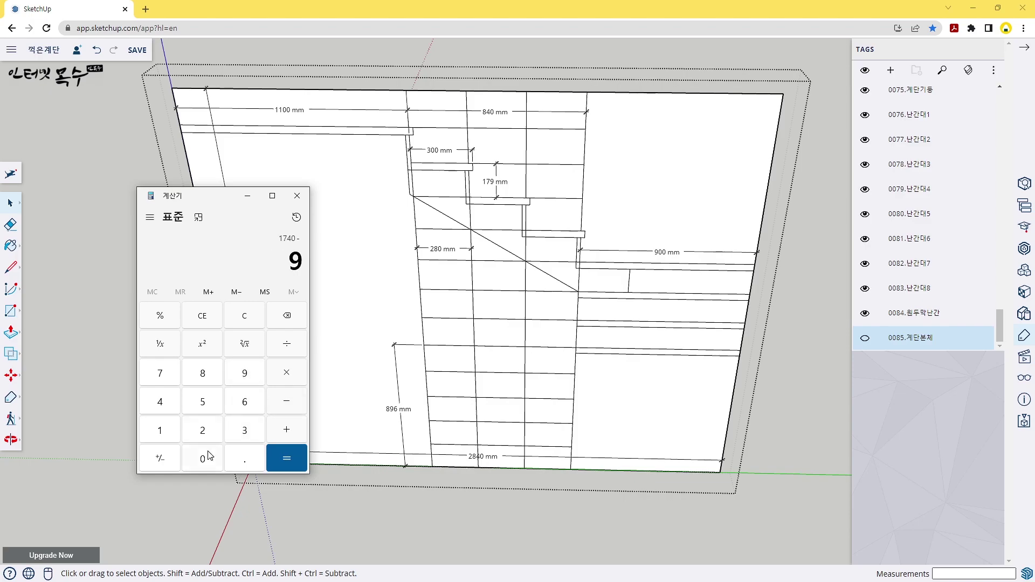
{"action": "double_click", "coordinate": [204, 462]}
{"action": "left_click", "coordinate": [285, 457]}
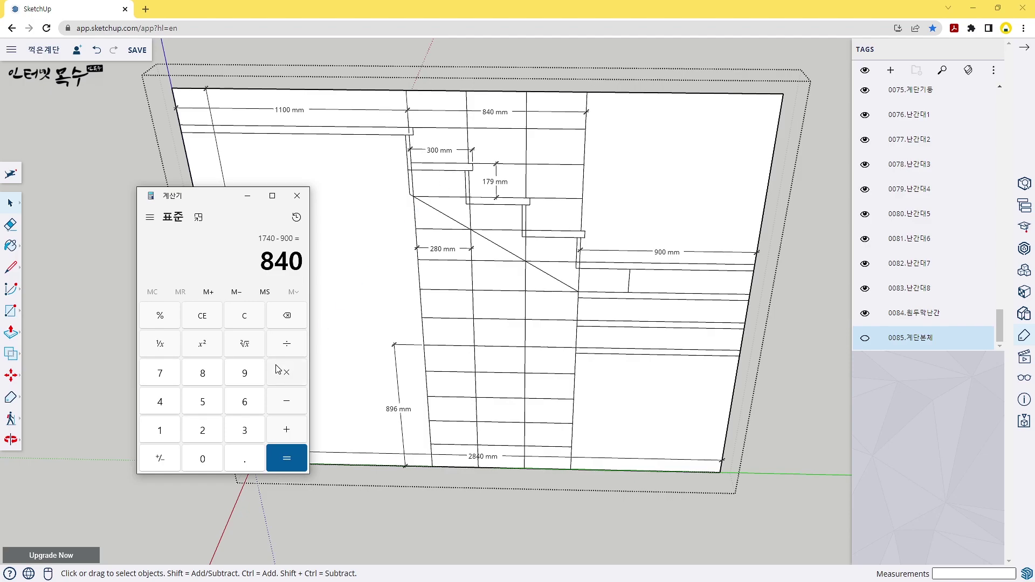
Try dividing the 840 mm run by a 300 mm tread depth.
{"action": "left_click", "coordinate": [288, 348]}
{"action": "left_click", "coordinate": [245, 429]}
{"action": "left_click", "coordinate": [202, 458]}
{"action": "left_click", "coordinate": [296, 457]}
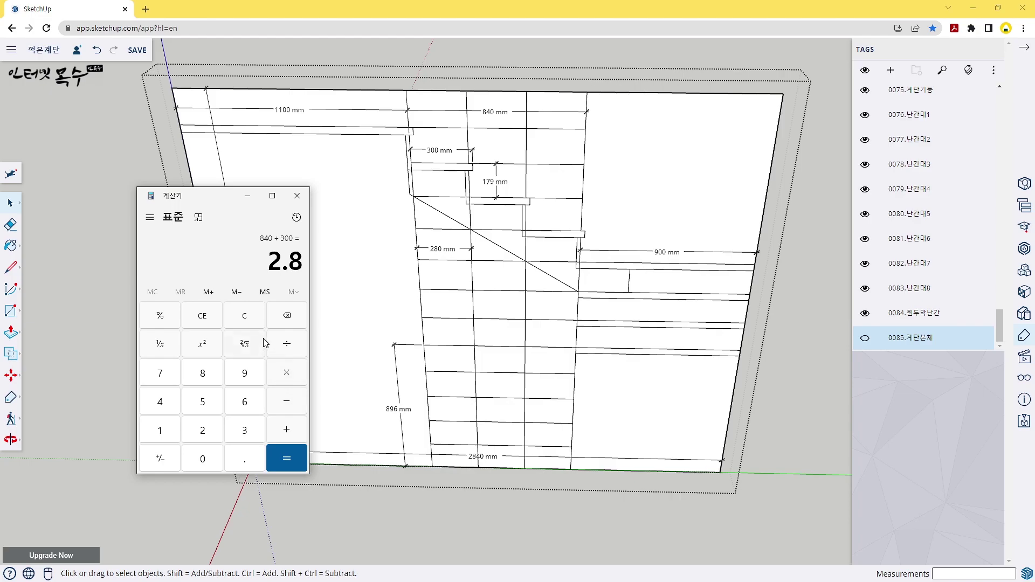
Recompute 840 ÷ 3 = 280 and add 20 to arrive at 300.
{"action": "left_click", "coordinate": [246, 319]}
{"action": "left_click", "coordinate": [207, 380]}
{"action": "left_click", "coordinate": [161, 405]}
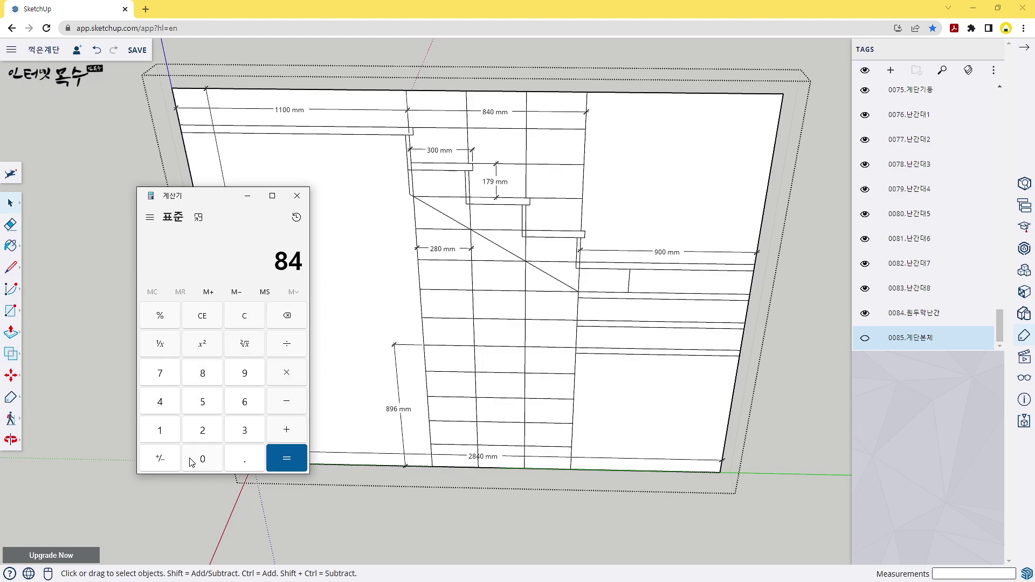
{"action": "left_click", "coordinate": [206, 459]}
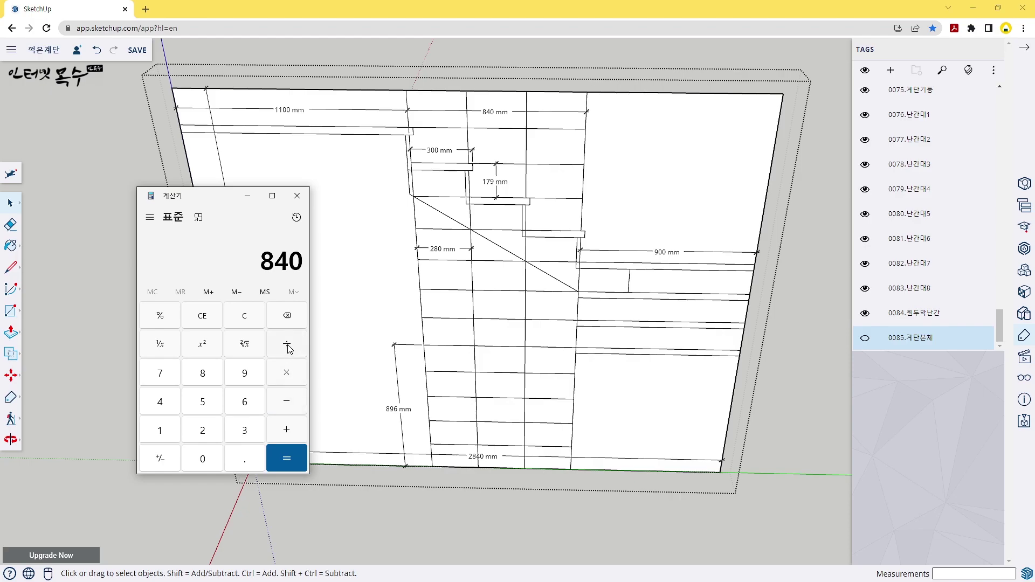
{"action": "left_click", "coordinate": [245, 429]}
{"action": "left_click", "coordinate": [284, 459]}
{"action": "type", "text": "+20"}
{"action": "key", "text": "Return"}
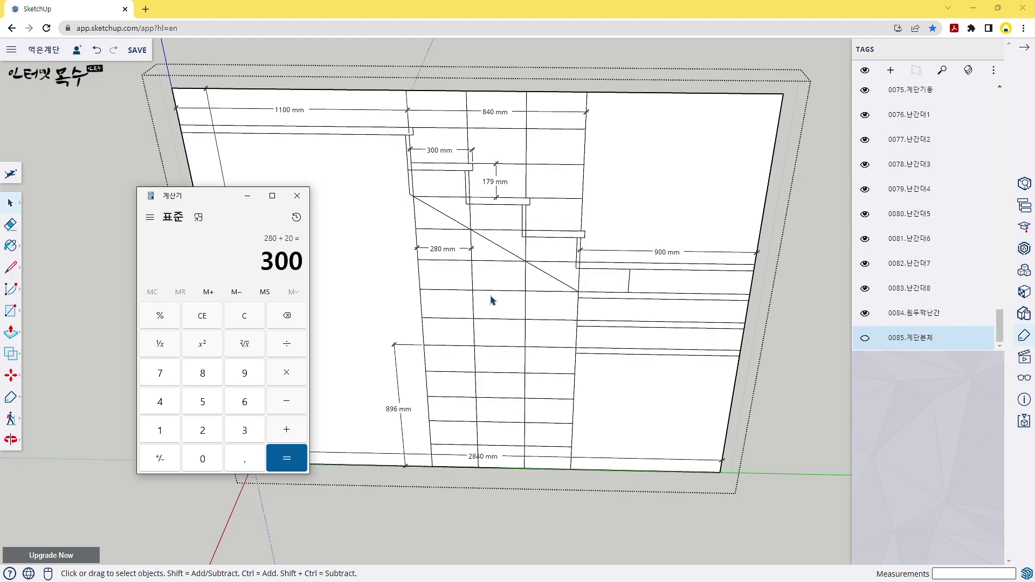
Draw a short line from the upper step corner down to the diagonal's top end, undoing the duplicate diagonal.
{"action": "middle_click_drag", "start_coordinate": [489, 318], "coordinate": [494, 224]}
{"action": "scroll", "coordinate": [473, 254], "scroll_direction": "up", "scroll_amount": 3}
{"action": "scroll", "coordinate": [505, 256], "scroll_direction": "up", "scroll_amount": 2}
{"action": "scroll", "coordinate": [544, 264], "scroll_direction": "up", "scroll_amount": 1}
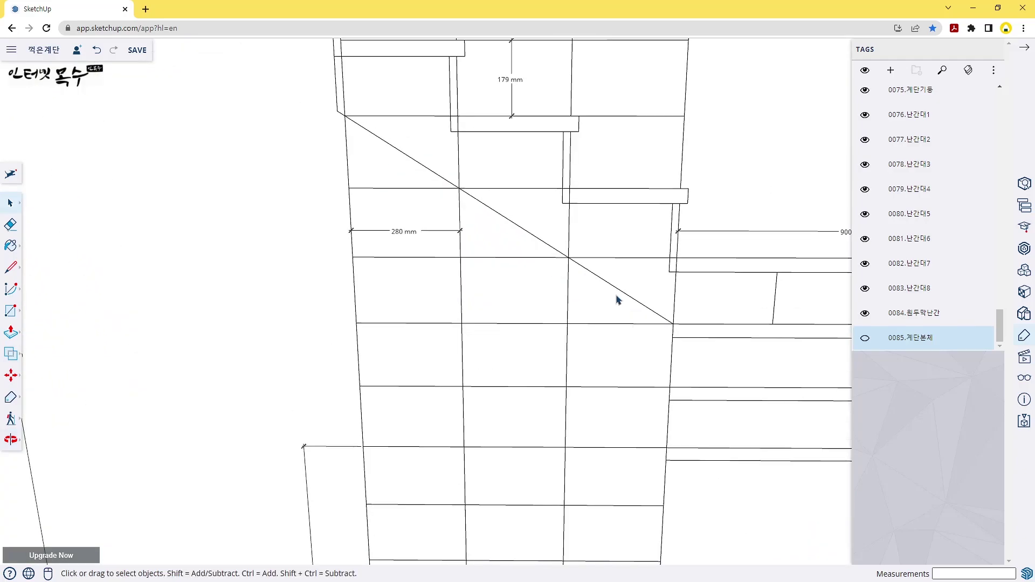
{"action": "scroll", "coordinate": [631, 295], "scroll_direction": "down", "scroll_amount": 1}
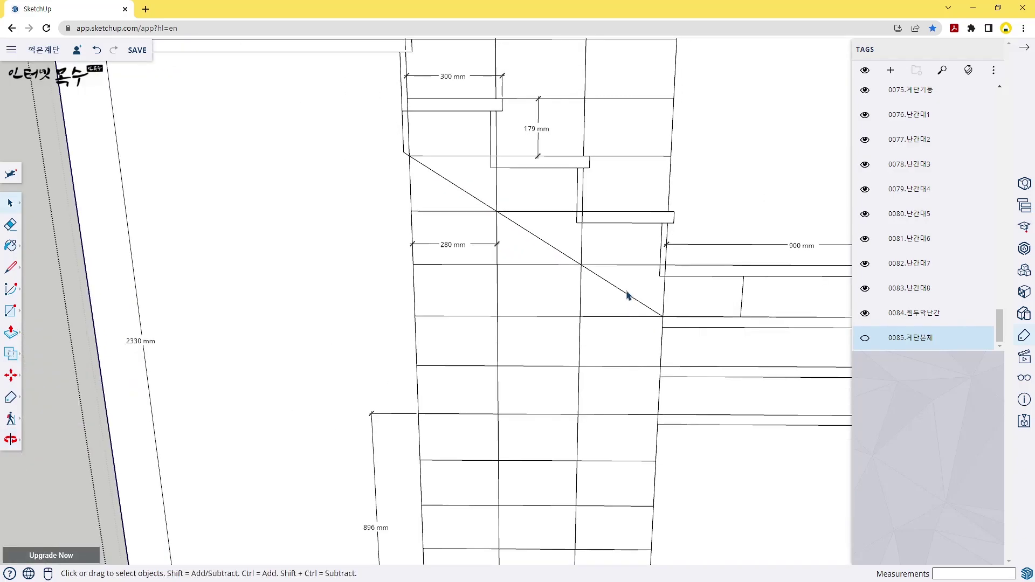
{"action": "key", "text": "l"}
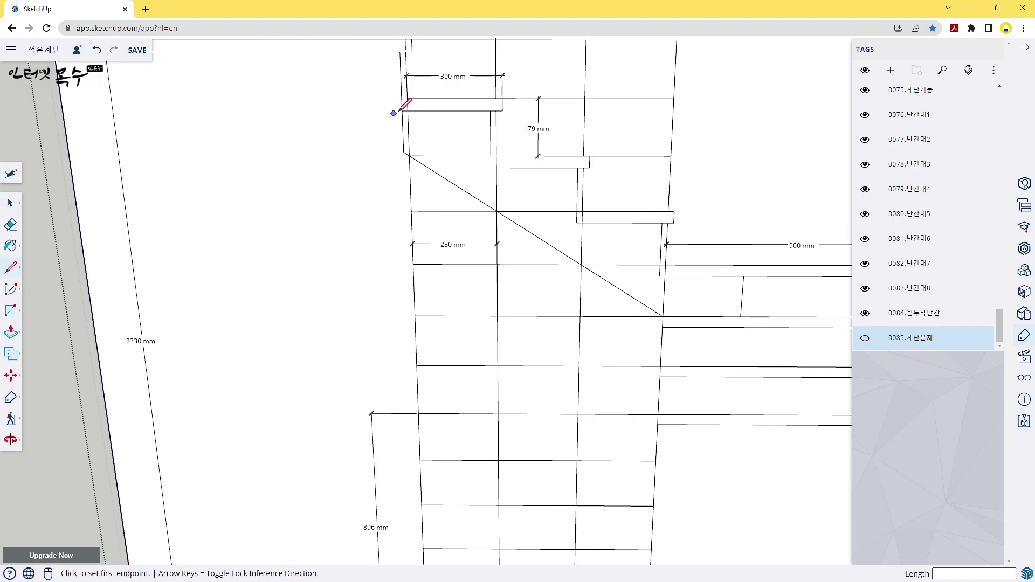
{"action": "left_click", "coordinate": [401, 110]}
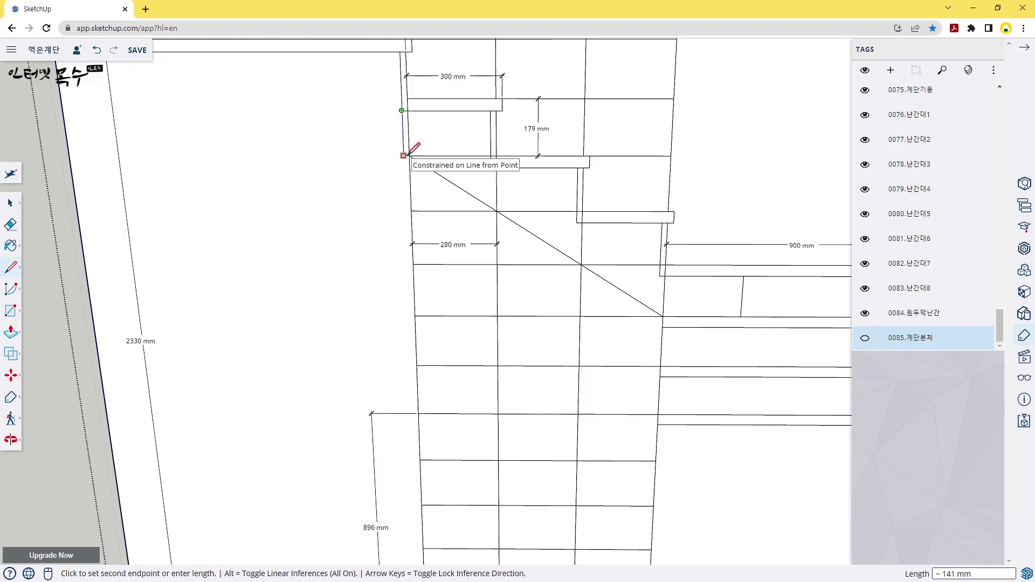
{"action": "scroll", "coordinate": [409, 155], "scroll_direction": "up", "scroll_amount": 3}
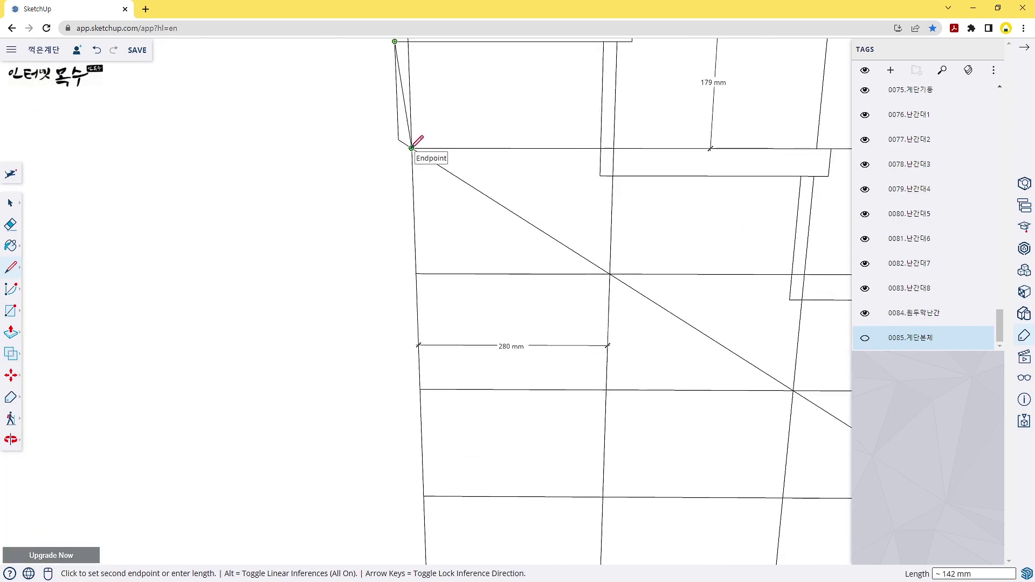
{"action": "left_click", "coordinate": [398, 147]}
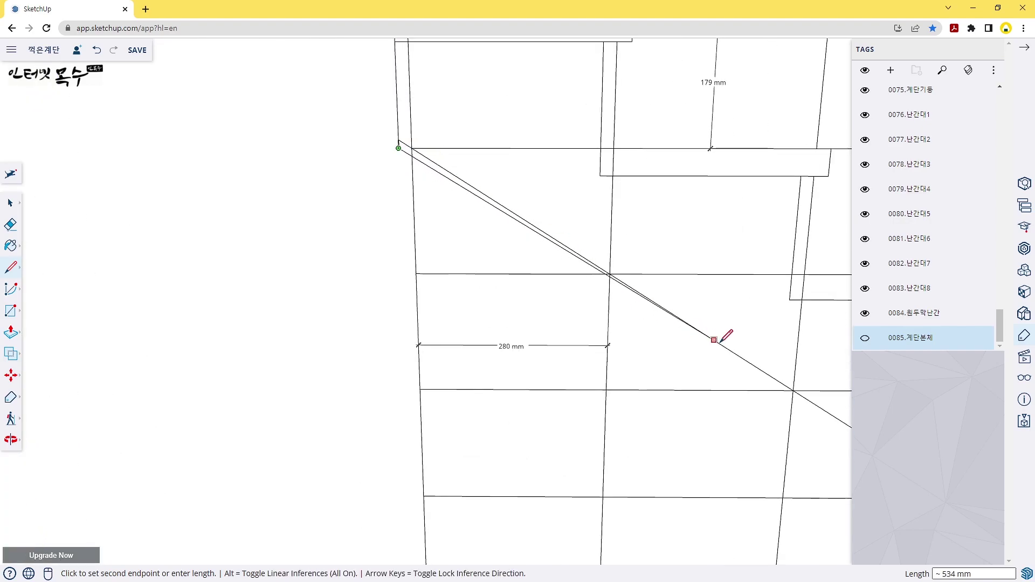
{"action": "scroll", "coordinate": [723, 334], "scroll_direction": "down", "scroll_amount": 3}
{"action": "middle_click_drag", "start_coordinate": [698, 318], "coordinate": [582, 277], "text": "shift"}
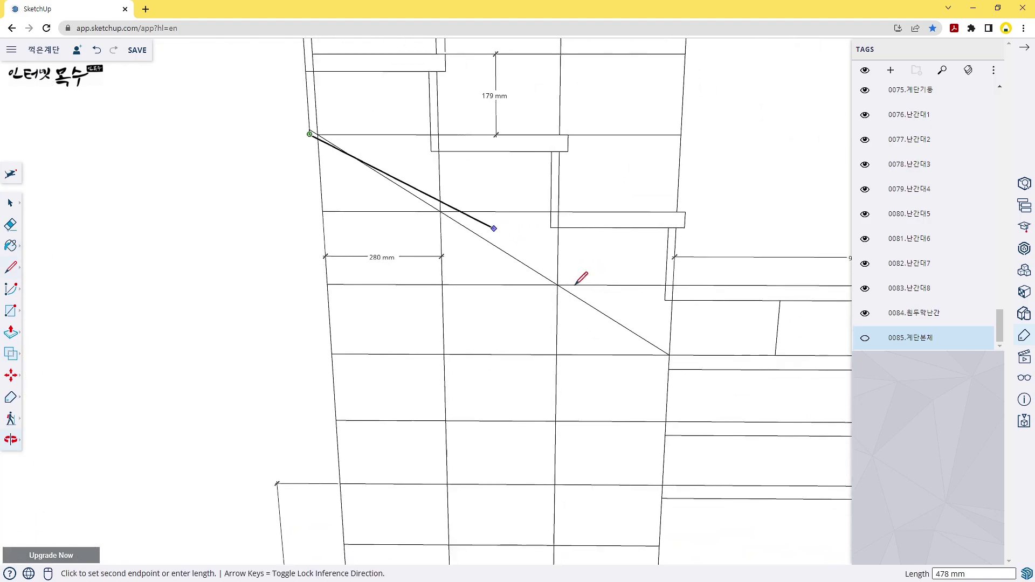
{"action": "left_click", "coordinate": [669, 355]}
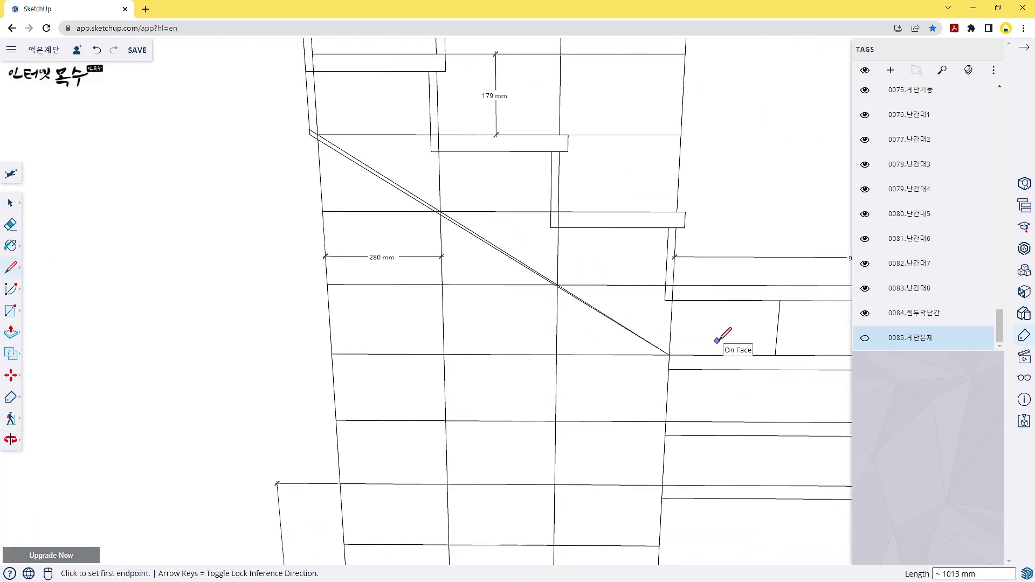
{"action": "key", "text": "ctrl+z"}
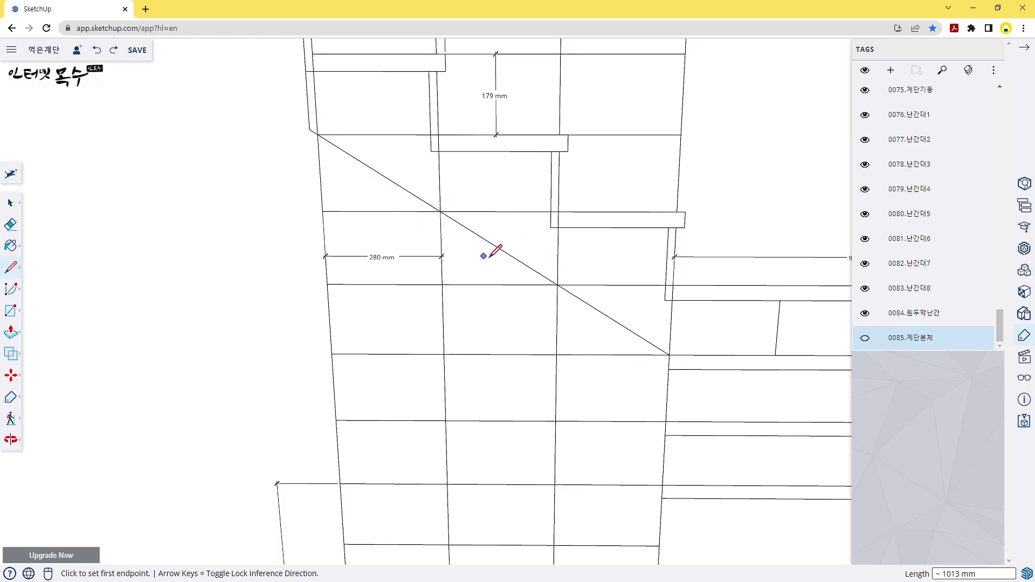
Place a dashed Tape Measure guide from the diagonal's endpoint, extending it along the stair pitch.
{"action": "scroll", "coordinate": [556, 279], "scroll_direction": "down", "scroll_amount": 2}
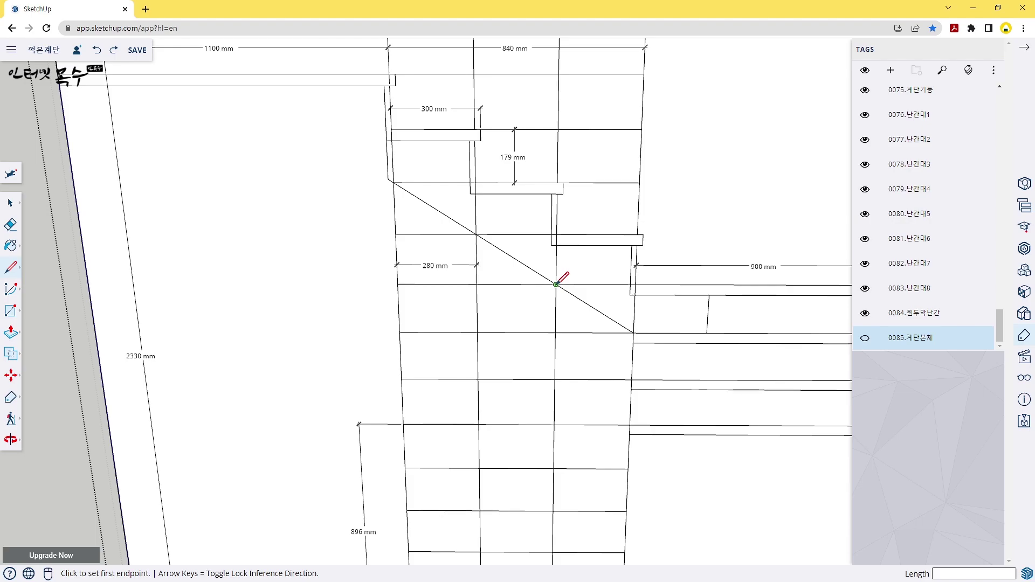
{"action": "scroll", "coordinate": [556, 284], "scroll_direction": "down", "scroll_amount": 1}
{"action": "key", "text": "t"}
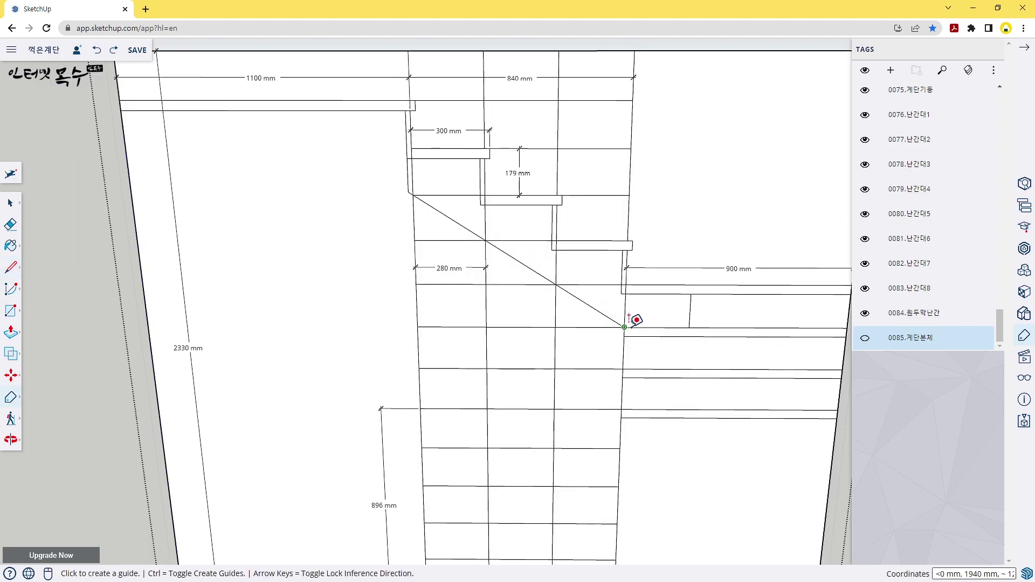
{"action": "left_click", "coordinate": [624, 327]}
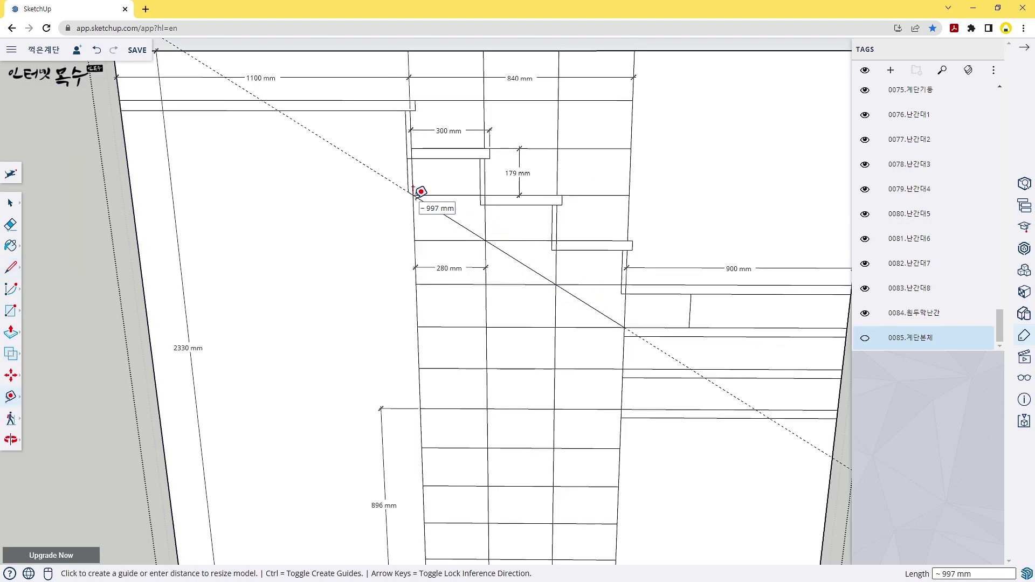
{"action": "scroll", "coordinate": [399, 180], "scroll_direction": "up", "scroll_amount": 1}
{"action": "scroll", "coordinate": [418, 189], "scroll_direction": "up", "scroll_amount": 1}
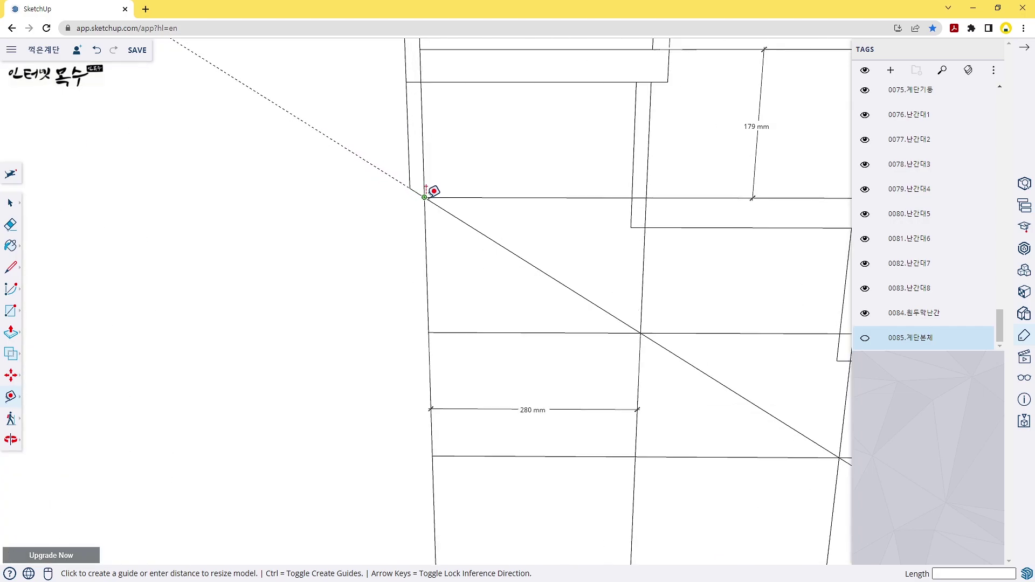
{"action": "scroll", "coordinate": [419, 178], "scroll_direction": "up", "scroll_amount": 1}
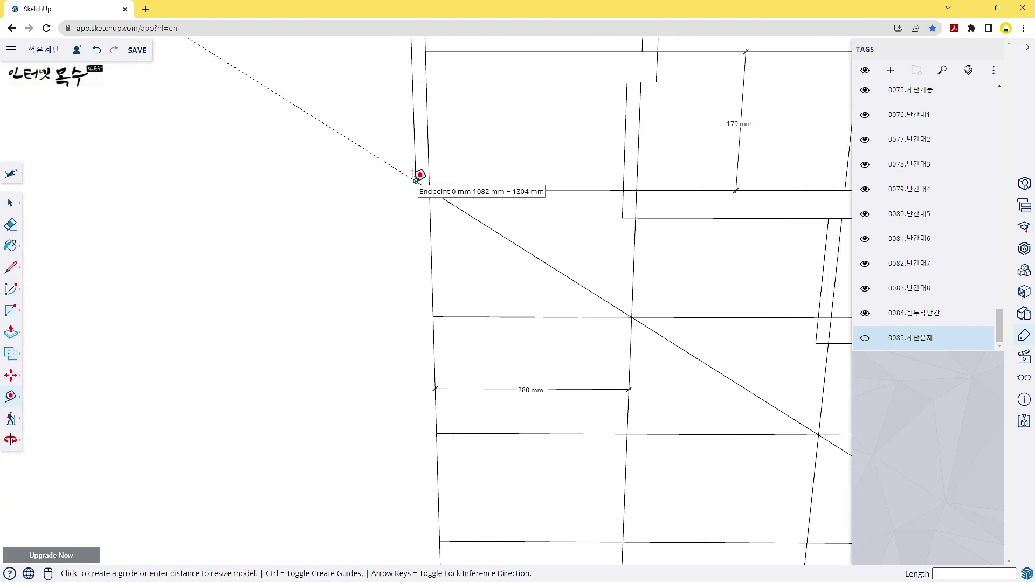
{"action": "mouse_move", "coordinate": [418, 175]}
{"action": "middle_mouse_down"}
{"action": "mouse_move", "coordinate": [719, 330]}
{"action": "mouse_move", "coordinate": [291, 125]}
{"action": "middle_mouse_up"}
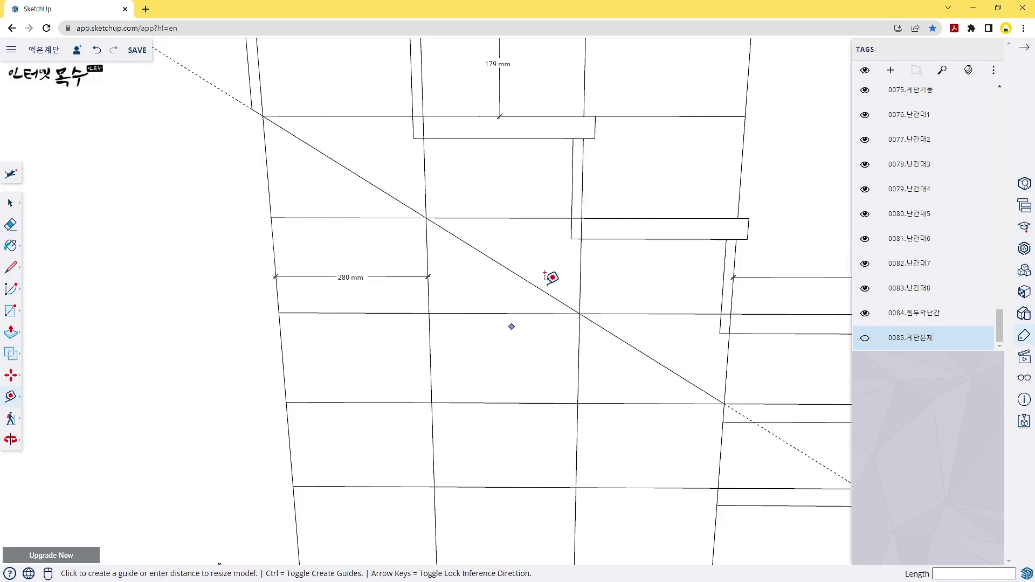
Orbit face-on to the wall and measure from near the landing to the step corner.
{"action": "scroll", "coordinate": [657, 317], "scroll_direction": "down", "scroll_amount": 2}
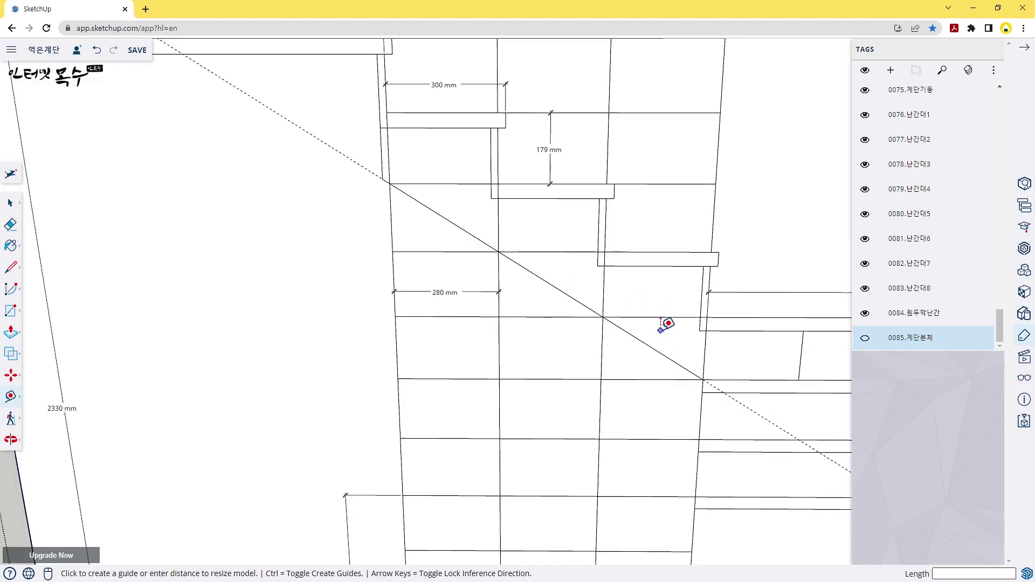
{"action": "mouse_move", "coordinate": [665, 323]}
{"action": "middle_mouse_down"}
{"action": "mouse_move", "coordinate": [732, 439]}
{"action": "mouse_move", "coordinate": [717, 370]}
{"action": "mouse_move", "coordinate": [519, 272]}
{"action": "middle_mouse_up"}
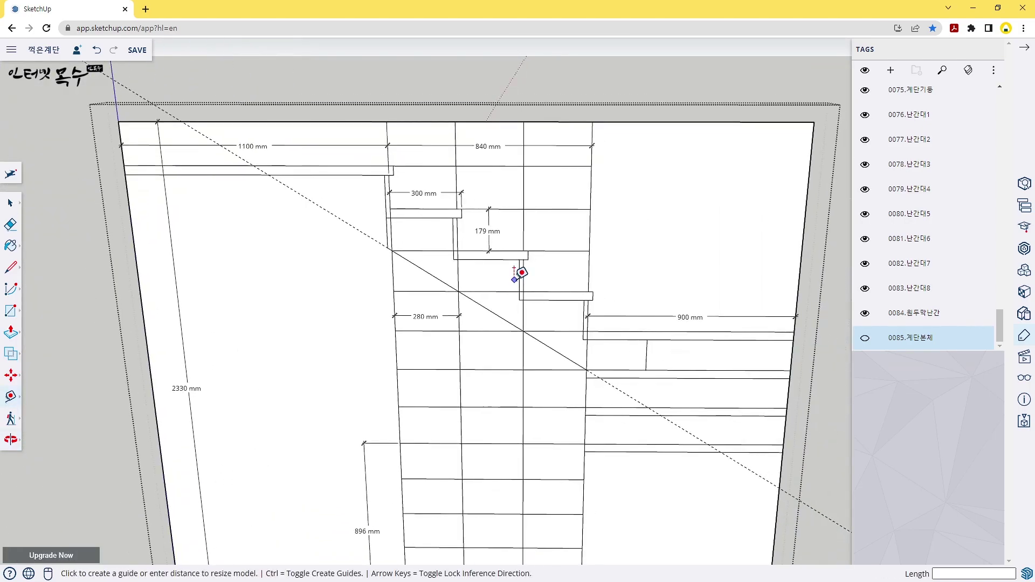
{"action": "scroll", "coordinate": [520, 275], "scroll_direction": "down", "scroll_amount": 3}
{"action": "middle_click_drag", "start_coordinate": [548, 338], "coordinate": [428, 234]}
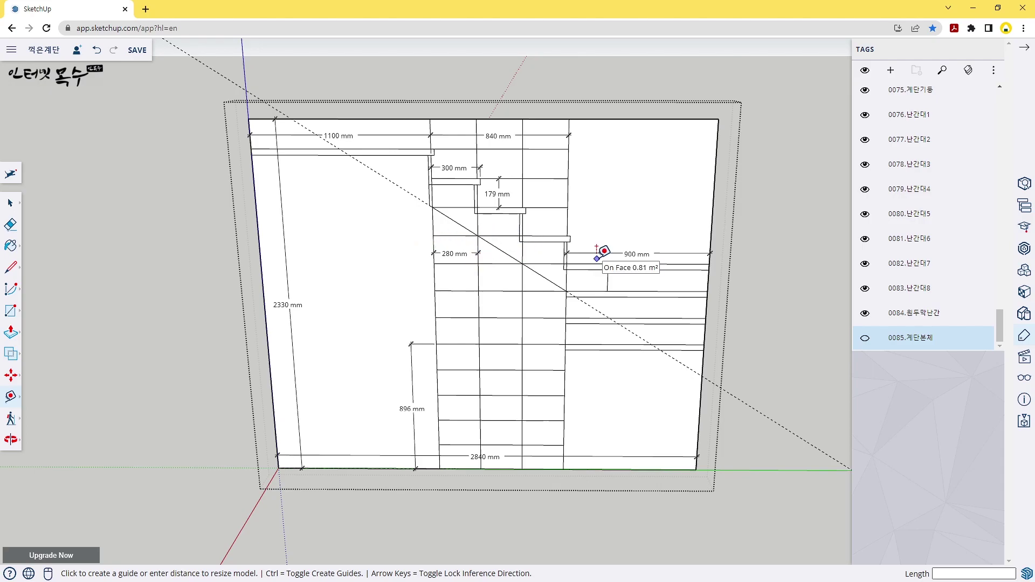
{"action": "left_click", "coordinate": [543, 241]}
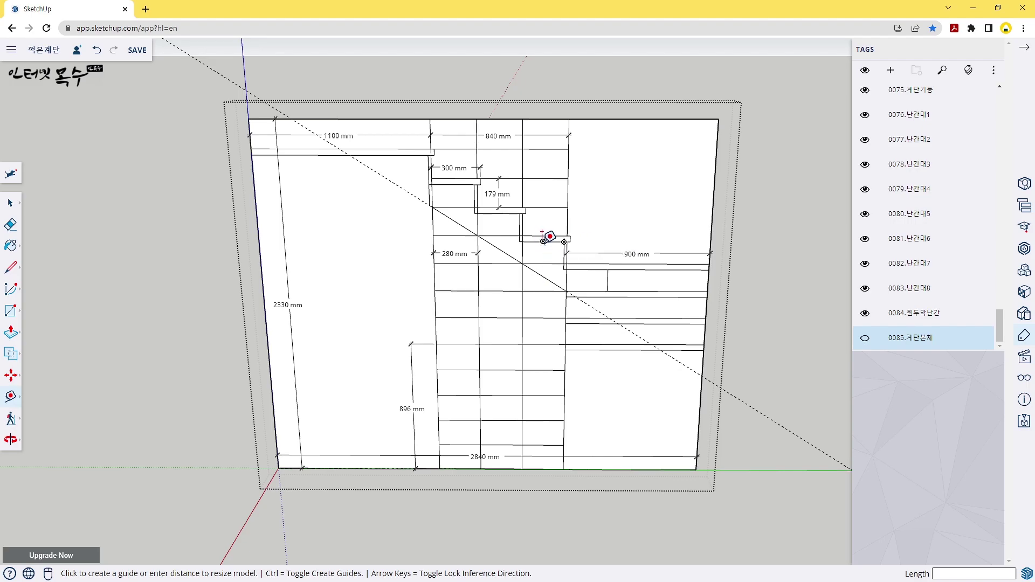
{"action": "left_click", "coordinate": [560, 240]}
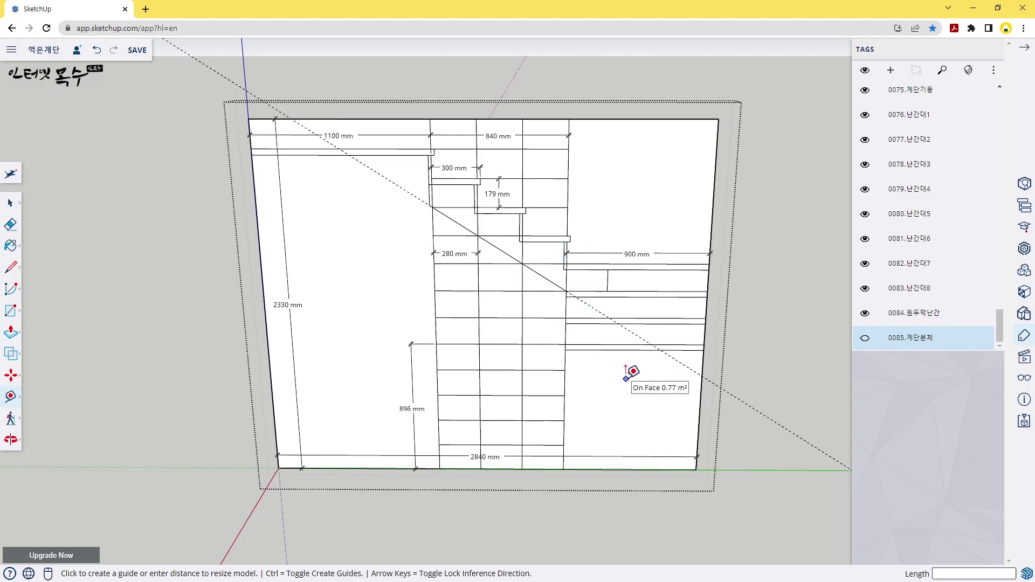
{"action": "key", "text": "space"}
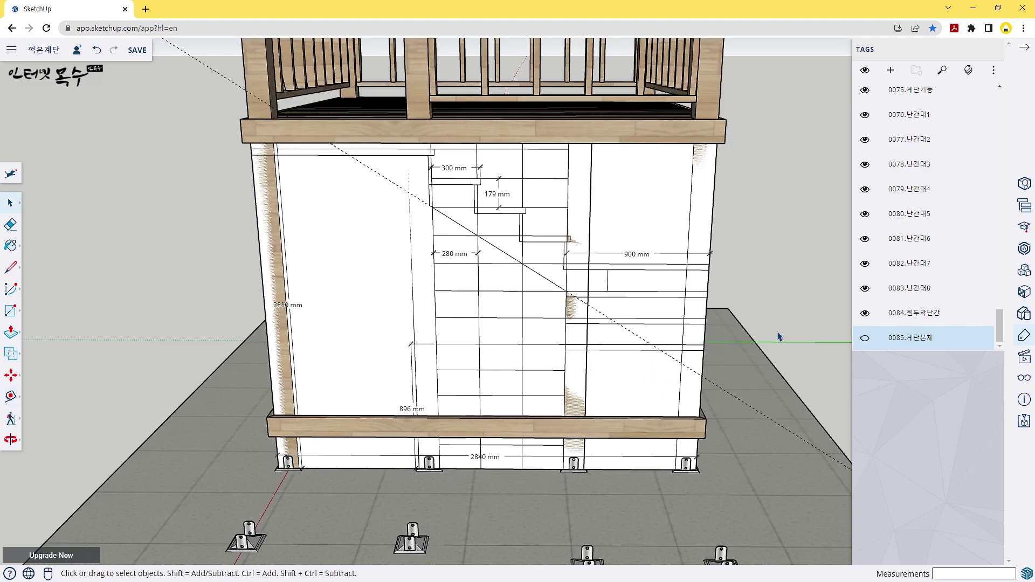
Orbit and zoom out until the whole pavilion and its dark hipped roof are visible.
{"action": "middle_click_drag", "start_coordinate": [779, 338], "coordinate": [620, 297]}
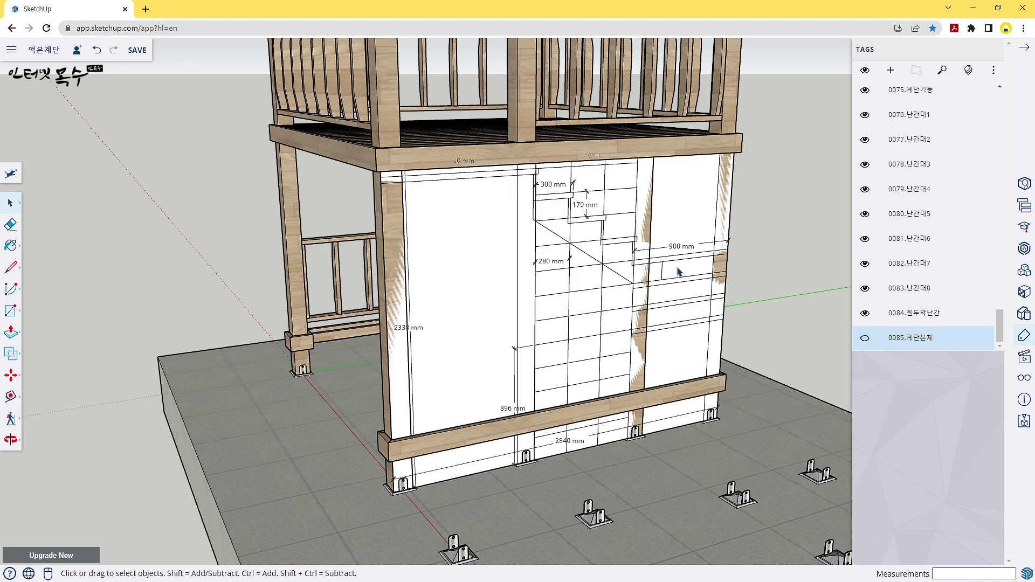
{"action": "scroll", "coordinate": [678, 271], "scroll_direction": "down", "scroll_amount": 2}
{"action": "scroll", "coordinate": [678, 271], "scroll_direction": "down", "scroll_amount": 2}
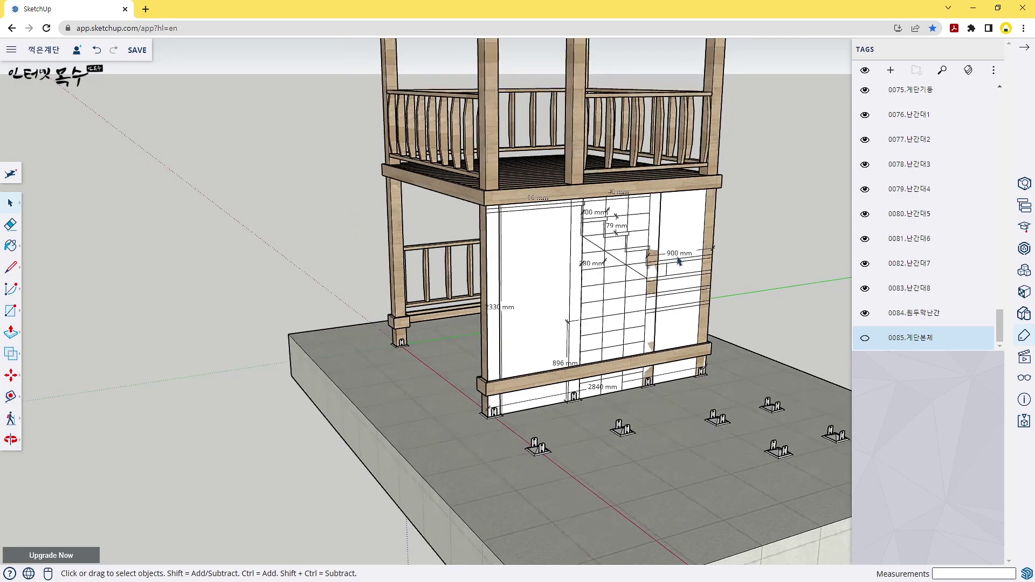
{"action": "scroll", "coordinate": [633, 294], "scroll_direction": "down", "scroll_amount": 2}
{"action": "scroll", "coordinate": [597, 334], "scroll_direction": "down", "scroll_amount": 2}
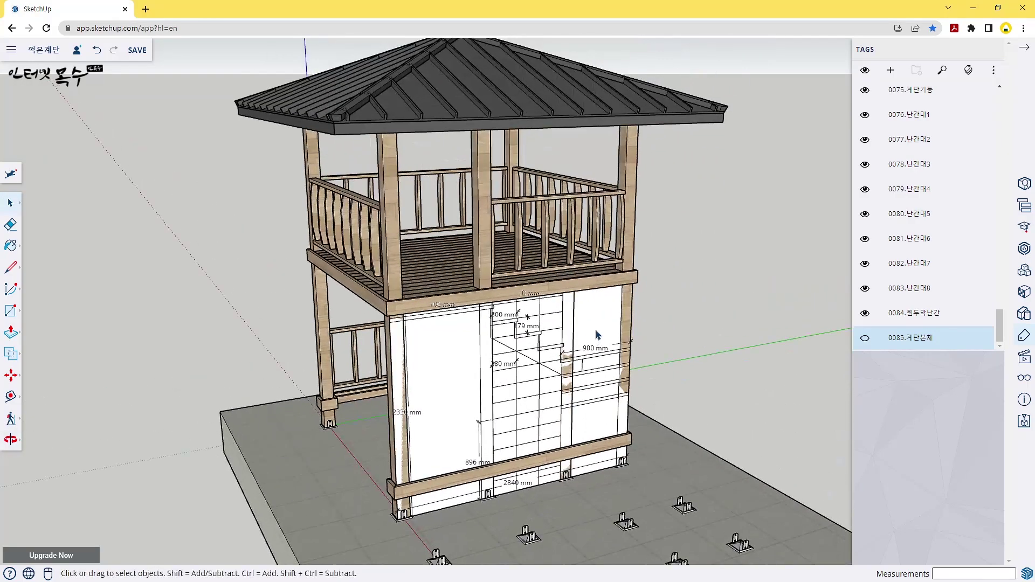
Hide all tags, then turn back on 0001.주춧돌, 0002.지반 and 0003.원두막.
{"action": "left_click", "coordinate": [864, 70]}
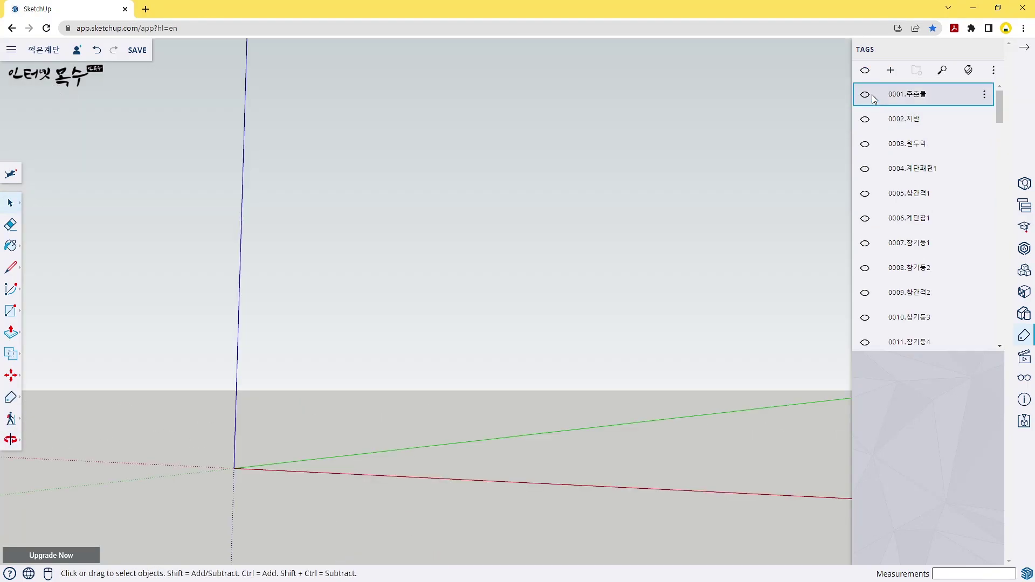
{"action": "left_click", "coordinate": [865, 96]}
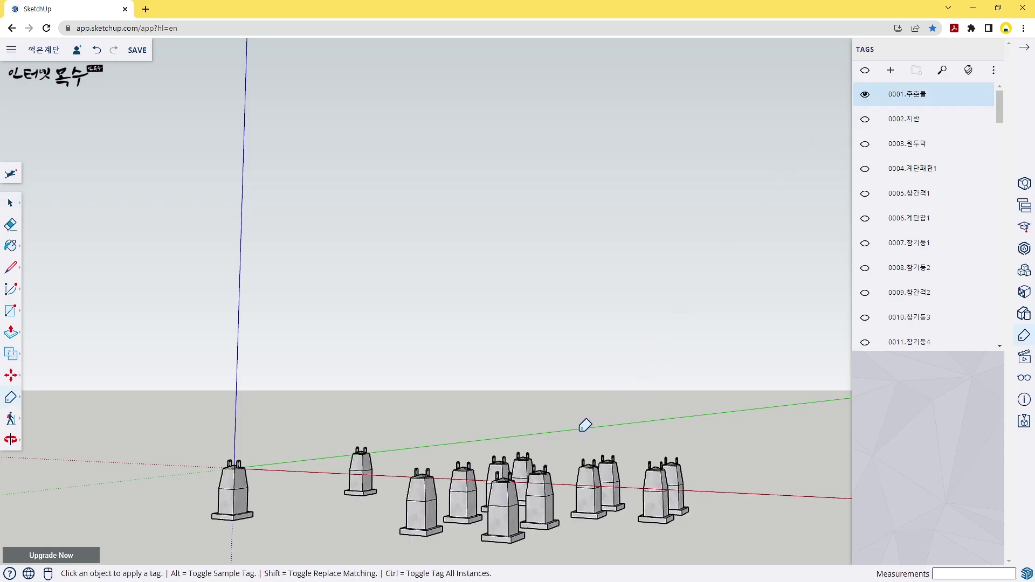
{"action": "mouse_move", "coordinate": [584, 422]}
{"action": "middle_mouse_down"}
{"action": "mouse_move", "coordinate": [575, 336]}
{"action": "mouse_move", "coordinate": [541, 439]}
{"action": "middle_mouse_up"}
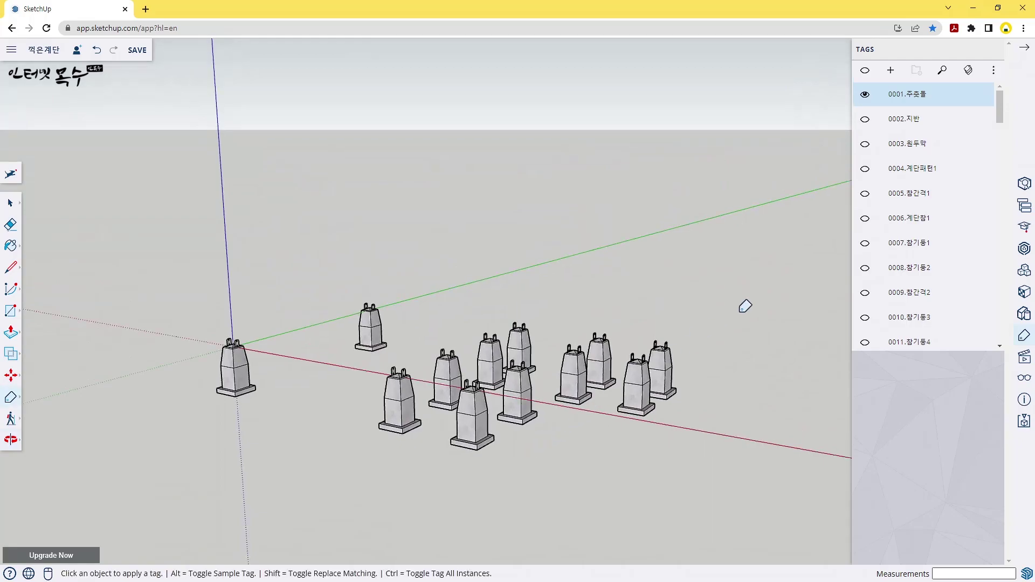
{"action": "left_click", "coordinate": [865, 119]}
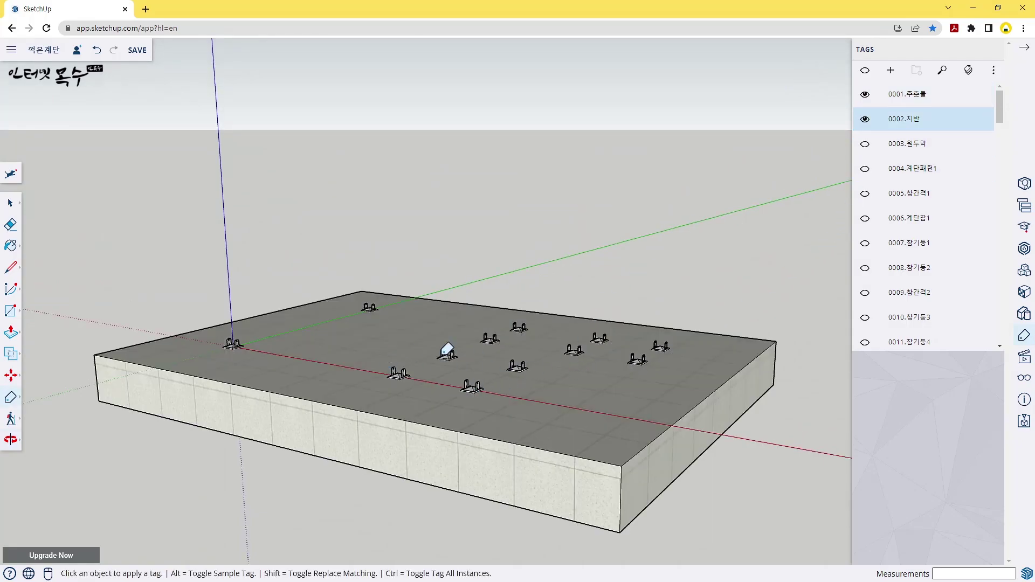
{"action": "mouse_move", "coordinate": [923, 144]}
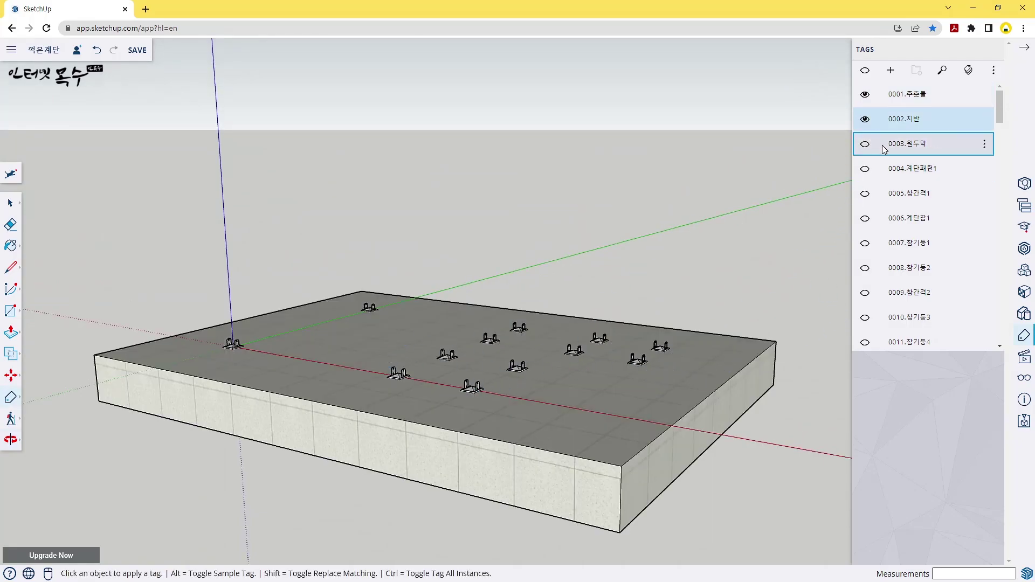
{"action": "left_click", "coordinate": [865, 144]}
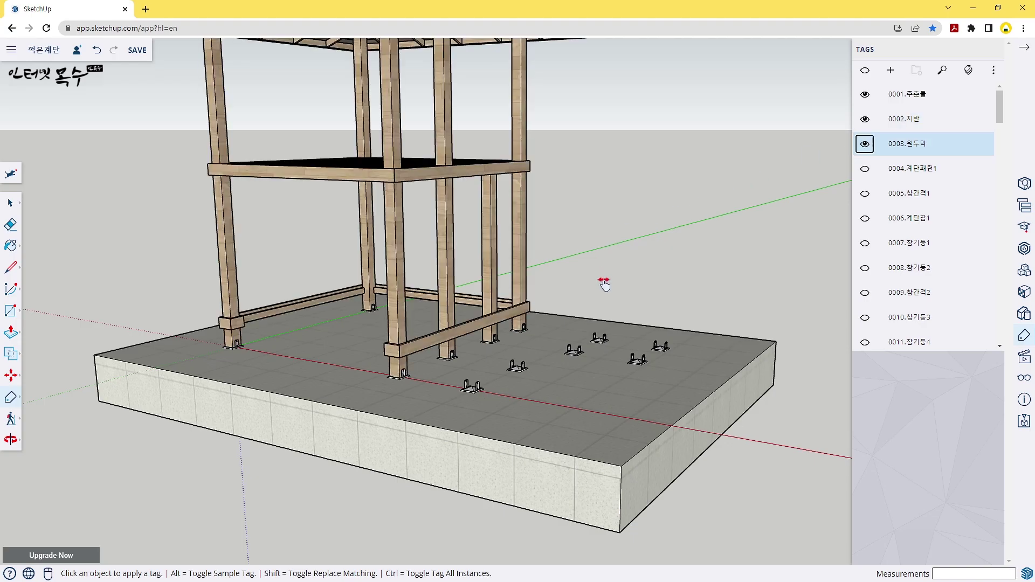
Turn on the 0004.계단패턴1 and 0005.참간격1 tags while orbiting around the pavilion.
{"action": "mouse_move", "coordinate": [604, 282]}
{"action": "middle_mouse_down"}
{"action": "mouse_move", "coordinate": [612, 381]}
{"action": "mouse_move", "coordinate": [619, 345]}
{"action": "middle_mouse_up"}
{"action": "mouse_move", "coordinate": [613, 404]}
{"action": "middle_mouse_down"}
{"action": "mouse_move", "coordinate": [589, 339]}
{"action": "mouse_move", "coordinate": [591, 351]}
{"action": "mouse_move", "coordinate": [556, 341]}
{"action": "middle_mouse_up"}
{"action": "mouse_move", "coordinate": [534, 324]}
{"action": "middle_mouse_down"}
{"action": "mouse_move", "coordinate": [522, 351]}
{"action": "mouse_move", "coordinate": [425, 172]}
{"action": "middle_mouse_up"}
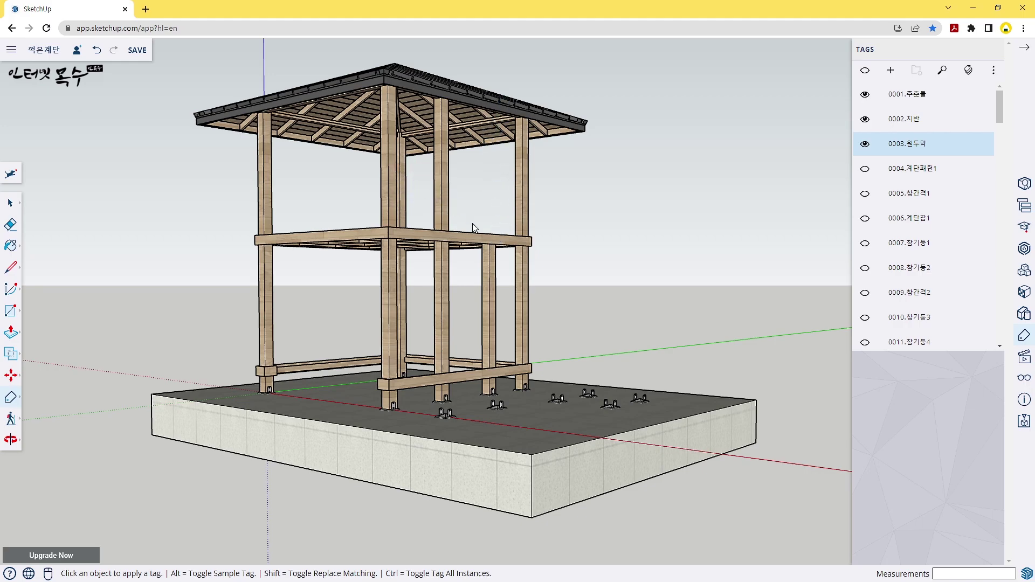
{"action": "mouse_move", "coordinate": [473, 228]}
{"action": "middle_mouse_down"}
{"action": "mouse_move", "coordinate": [432, 261]}
{"action": "mouse_move", "coordinate": [399, 382]}
{"action": "middle_mouse_up"}
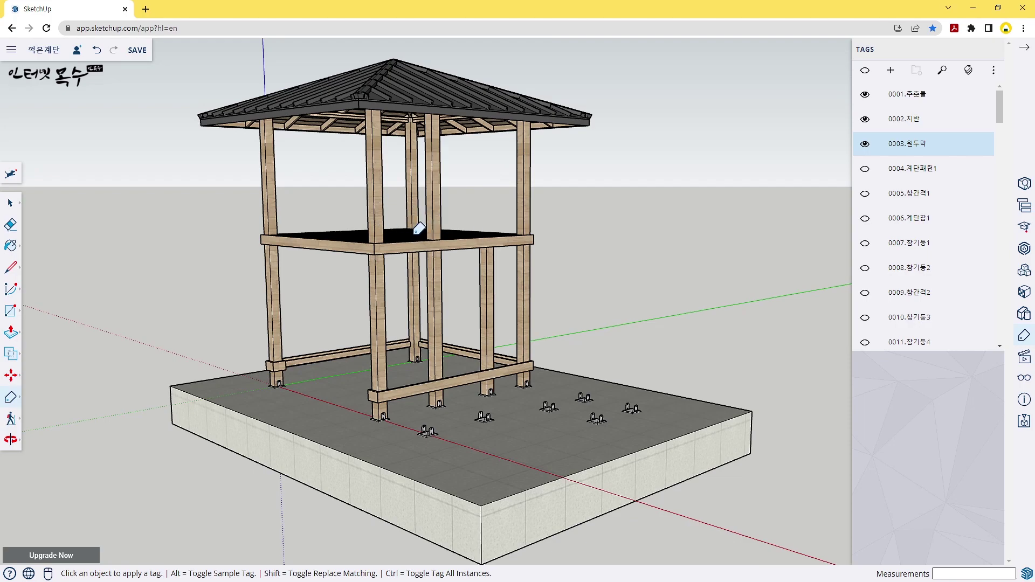
{"action": "left_click", "coordinate": [864, 168]}
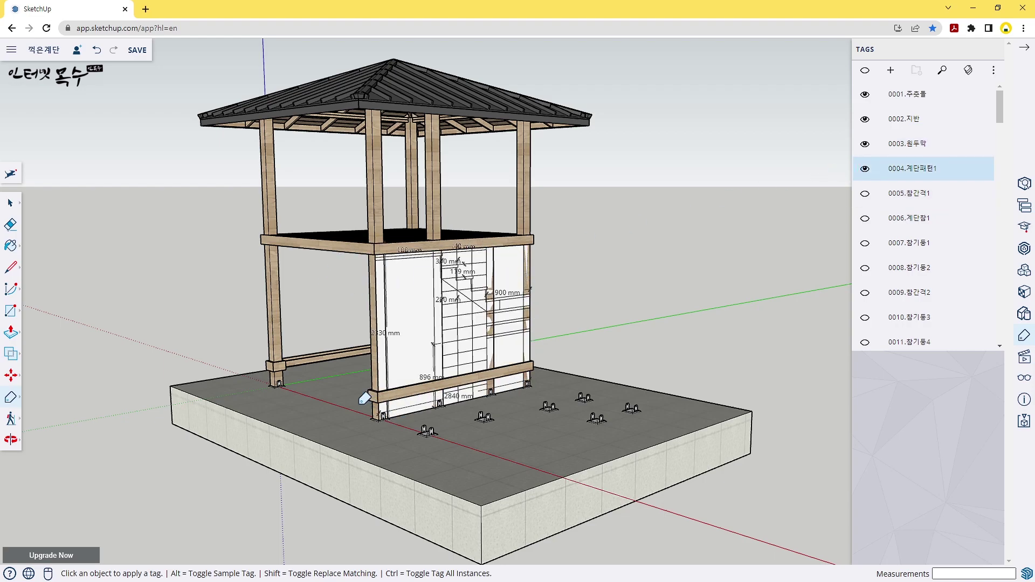
{"action": "middle_click_drag", "start_coordinate": [584, 345], "coordinate": [370, 346]}
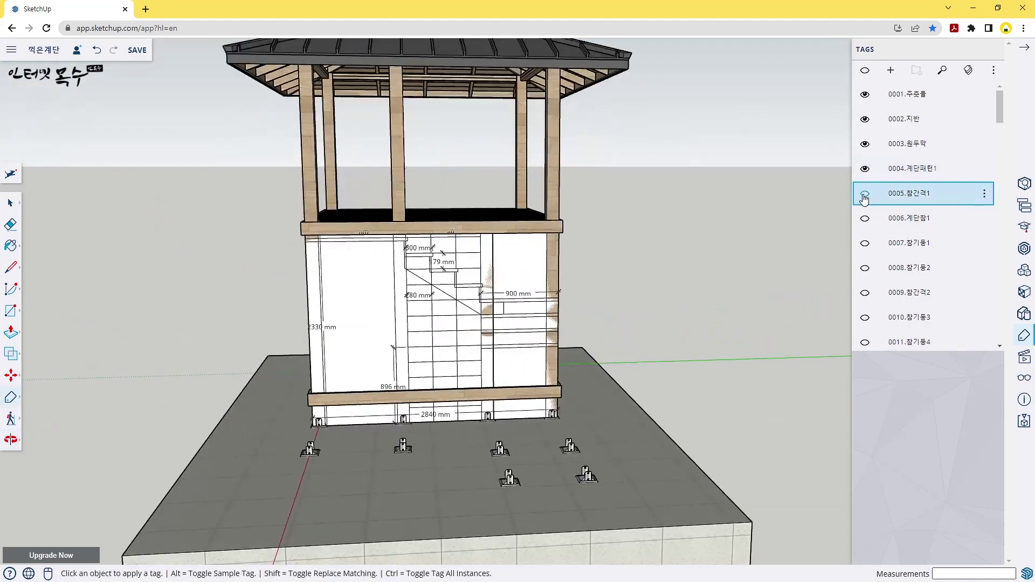
{"action": "left_click", "coordinate": [865, 195]}
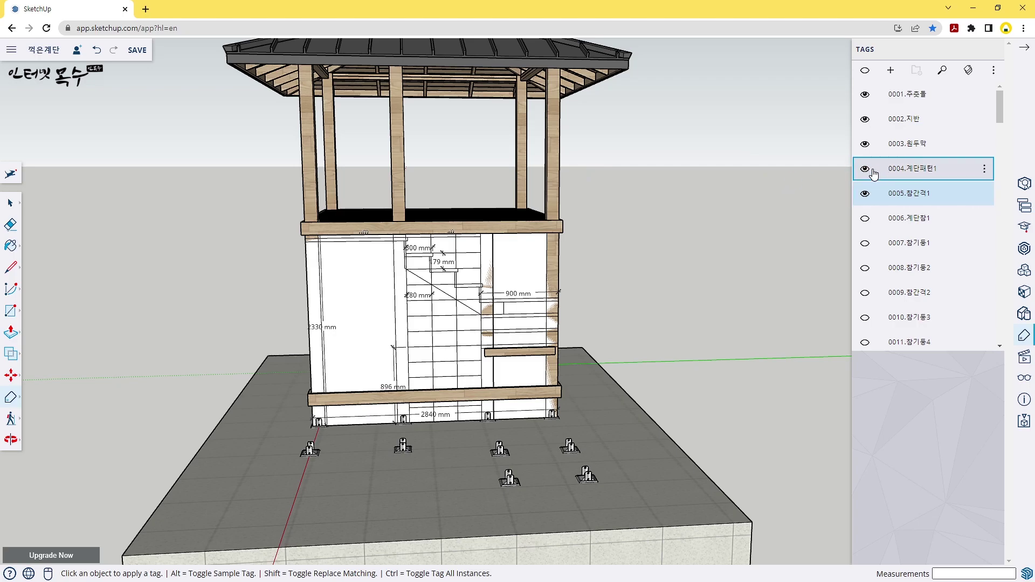
Hide tag 0003.원두막 and zoom in close on the stair pattern wall and landing plank.
{"action": "left_click", "coordinate": [865, 145]}
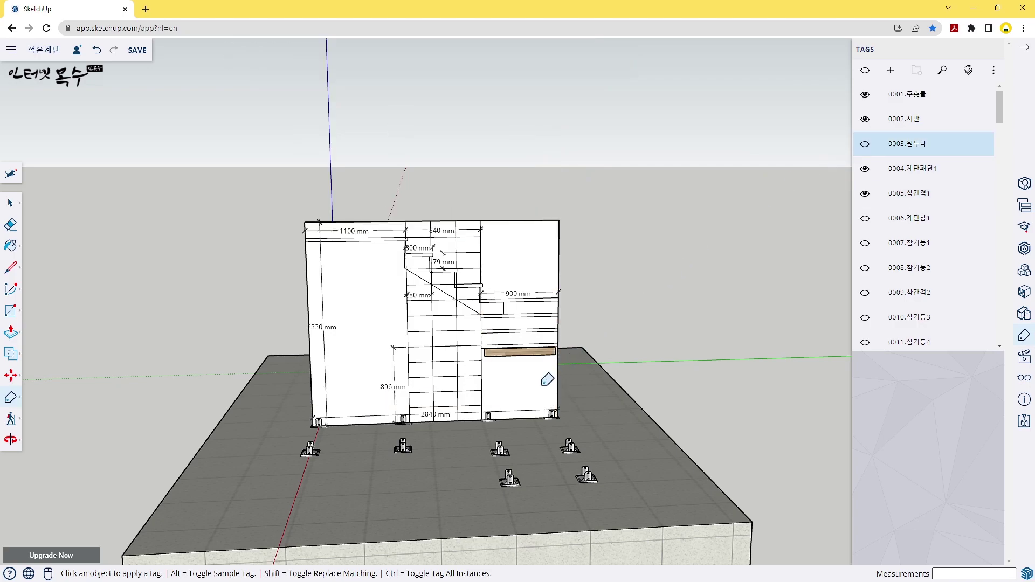
{"action": "scroll", "coordinate": [537, 385], "scroll_direction": "up", "scroll_amount": 2}
{"action": "scroll", "coordinate": [538, 345], "scroll_direction": "up", "scroll_amount": 4}
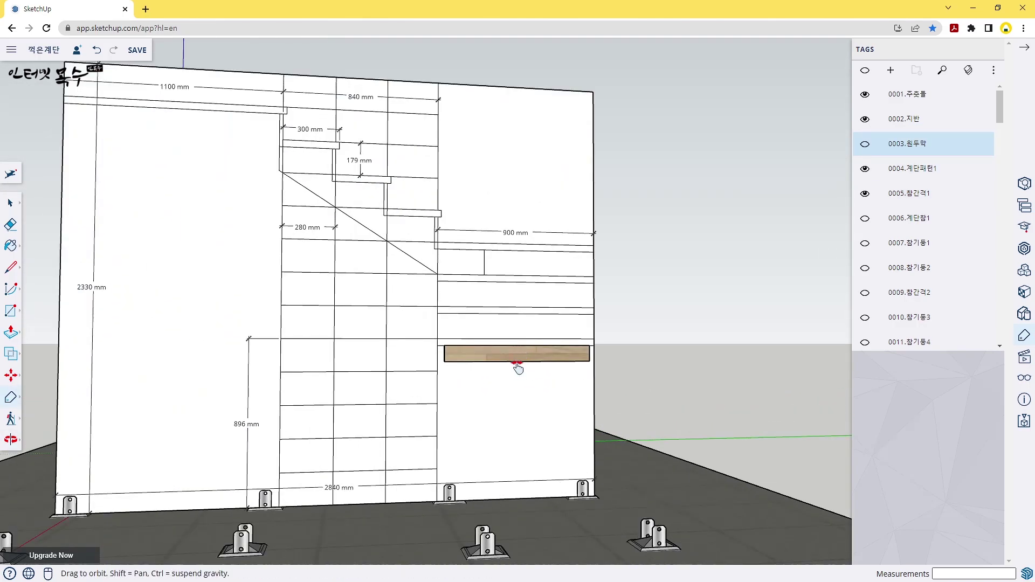
{"action": "mouse_move", "coordinate": [521, 355]}
{"action": "middle_mouse_down"}
{"action": "mouse_move", "coordinate": [522, 307]}
{"action": "mouse_move", "coordinate": [514, 324]}
{"action": "middle_mouse_up"}
{"action": "scroll", "coordinate": [501, 334], "scroll_direction": "up", "scroll_amount": 1}
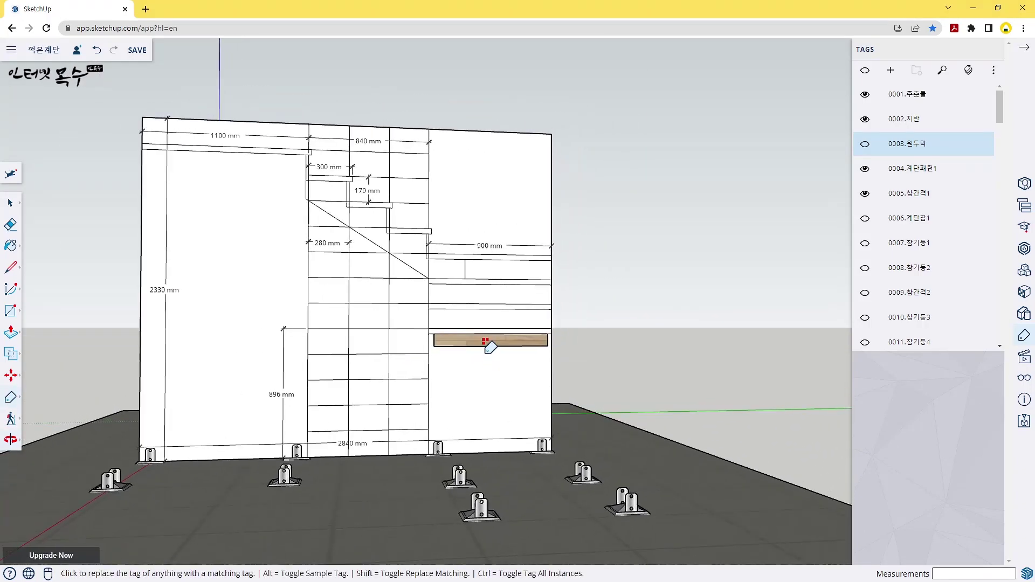
{"action": "scroll", "coordinate": [487, 345], "scroll_direction": "up", "scroll_amount": 1}
{"action": "scroll", "coordinate": [506, 345], "scroll_direction": "down", "scroll_amount": 1}
{"action": "scroll", "coordinate": [530, 340], "scroll_direction": "up", "scroll_amount": 1}
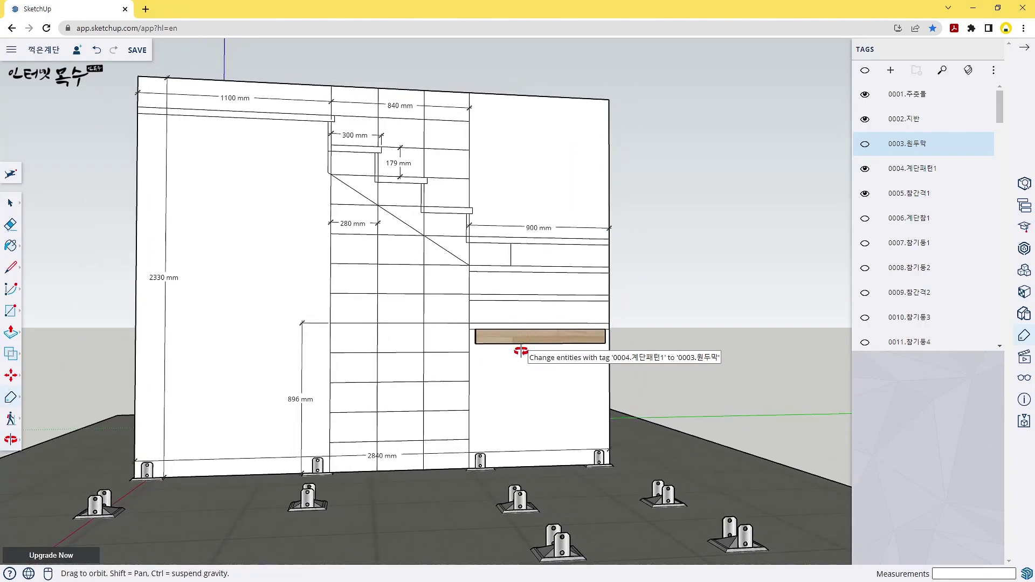
{"action": "middle_click_drag", "start_coordinate": [519, 353], "coordinate": [504, 381]}
{"action": "middle_click_drag", "start_coordinate": [536, 348], "coordinate": [558, 371]}
{"action": "scroll", "coordinate": [536, 348], "scroll_direction": "up", "scroll_amount": 1}
{"action": "scroll", "coordinate": [545, 347], "scroll_direction": "down", "scroll_amount": 1}
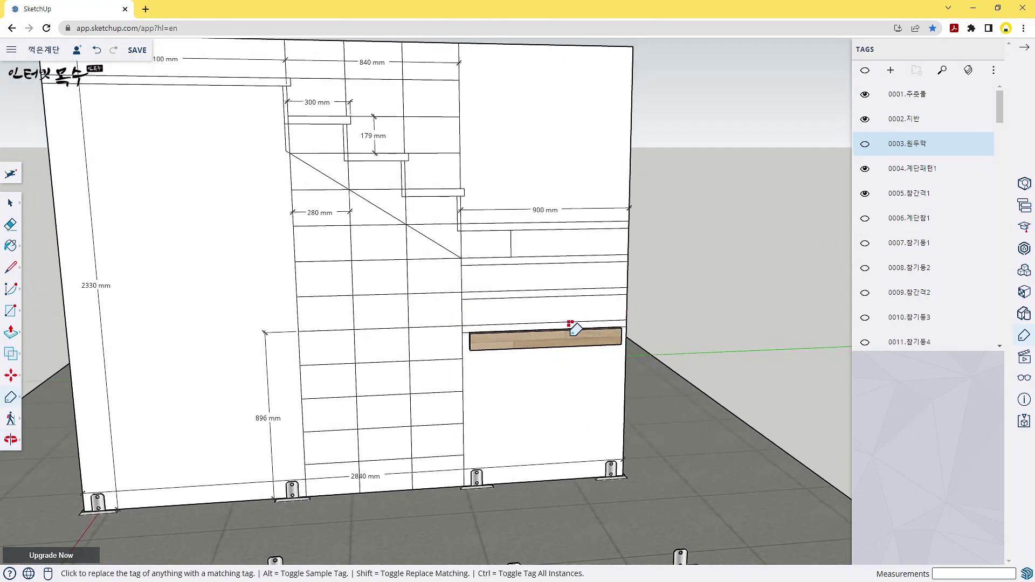
{"action": "key", "text": "r"}
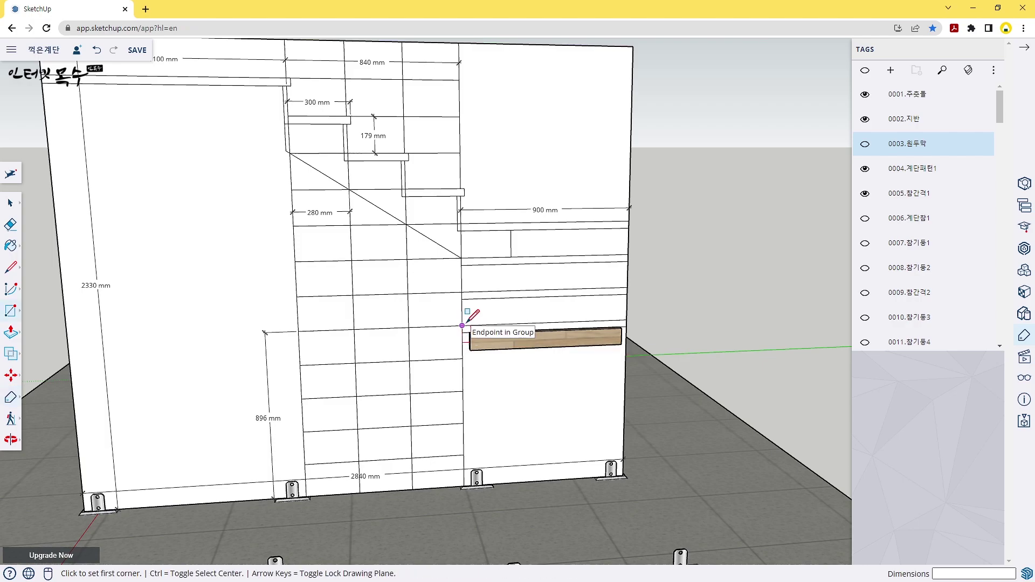
{"action": "left_click", "coordinate": [462, 325]}
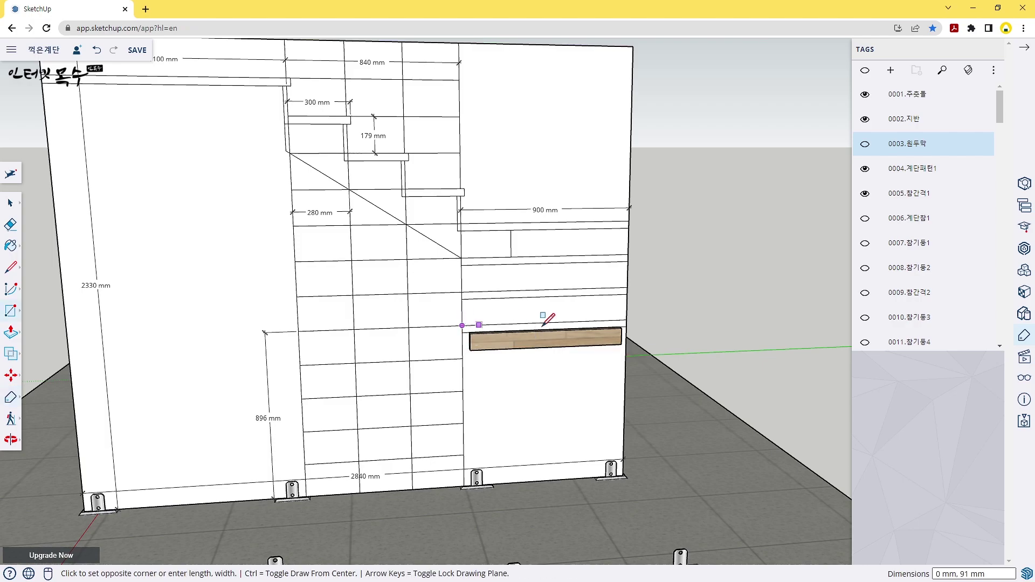
{"action": "left_click", "coordinate": [625, 326]}
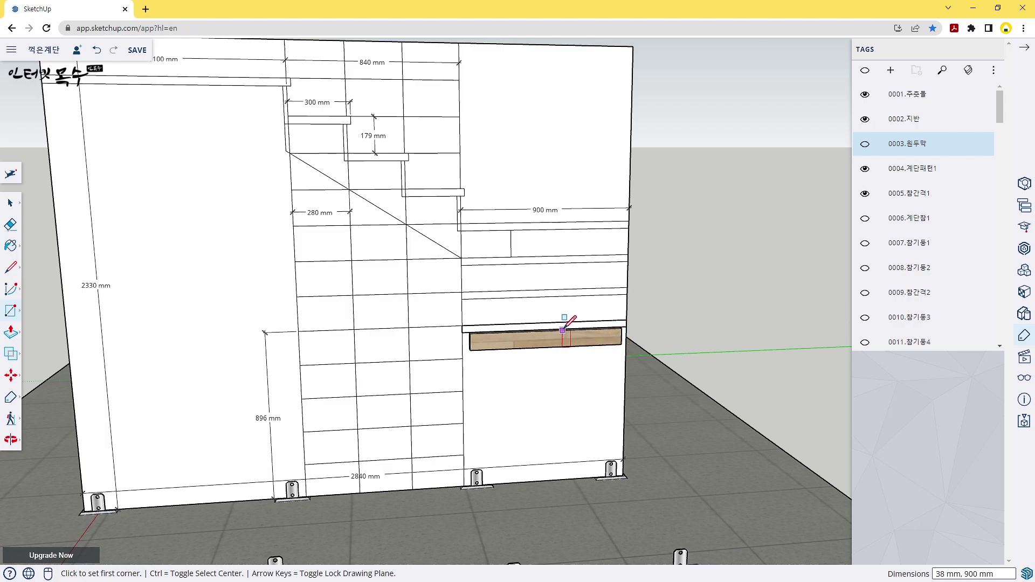
{"action": "key", "text": "p"}
{"action": "left_click", "coordinate": [523, 338]}
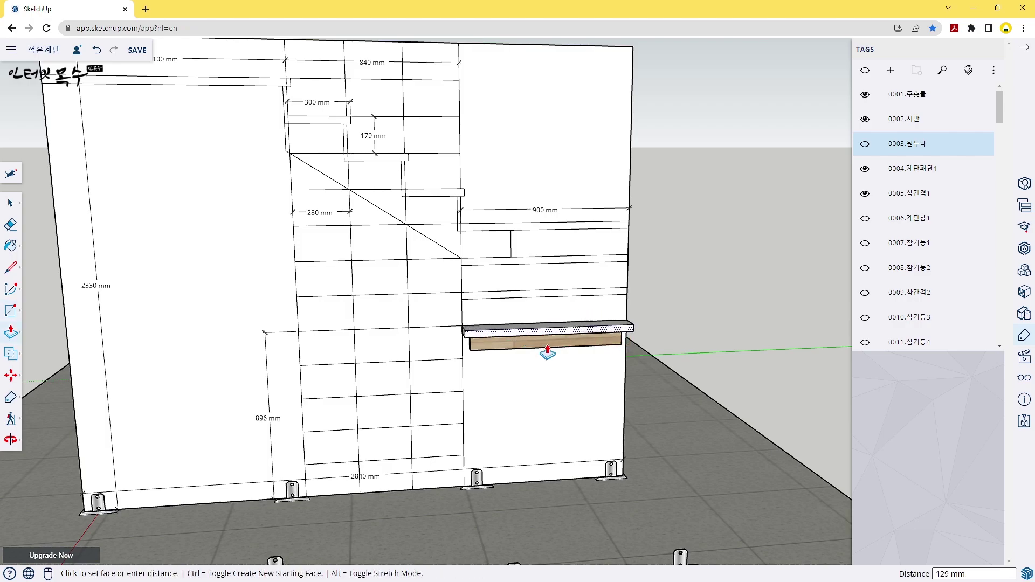
{"action": "left_click", "coordinate": [638, 413]}
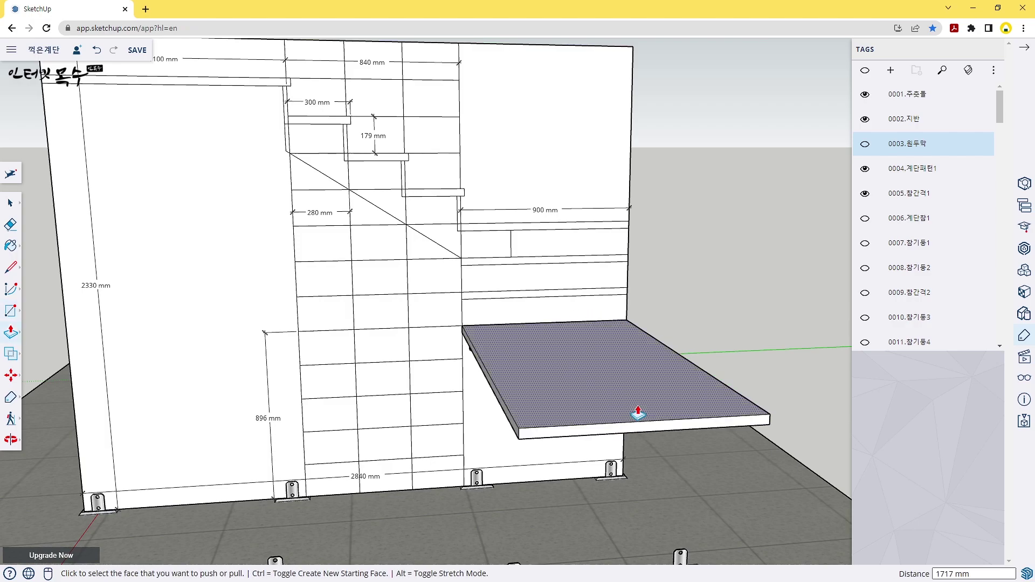
{"action": "type", "text": "2100"}
{"action": "key", "text": "Return"}
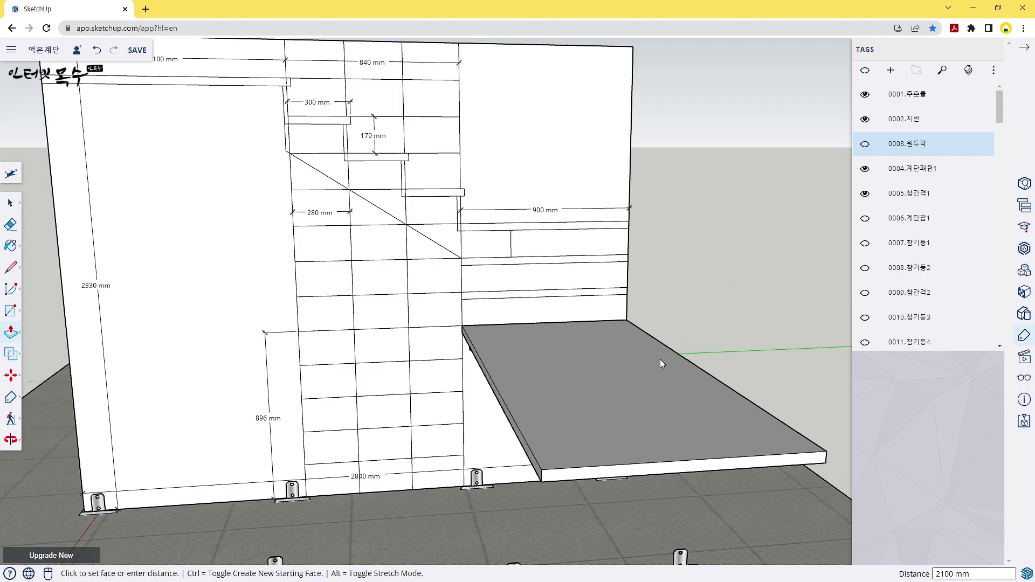
{"action": "key", "text": "space"}
{"action": "triple_click", "coordinate": [644, 381]}
{"action": "key", "text": "Delete"}
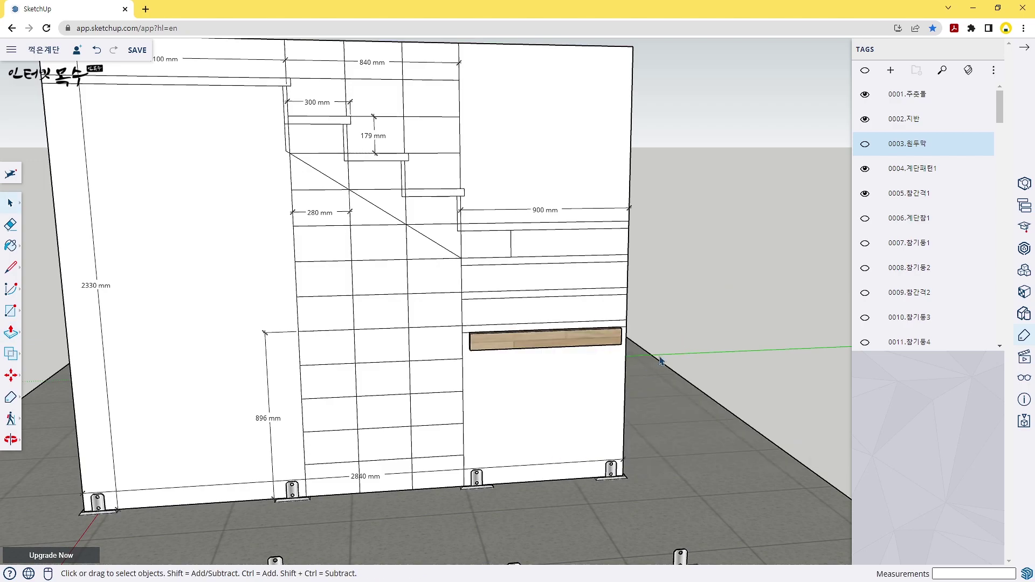
{"action": "mouse_move", "coordinate": [906, 218]}
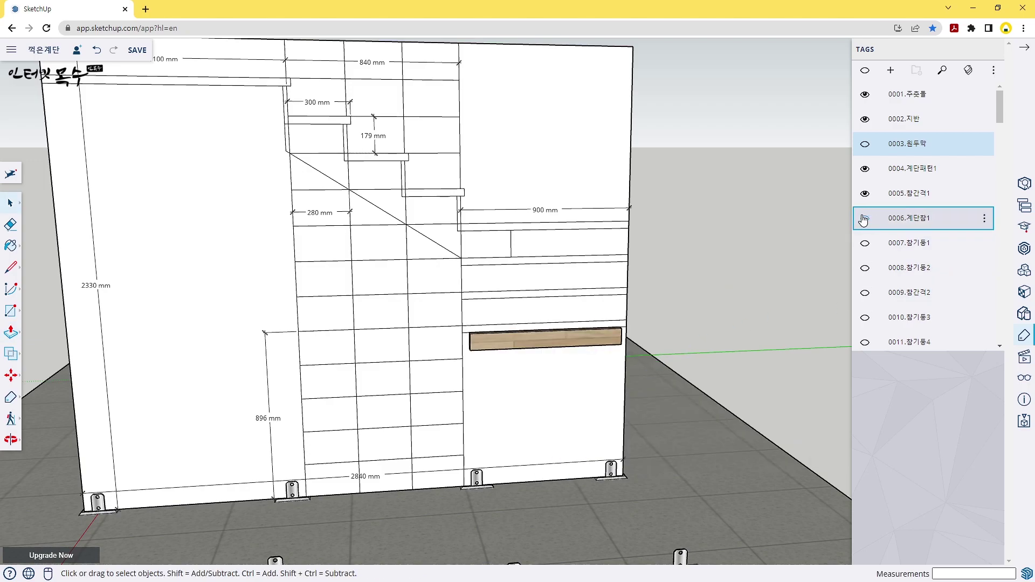
Show the landing deck tag 0006.계단참1 and landing posts 0007.참기둥1 and 0008.참기둥2.
{"action": "left_click", "coordinate": [864, 219]}
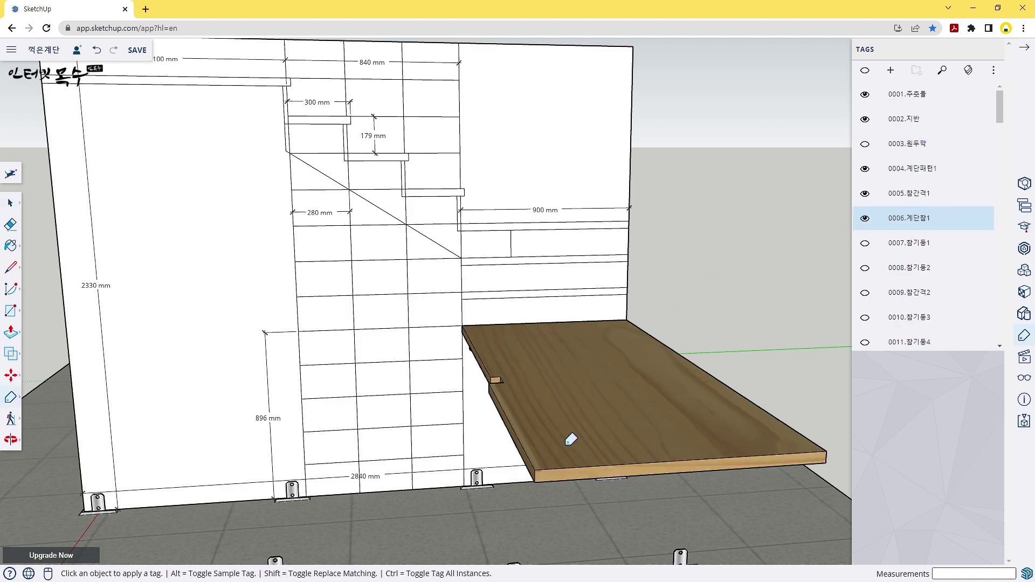
{"action": "mouse_move", "coordinate": [662, 472]}
{"action": "middle_mouse_down"}
{"action": "mouse_move", "coordinate": [488, 395]}
{"action": "mouse_move", "coordinate": [481, 346]}
{"action": "mouse_move", "coordinate": [511, 386]}
{"action": "middle_mouse_up"}
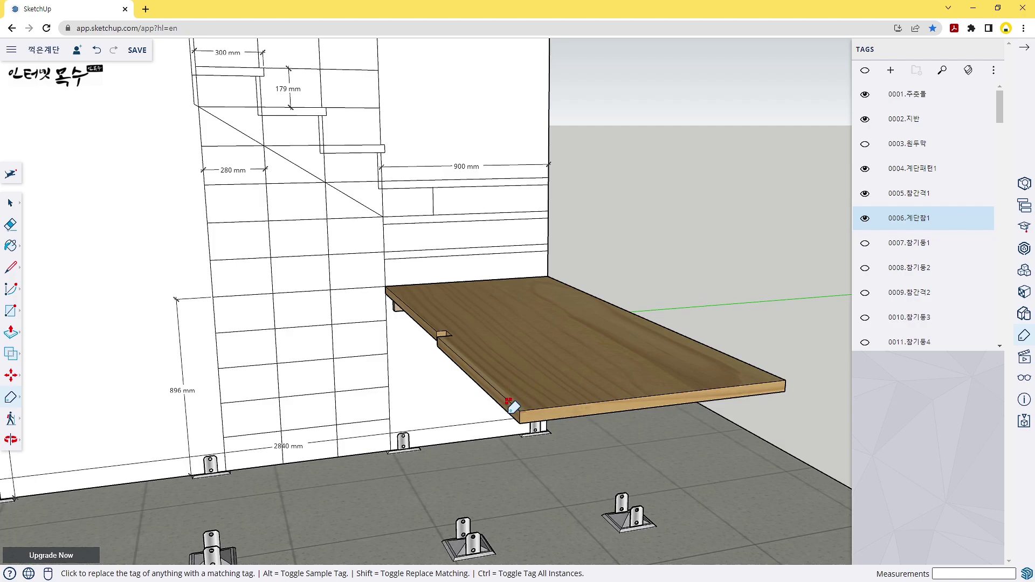
{"action": "left_click", "coordinate": [864, 243]}
{"action": "mouse_move", "coordinate": [841, 302]}
{"action": "middle_mouse_down"}
{"action": "mouse_move", "coordinate": [686, 450]}
{"action": "mouse_move", "coordinate": [605, 293]}
{"action": "mouse_move", "coordinate": [425, 324]}
{"action": "middle_mouse_up"}
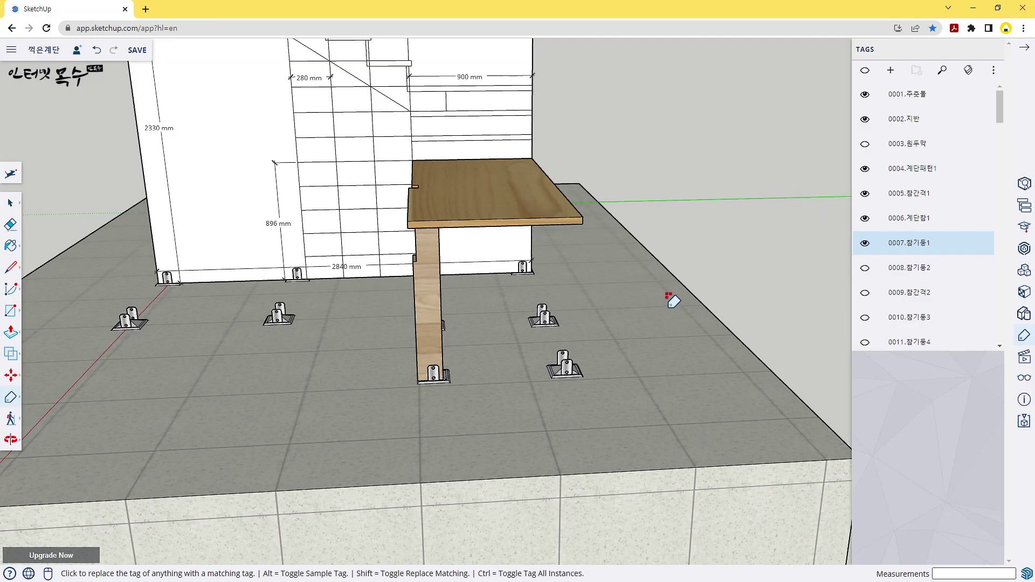
{"action": "left_click", "coordinate": [864, 267]}
{"action": "mouse_move", "coordinate": [731, 304]}
{"action": "middle_mouse_down"}
{"action": "mouse_move", "coordinate": [629, 331]}
{"action": "mouse_move", "coordinate": [331, 345]}
{"action": "middle_mouse_up"}
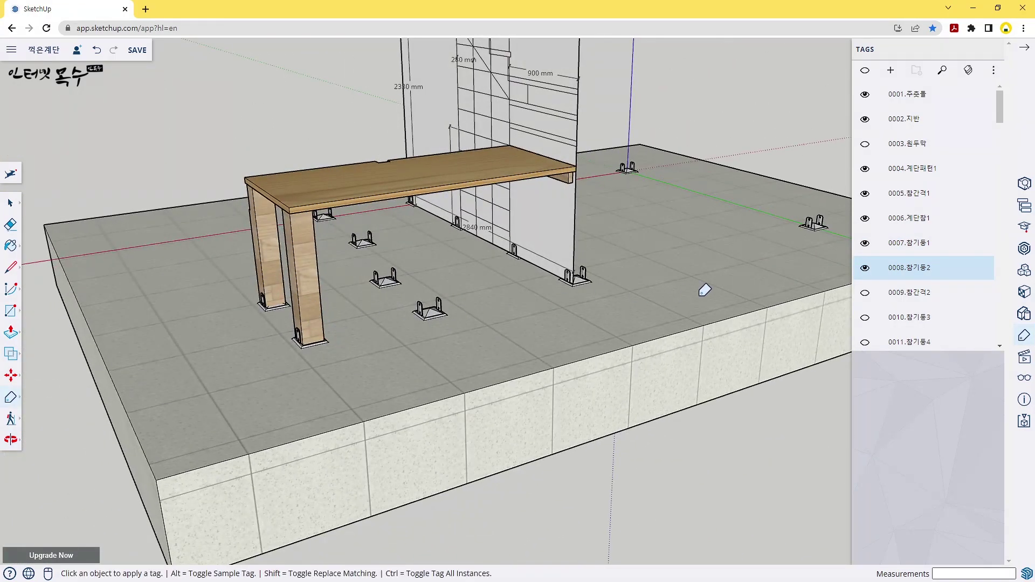
Turn on tags 0009.참간격2 and 0010.참기둥3, viewing the landing from a low angle.
{"action": "left_click", "coordinate": [864, 292]}
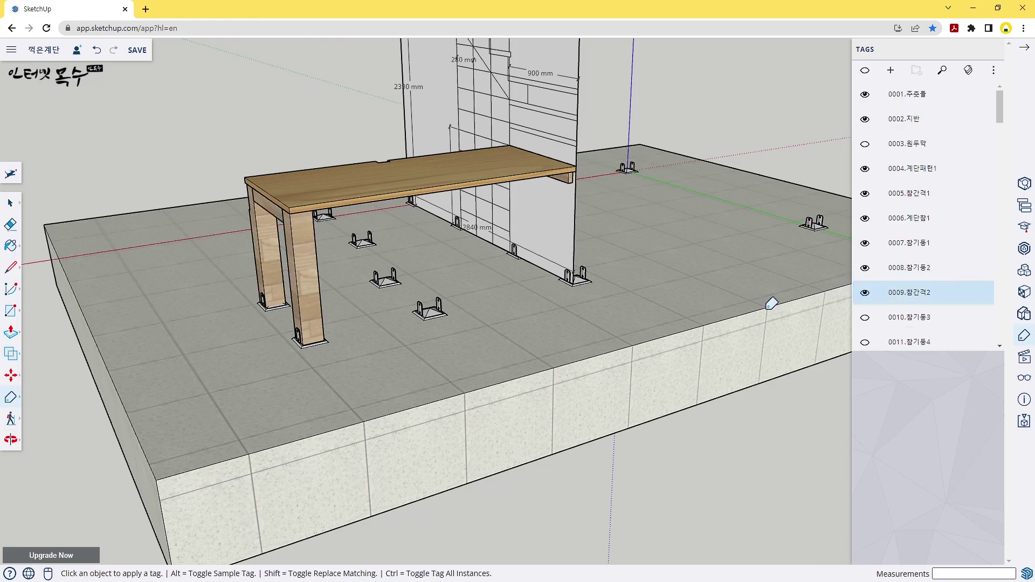
{"action": "mouse_move", "coordinate": [451, 318]}
{"action": "middle_mouse_down"}
{"action": "mouse_move", "coordinate": [536, 282]}
{"action": "mouse_move", "coordinate": [596, 274]}
{"action": "middle_mouse_up"}
{"action": "scroll", "coordinate": [306, 185], "scroll_direction": "up", "scroll_amount": 3}
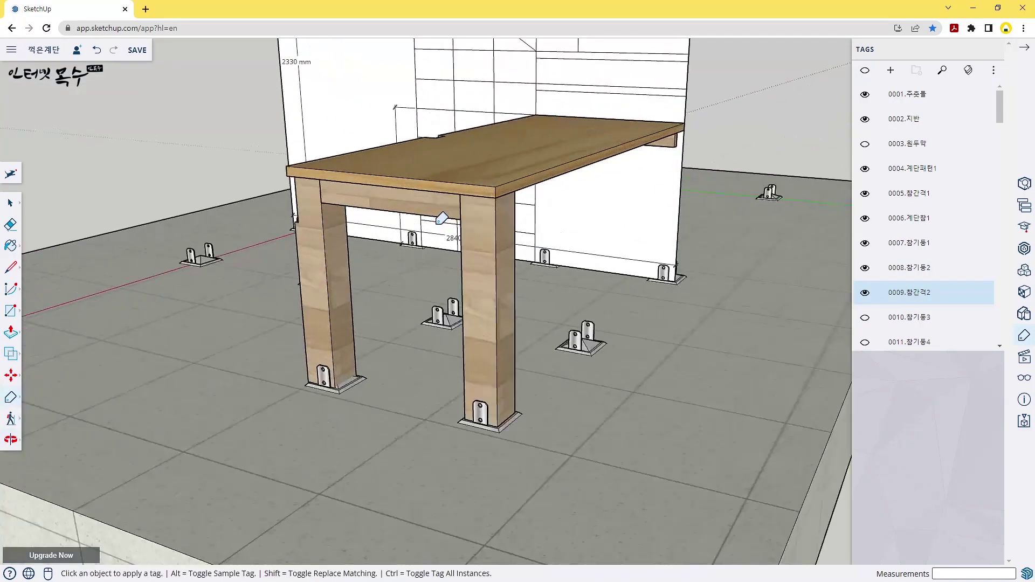
{"action": "scroll", "coordinate": [305, 186], "scroll_direction": "up", "scroll_amount": 2}
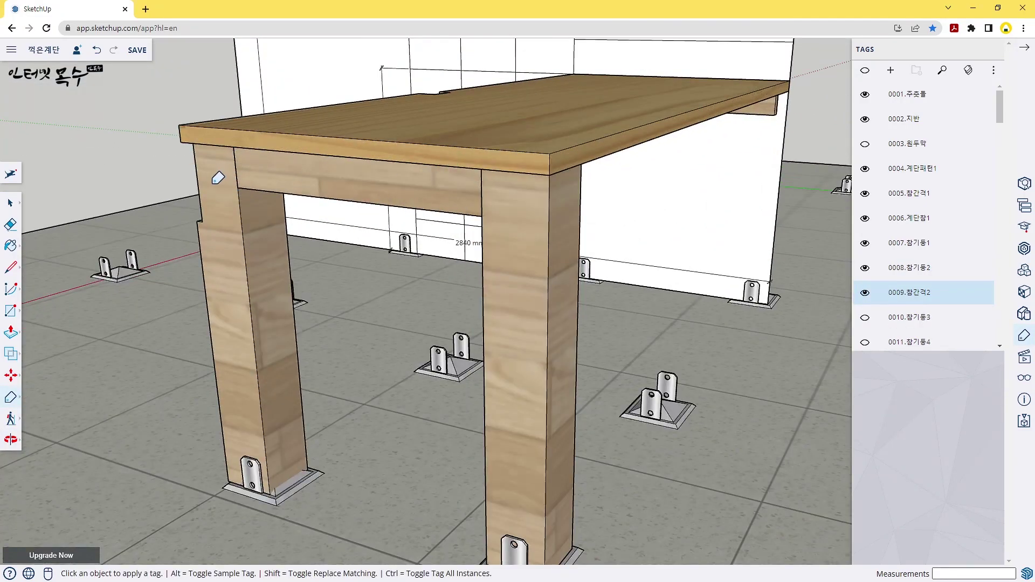
{"action": "scroll", "coordinate": [867, 259], "scroll_direction": "down", "scroll_amount": 2}
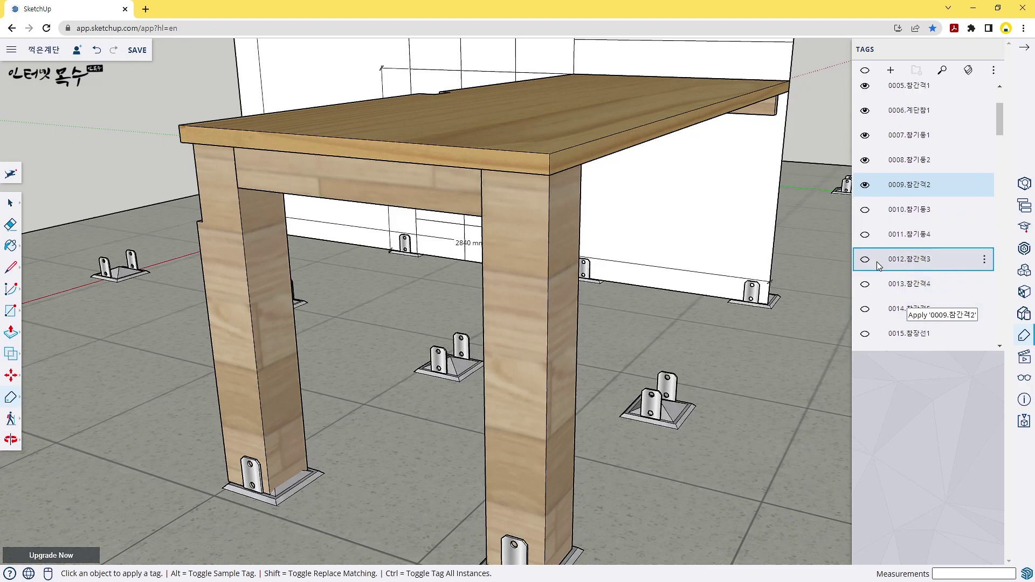
{"action": "left_click", "coordinate": [865, 212]}
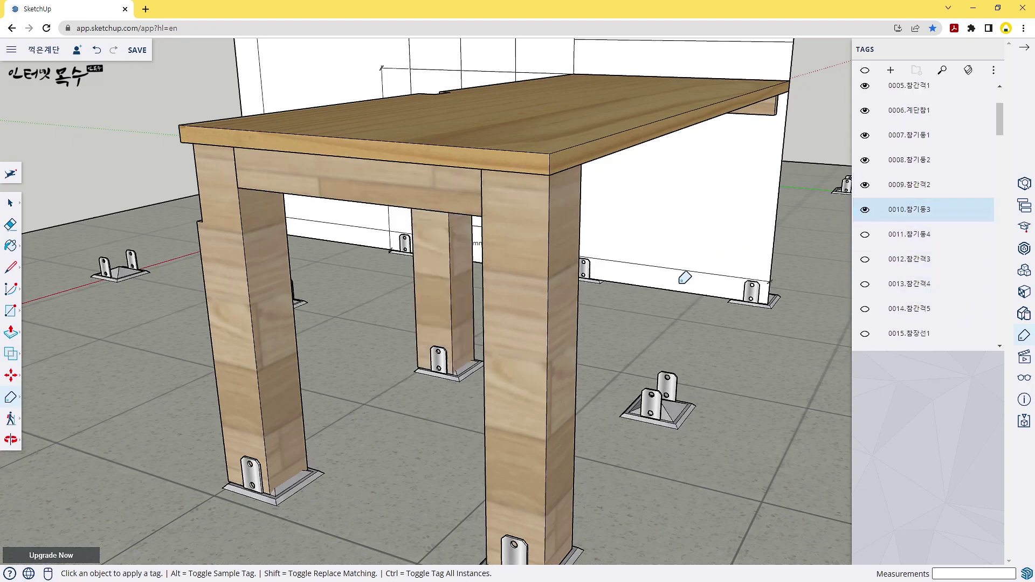
{"action": "scroll", "coordinate": [469, 284], "scroll_direction": "up", "scroll_amount": 3}
{"action": "middle_click_drag", "start_coordinate": [469, 284], "coordinate": [603, 305]}
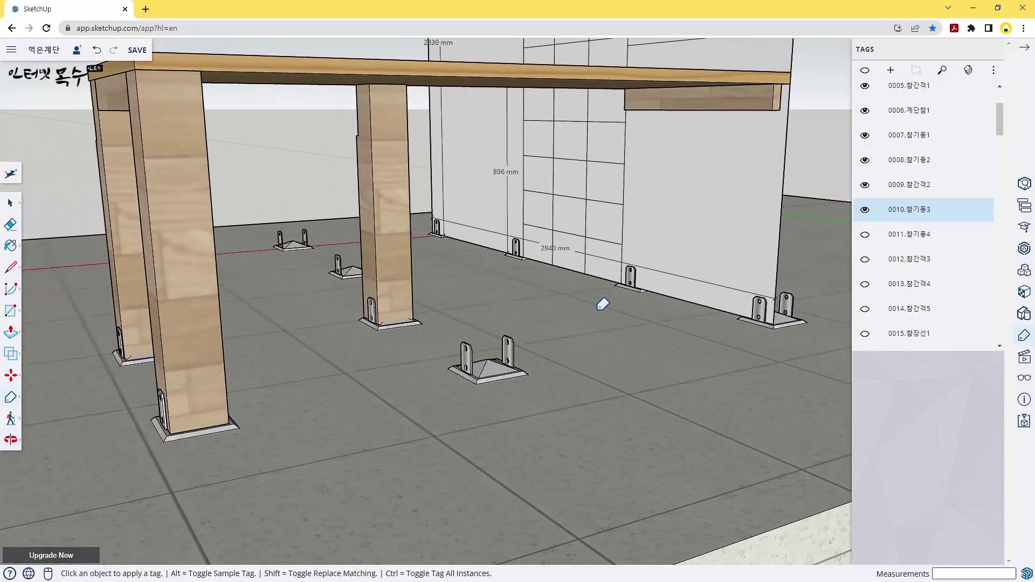
{"action": "middle_click_drag", "start_coordinate": [366, 255], "coordinate": [367, 267]}
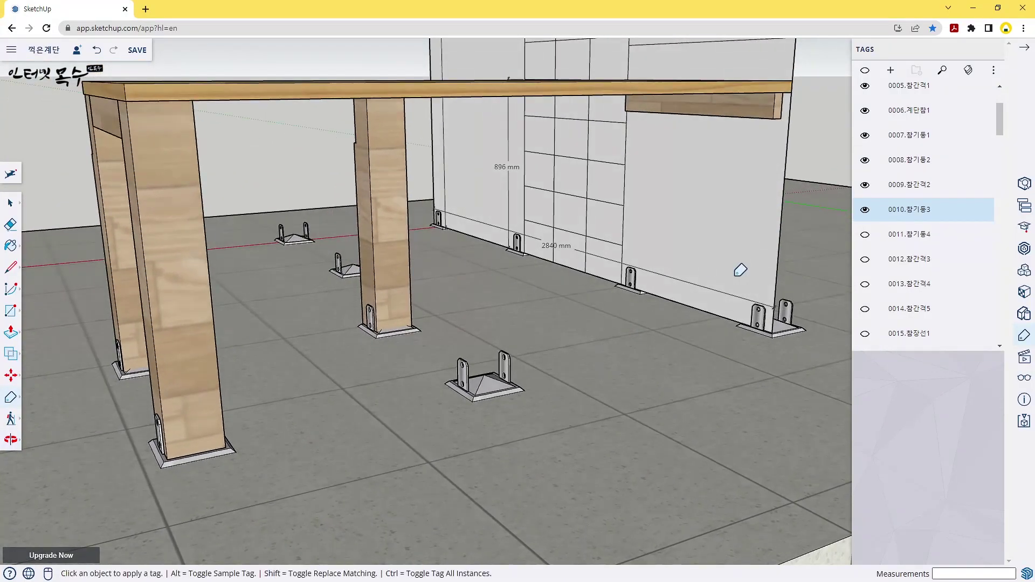
Turn on tag 0011.참기둥4, then start and cancel a Tape Measure from the front post.
{"action": "left_click", "coordinate": [864, 236]}
{"action": "scroll", "coordinate": [667, 245], "scroll_direction": "down", "scroll_amount": 3}
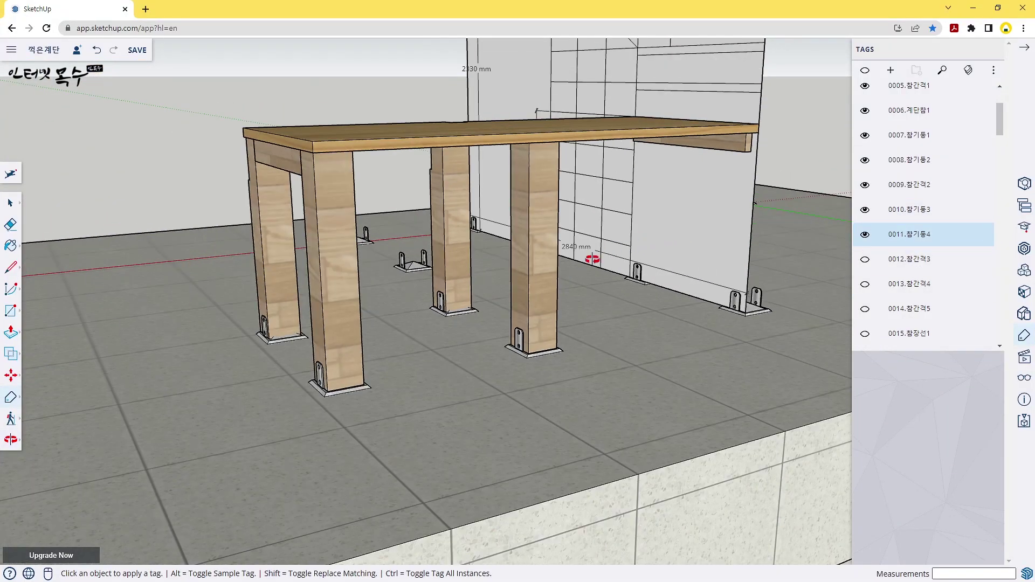
{"action": "middle_click_drag", "start_coordinate": [591, 259], "coordinate": [362, 255]}
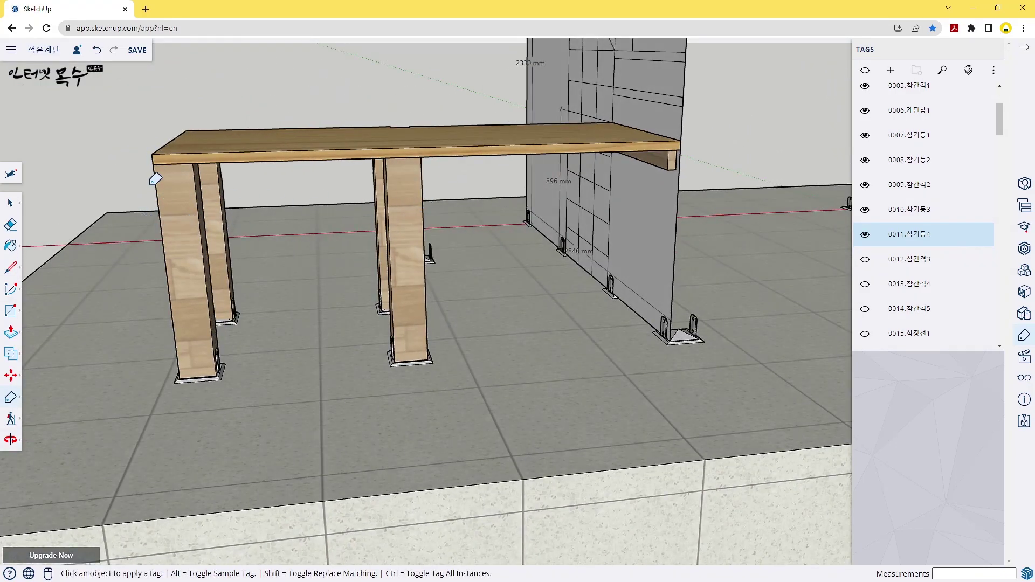
{"action": "key", "text": "t"}
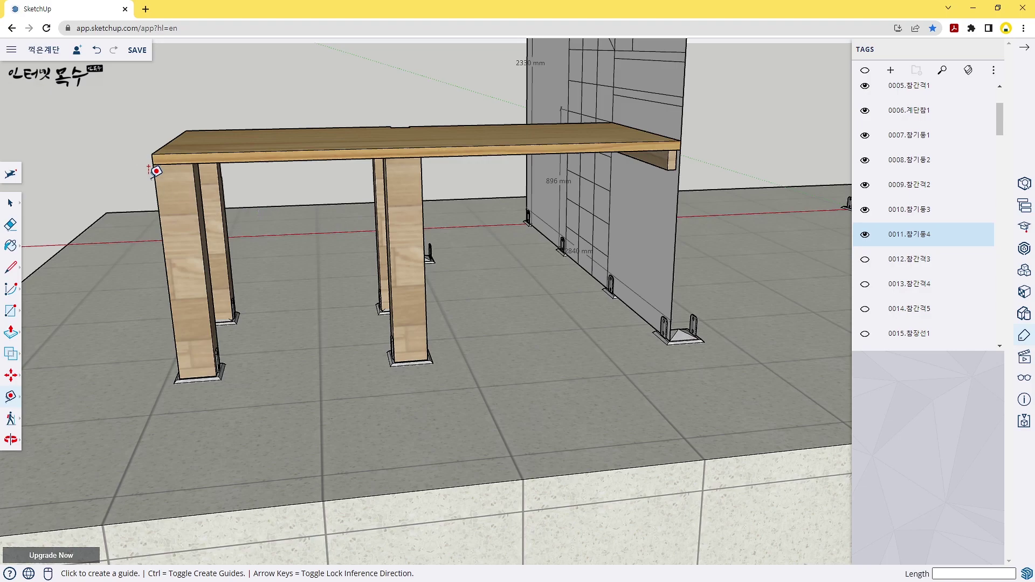
{"action": "left_click", "coordinate": [155, 179]}
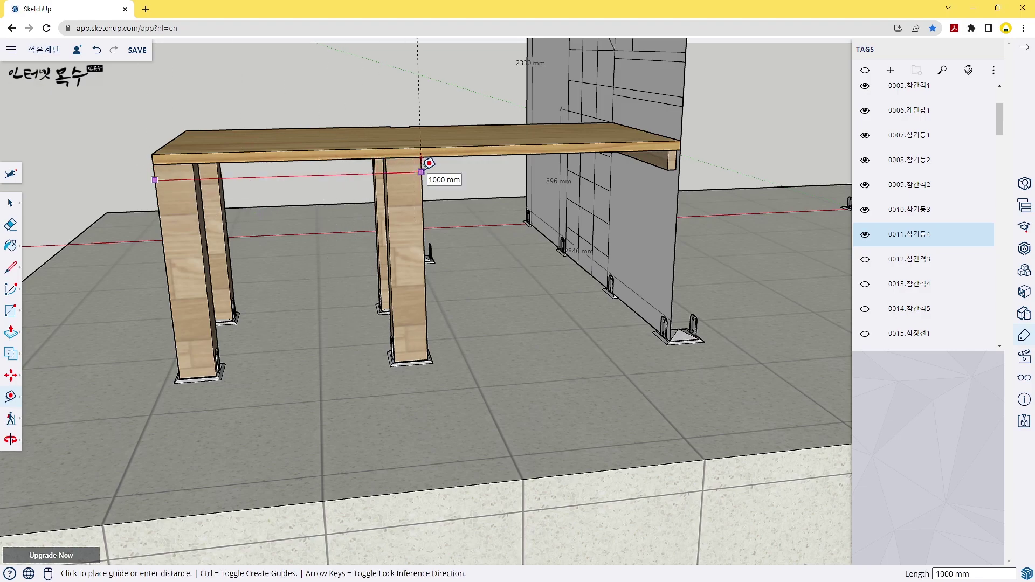
{"action": "key", "text": "space"}
{"action": "mouse_move", "coordinate": [922, 259]}
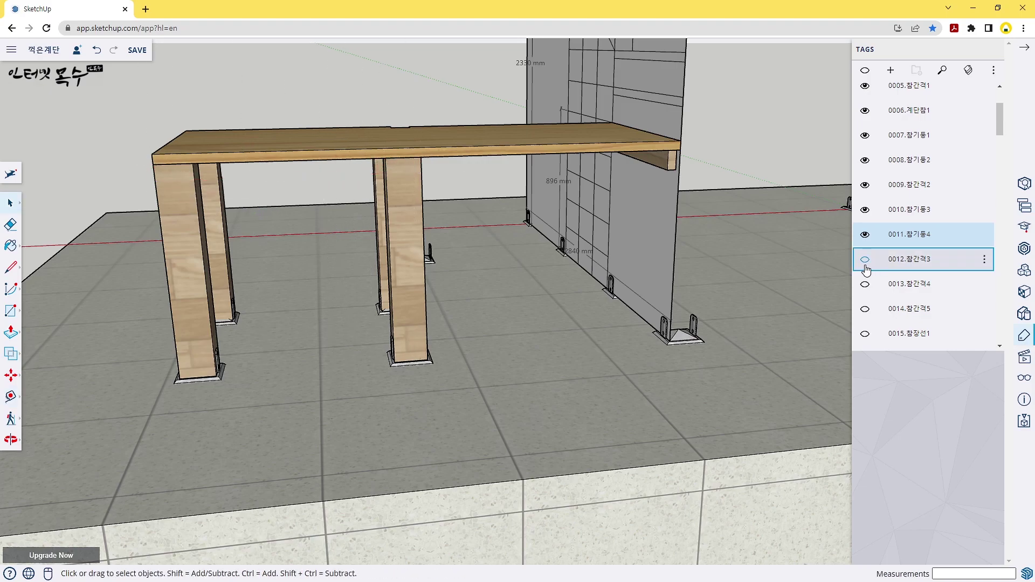
Turn on tags 0012 and 0013, orbiting under the platform to check the posts.
{"action": "left_click", "coordinate": [865, 263]}
{"action": "mouse_move", "coordinate": [198, 324]}
{"action": "middle_mouse_down"}
{"action": "mouse_move", "coordinate": [233, 285]}
{"action": "mouse_move", "coordinate": [352, 241]}
{"action": "mouse_move", "coordinate": [261, 238]}
{"action": "mouse_move", "coordinate": [317, 201]}
{"action": "mouse_move", "coordinate": [248, 234]}
{"action": "mouse_move", "coordinate": [272, 184]}
{"action": "middle_mouse_up"}
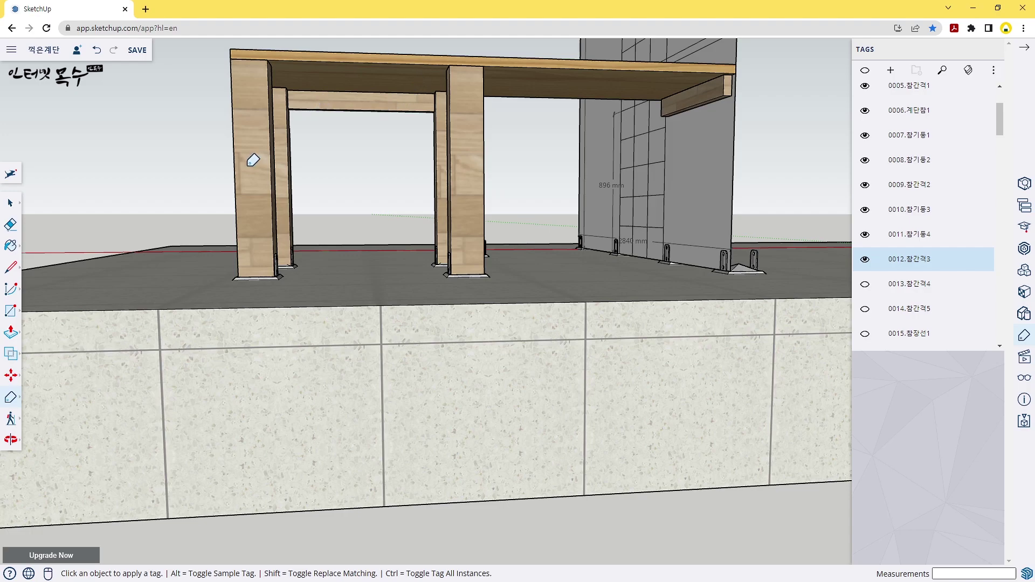
{"action": "mouse_move", "coordinate": [231, 146]}
{"action": "middle_mouse_down"}
{"action": "mouse_move", "coordinate": [224, 156]}
{"action": "mouse_move", "coordinate": [393, 167]}
{"action": "mouse_move", "coordinate": [224, 81]}
{"action": "middle_mouse_up"}
{"action": "mouse_move", "coordinate": [370, 99]}
{"action": "middle_mouse_down"}
{"action": "mouse_move", "coordinate": [300, 116]}
{"action": "mouse_move", "coordinate": [272, 97]}
{"action": "mouse_move", "coordinate": [316, 102]}
{"action": "middle_mouse_up"}
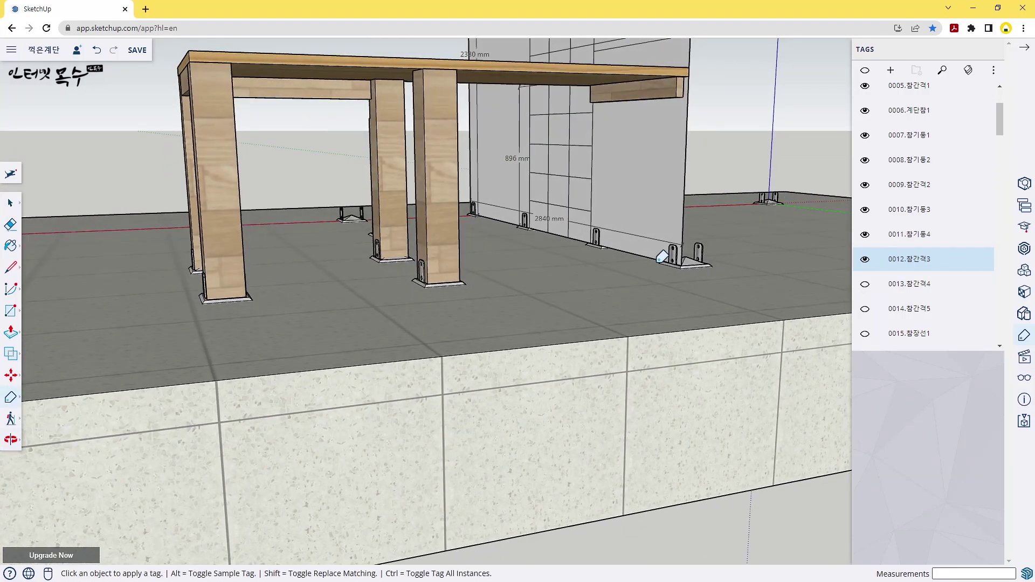
{"action": "left_click", "coordinate": [865, 284]}
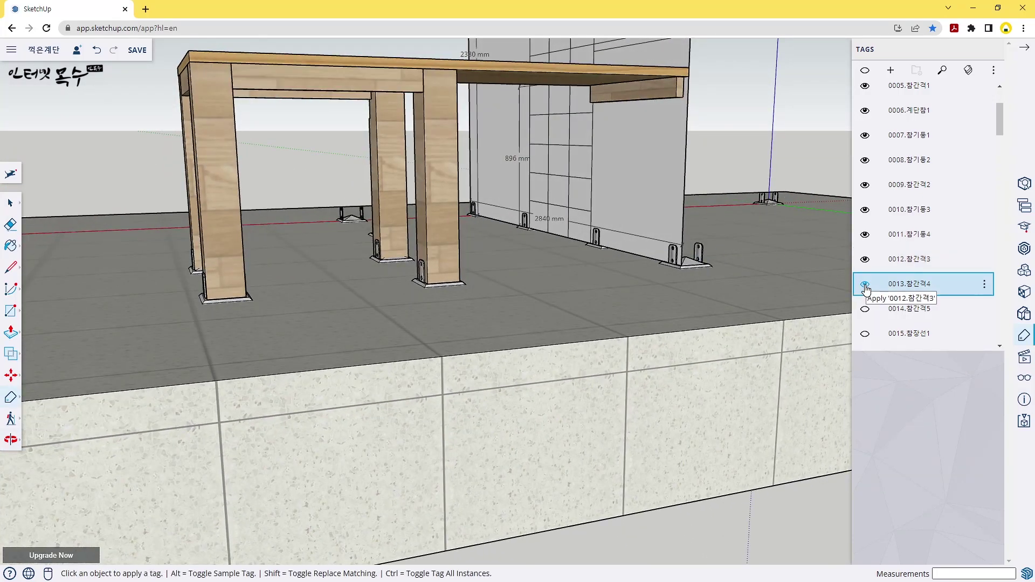
{"action": "mouse_move", "coordinate": [470, 166]}
{"action": "middle_mouse_down"}
{"action": "mouse_move", "coordinate": [380, 175]}
{"action": "mouse_move", "coordinate": [277, 153]}
{"action": "middle_mouse_up"}
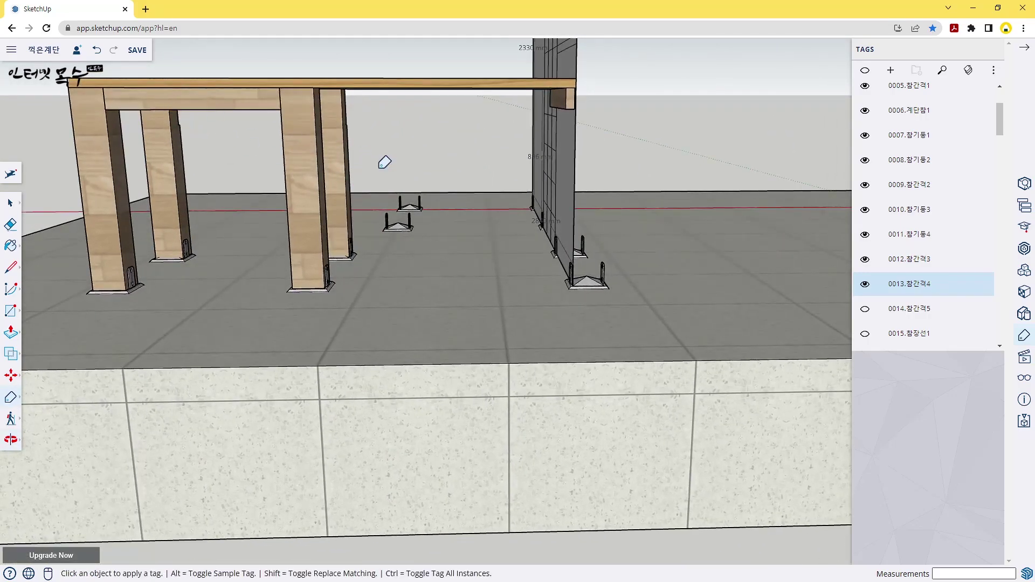
{"action": "mouse_move", "coordinate": [384, 162]}
{"action": "middle_mouse_down"}
{"action": "mouse_move", "coordinate": [603, 203]}
{"action": "mouse_move", "coordinate": [411, 208]}
{"action": "mouse_move", "coordinate": [803, 281]}
{"action": "mouse_move", "coordinate": [462, 145]}
{"action": "mouse_move", "coordinate": [370, 164]}
{"action": "mouse_move", "coordinate": [532, 170]}
{"action": "mouse_move", "coordinate": [358, 162]}
{"action": "mouse_move", "coordinate": [461, 111]}
{"action": "mouse_move", "coordinate": [357, 206]}
{"action": "mouse_move", "coordinate": [409, 196]}
{"action": "mouse_move", "coordinate": [422, 169]}
{"action": "middle_mouse_up"}
Show tags 0014 through 0019, adding the beams and joists beneath the landing deck.
{"action": "left_click", "coordinate": [864, 311]}
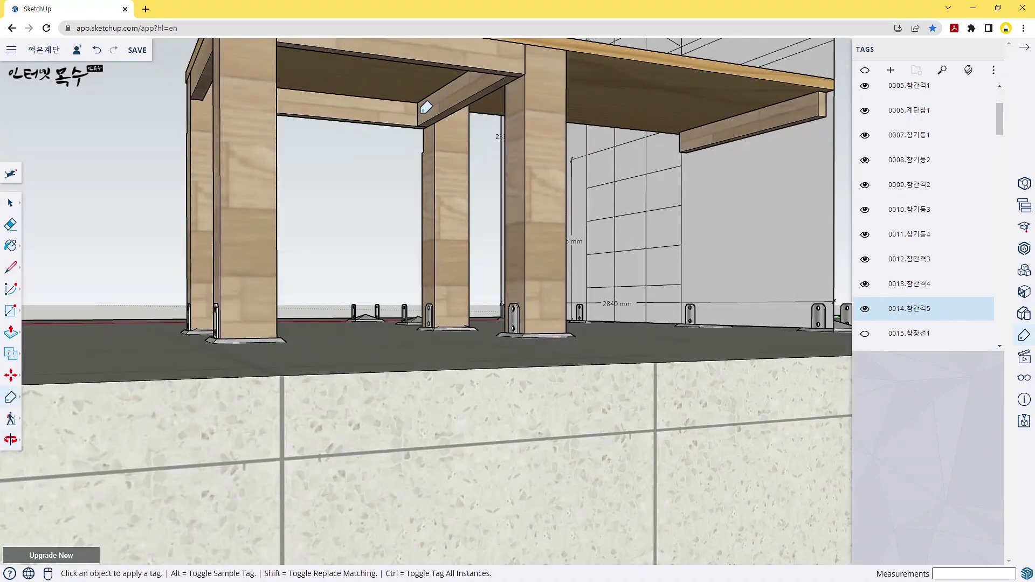
{"action": "mouse_move", "coordinate": [501, 103]}
{"action": "middle_mouse_down"}
{"action": "mouse_move", "coordinate": [492, 92]}
{"action": "mouse_move", "coordinate": [531, 122]}
{"action": "mouse_move", "coordinate": [587, 91]}
{"action": "middle_mouse_up"}
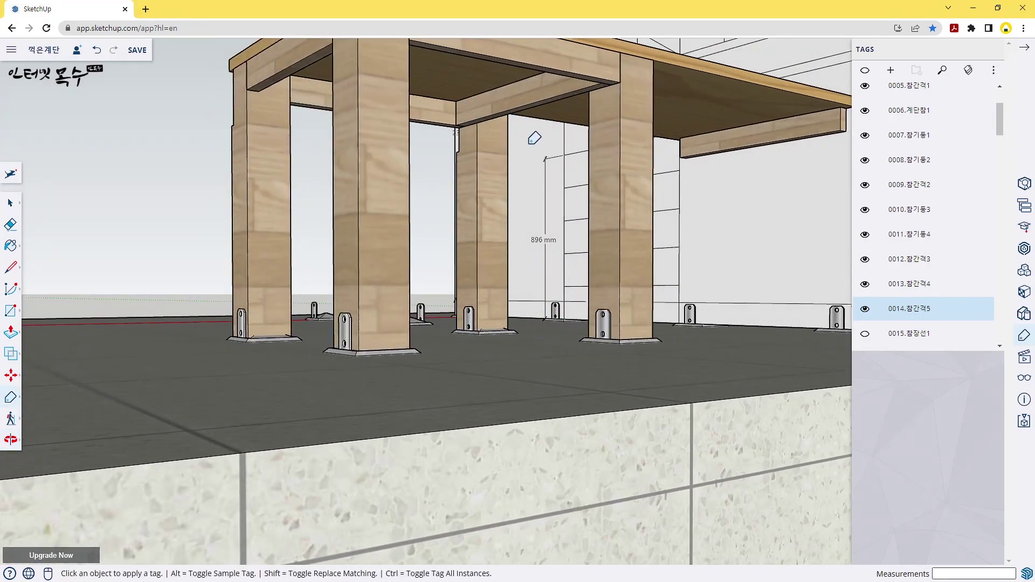
{"action": "mouse_move", "coordinate": [534, 138]}
{"action": "middle_mouse_down"}
{"action": "mouse_move", "coordinate": [496, 162]}
{"action": "mouse_move", "coordinate": [577, 85]}
{"action": "middle_mouse_up"}
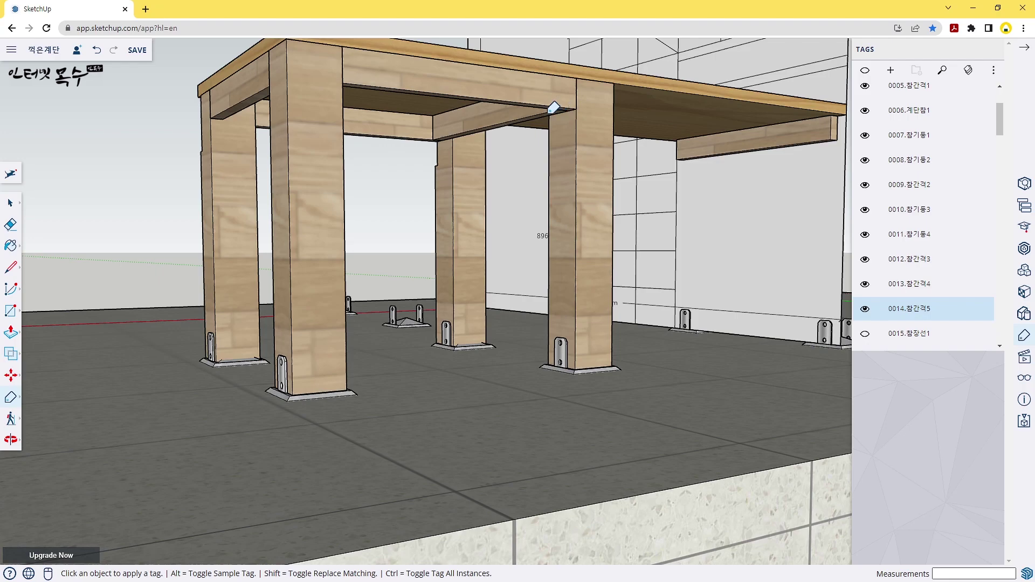
{"action": "scroll", "coordinate": [884, 269], "scroll_direction": "down", "scroll_amount": 1}
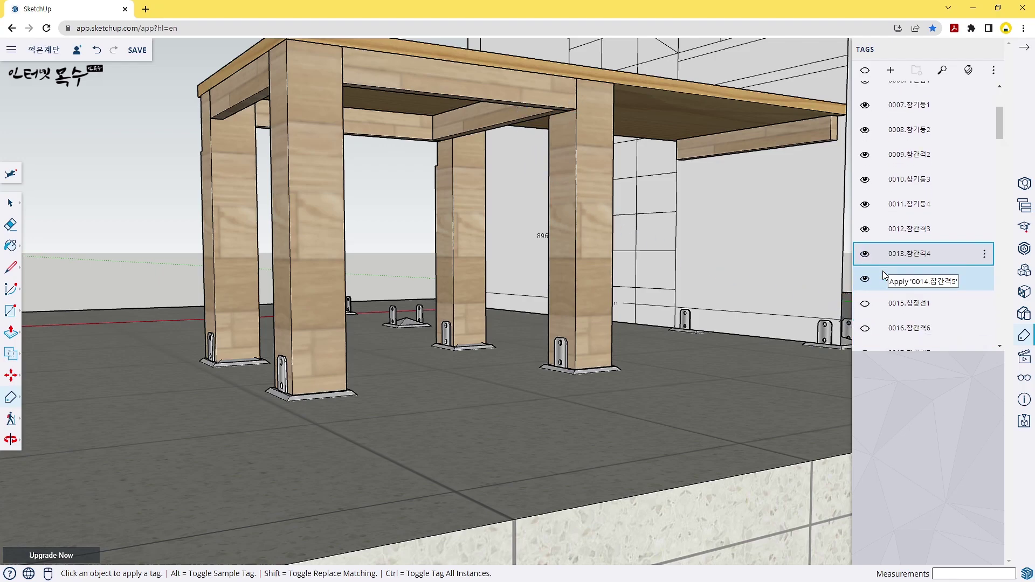
{"action": "scroll", "coordinate": [873, 227], "scroll_direction": "down", "scroll_amount": 2}
{"action": "left_click", "coordinate": [865, 174]}
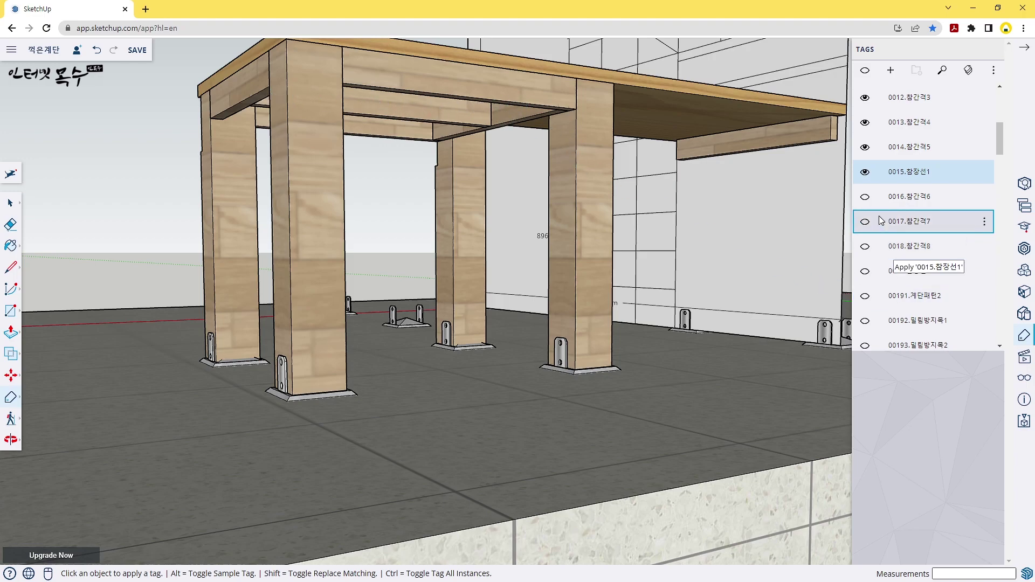
{"action": "left_click", "coordinate": [865, 197]}
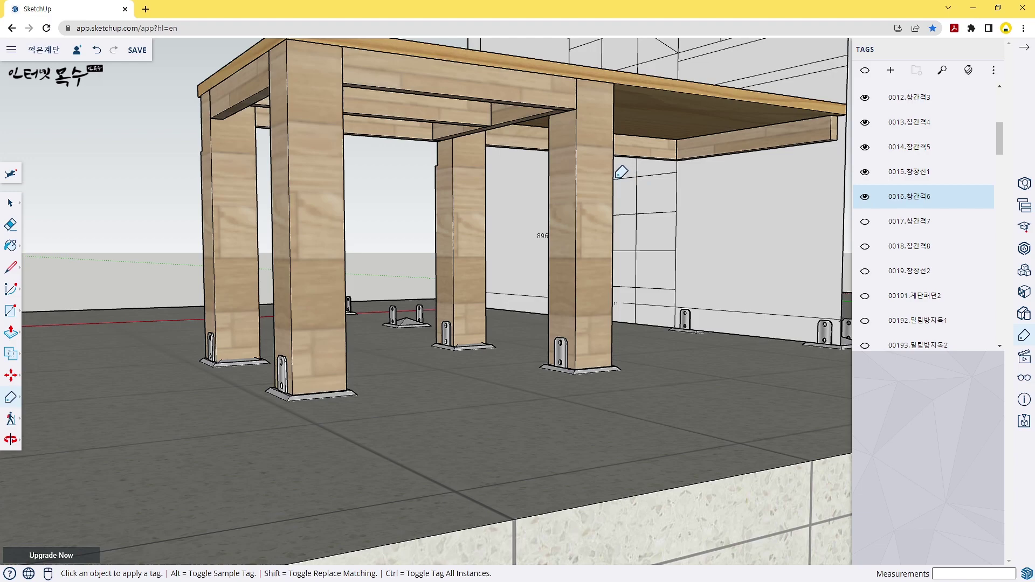
{"action": "left_click", "coordinate": [865, 221]}
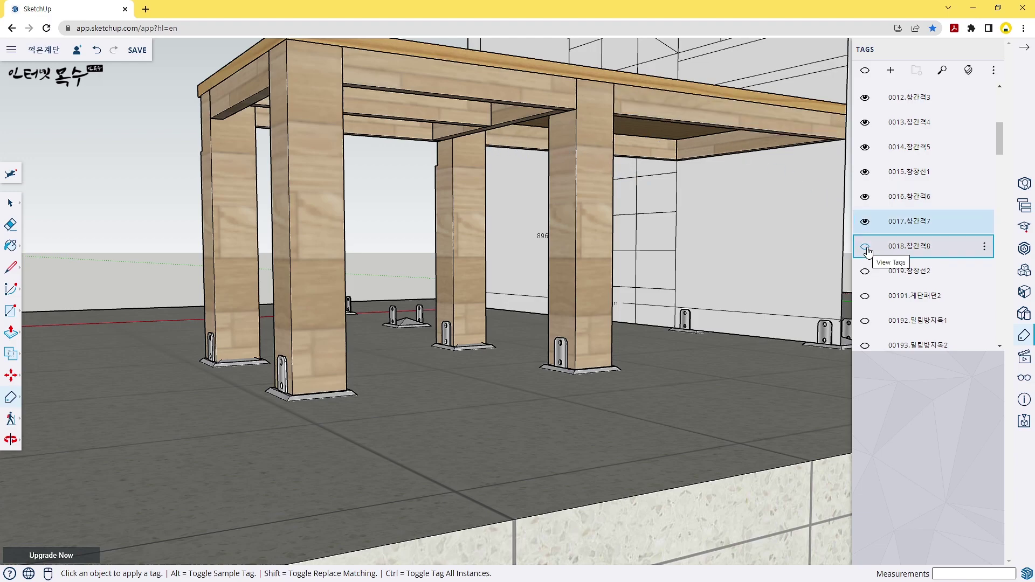
{"action": "left_click", "coordinate": [865, 247]}
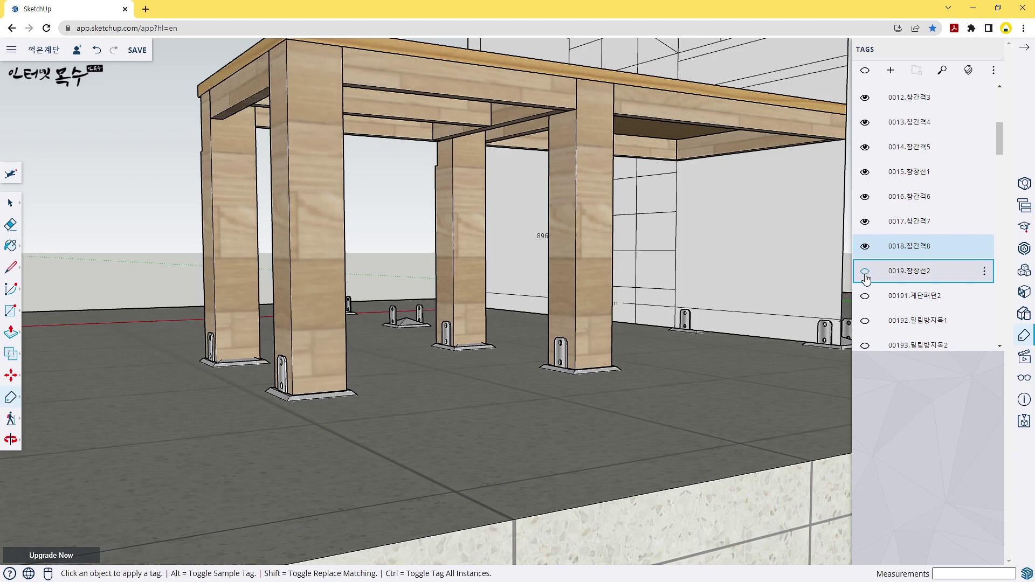
{"action": "left_click", "coordinate": [865, 271]}
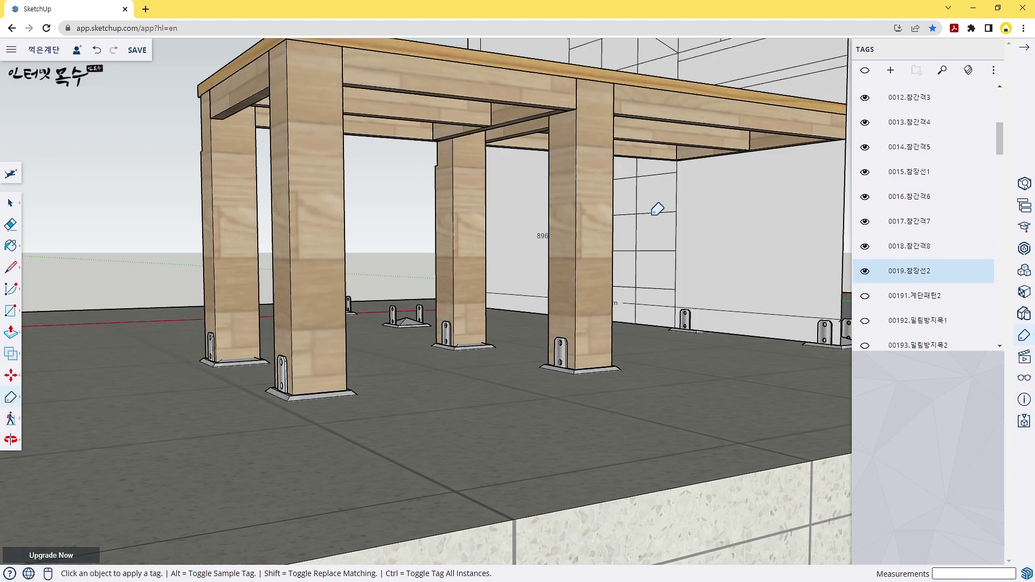
{"action": "left_click", "coordinate": [865, 296]}
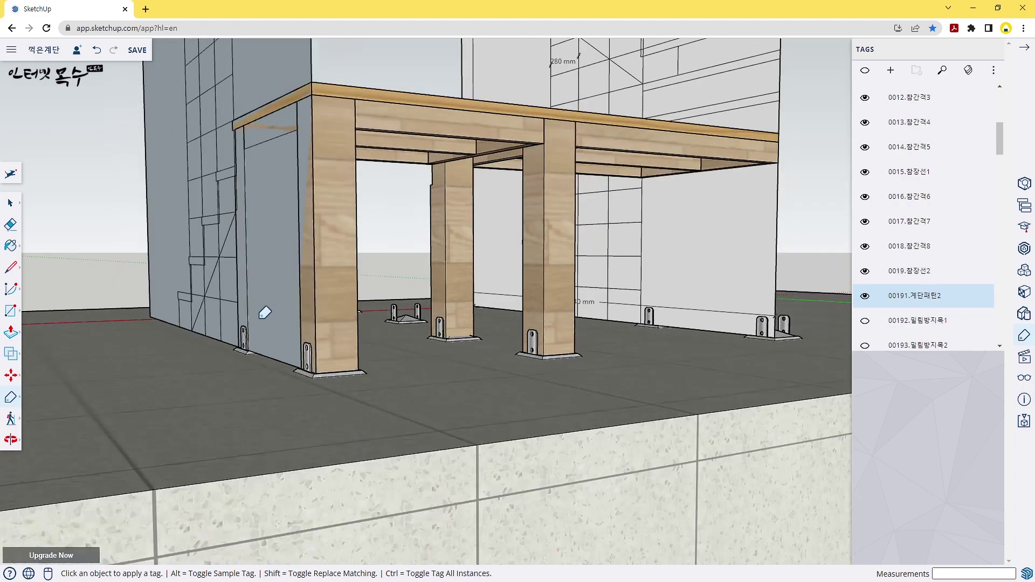
{"action": "middle_click_drag", "start_coordinate": [266, 307], "coordinate": [684, 314]}
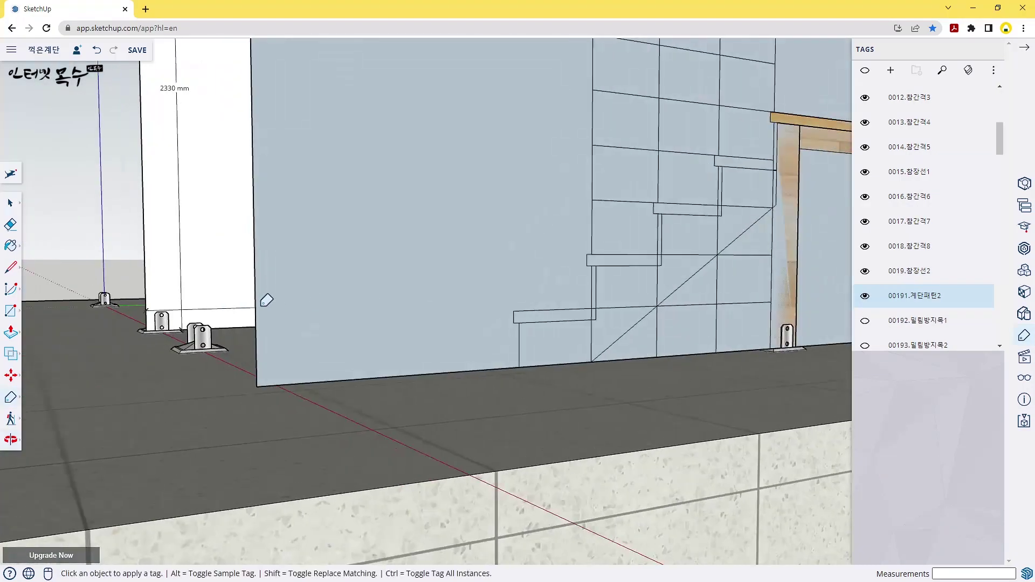
{"action": "mouse_move", "coordinate": [266, 299]}
{"action": "middle_mouse_down"}
{"action": "mouse_move", "coordinate": [633, 373]}
{"action": "mouse_move", "coordinate": [497, 296]}
{"action": "mouse_move", "coordinate": [398, 312]}
{"action": "mouse_move", "coordinate": [508, 334]}
{"action": "middle_mouse_up"}
{"action": "scroll", "coordinate": [539, 312], "scroll_direction": "down", "scroll_amount": 3}
{"action": "scroll", "coordinate": [538, 300], "scroll_direction": "down", "scroll_amount": 3}
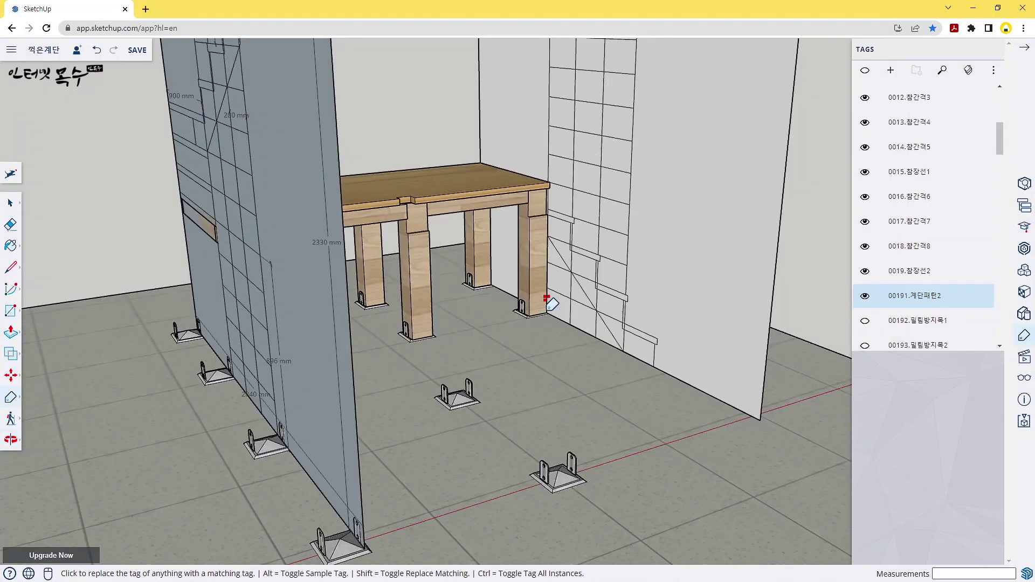
{"action": "scroll", "coordinate": [536, 301], "scroll_direction": "up", "scroll_amount": 3}
{"action": "middle_click_drag", "start_coordinate": [589, 229], "coordinate": [555, 293]}
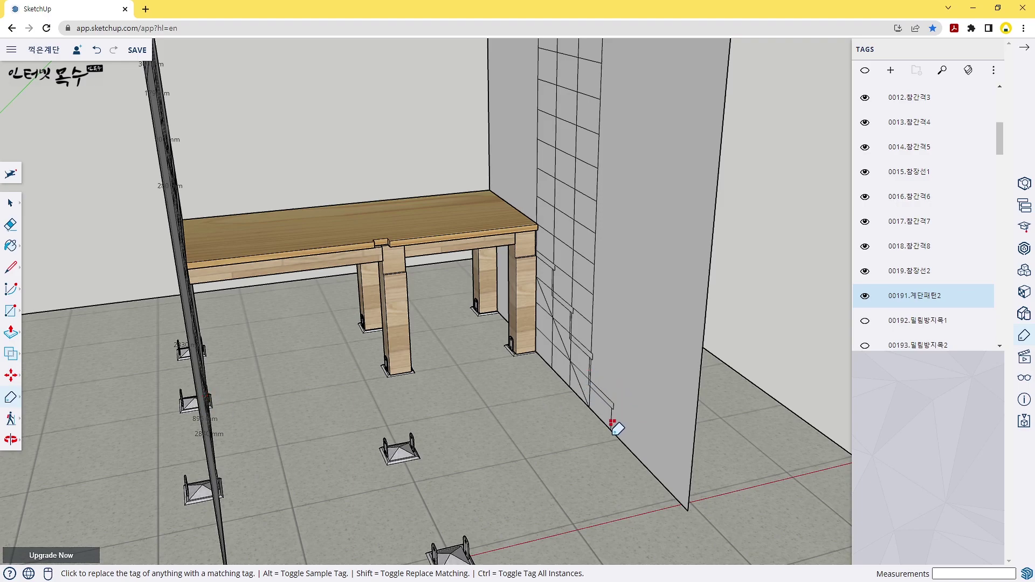
{"action": "scroll", "coordinate": [625, 426], "scroll_direction": "up", "scroll_amount": 3}
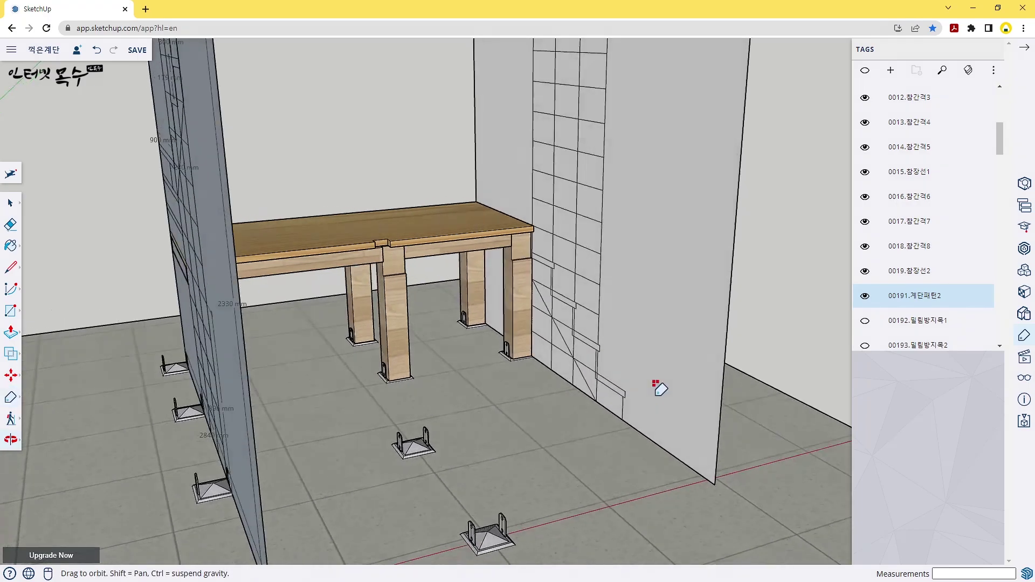
{"action": "scroll", "coordinate": [647, 389], "scroll_direction": "up", "scroll_amount": 3}
{"action": "scroll", "coordinate": [629, 387], "scroll_direction": "down", "scroll_amount": 3}
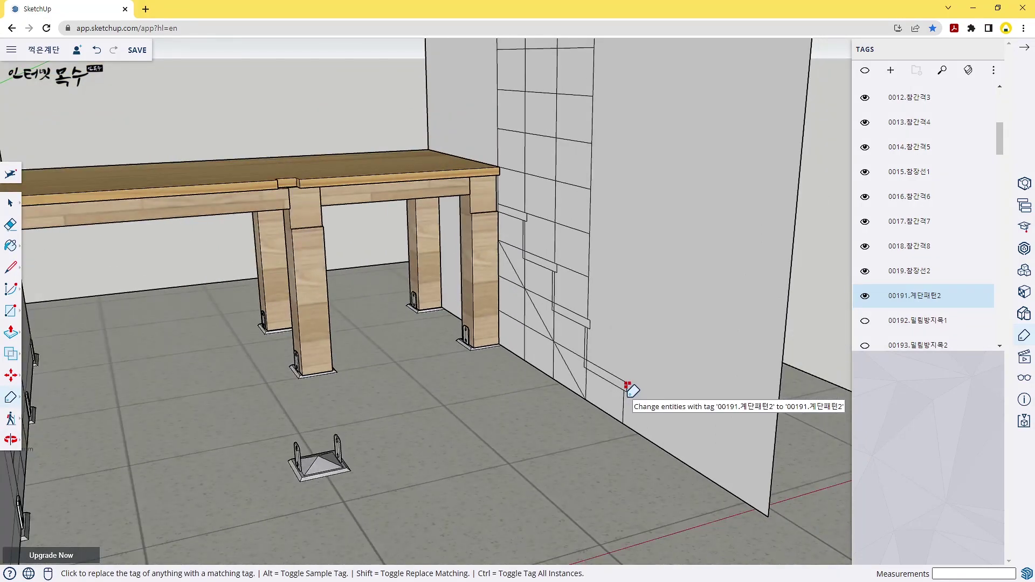
{"action": "scroll", "coordinate": [641, 378], "scroll_direction": "down", "scroll_amount": 2}
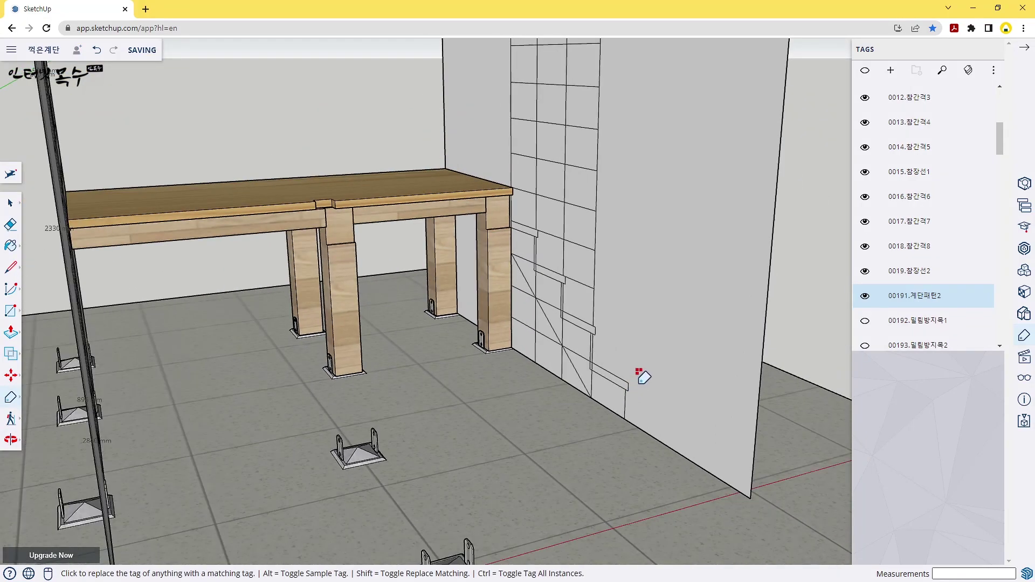
{"action": "scroll", "coordinate": [640, 374], "scroll_direction": "down", "scroll_amount": 3}
{"action": "middle_click_drag", "start_coordinate": [649, 353], "coordinate": [614, 403]}
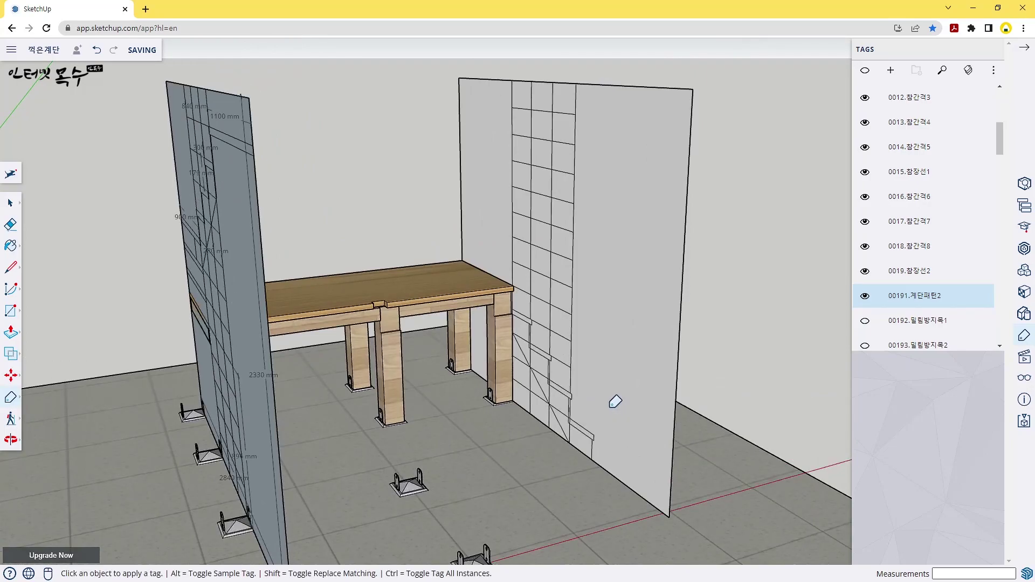
Turn on tags 00192–00197: the crossbeam, a board, three stringers and the first white riser.
{"action": "left_click", "coordinate": [864, 323]}
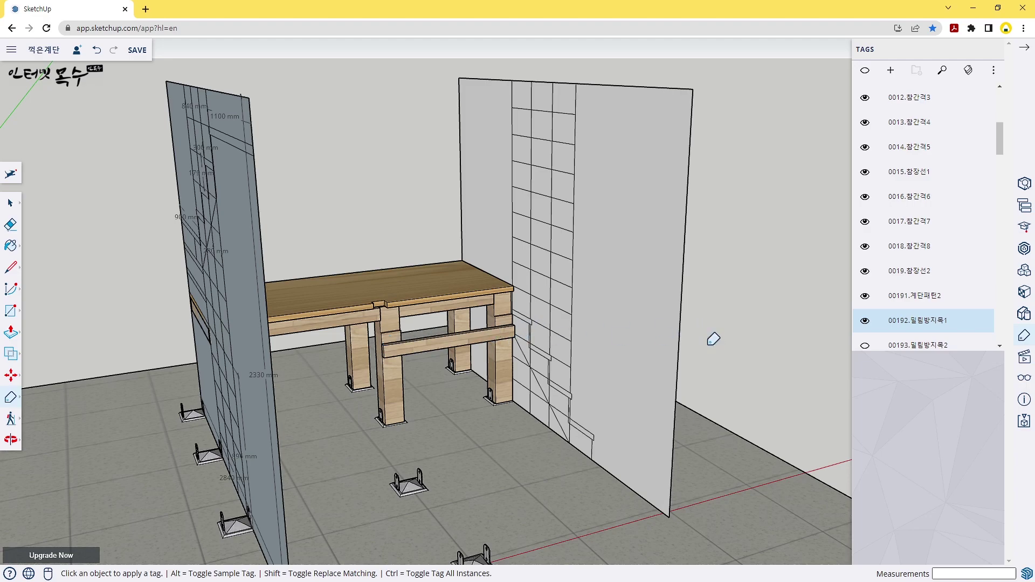
{"action": "scroll", "coordinate": [871, 302], "scroll_direction": "down", "scroll_amount": 2}
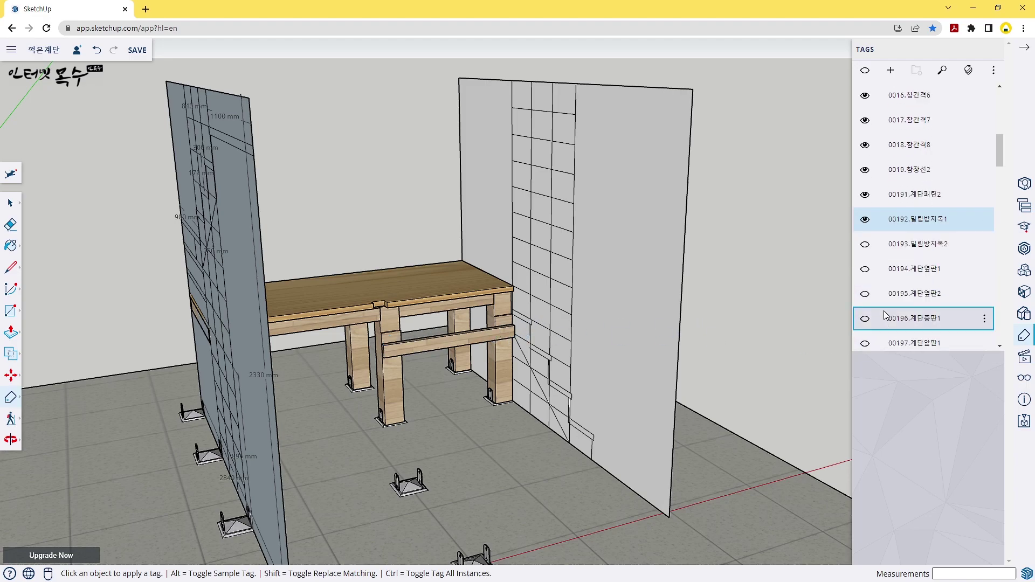
{"action": "left_click", "coordinate": [864, 239]}
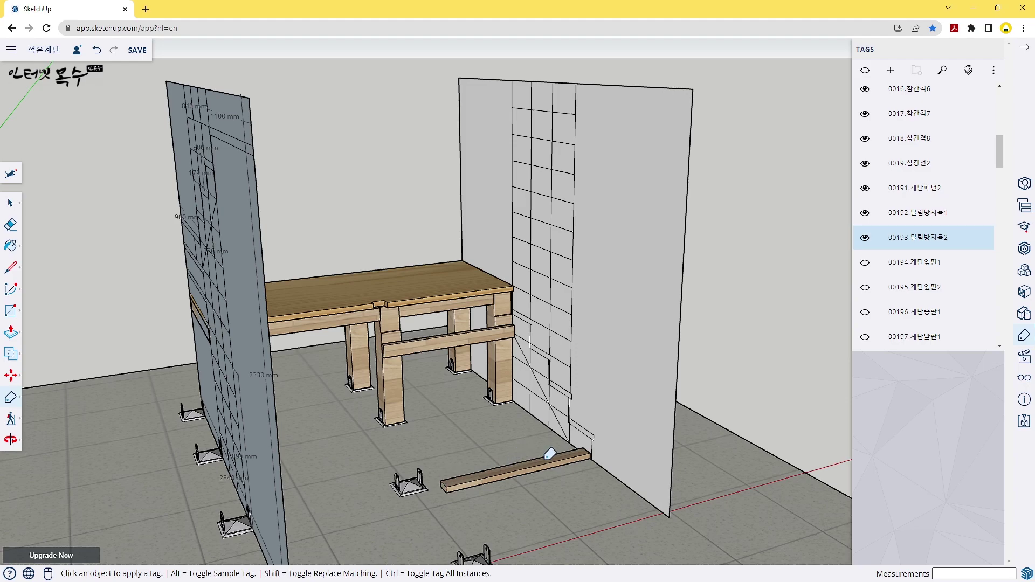
{"action": "left_click", "coordinate": [865, 264]}
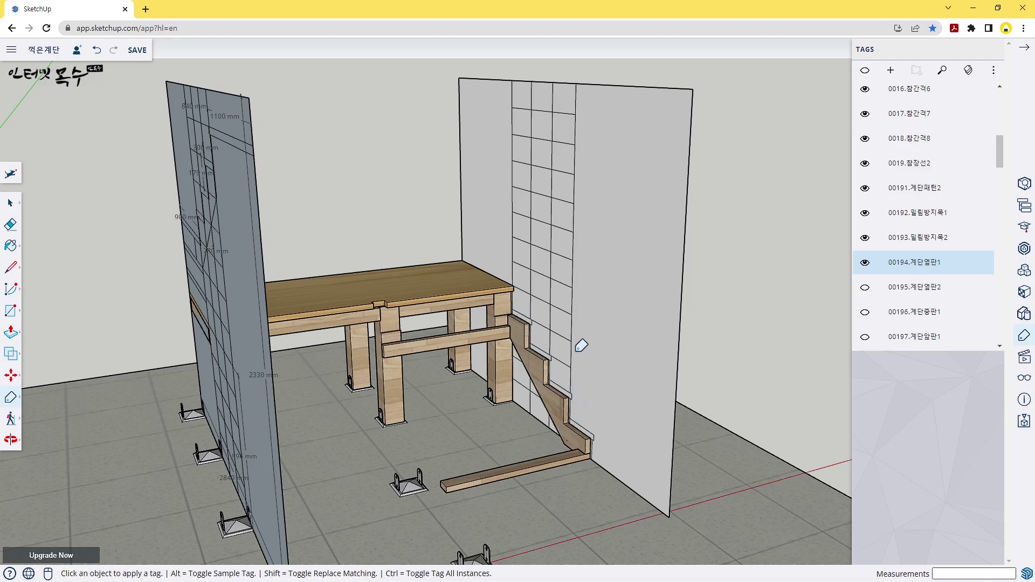
{"action": "left_click", "coordinate": [865, 287]}
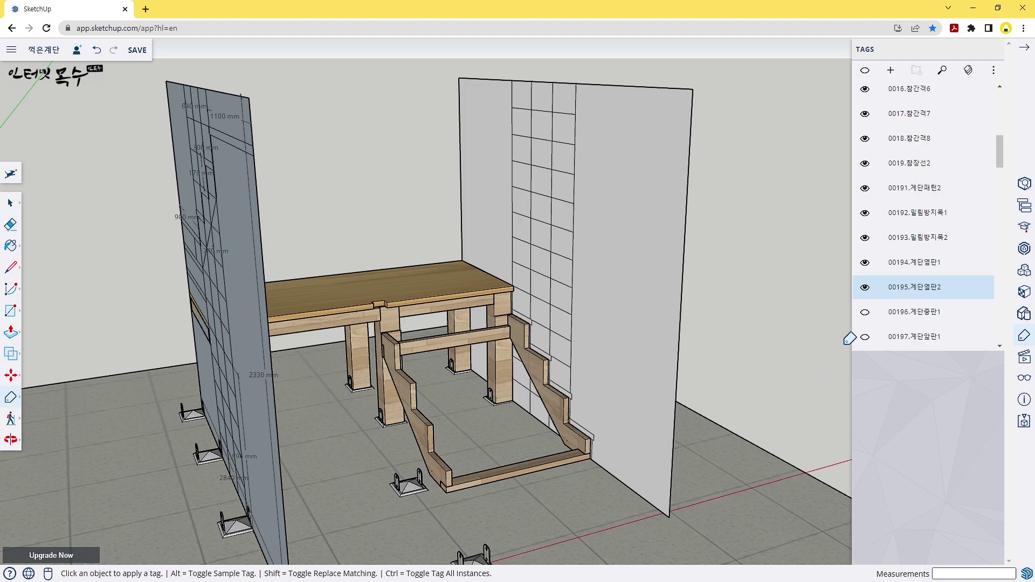
{"action": "left_click", "coordinate": [865, 312]}
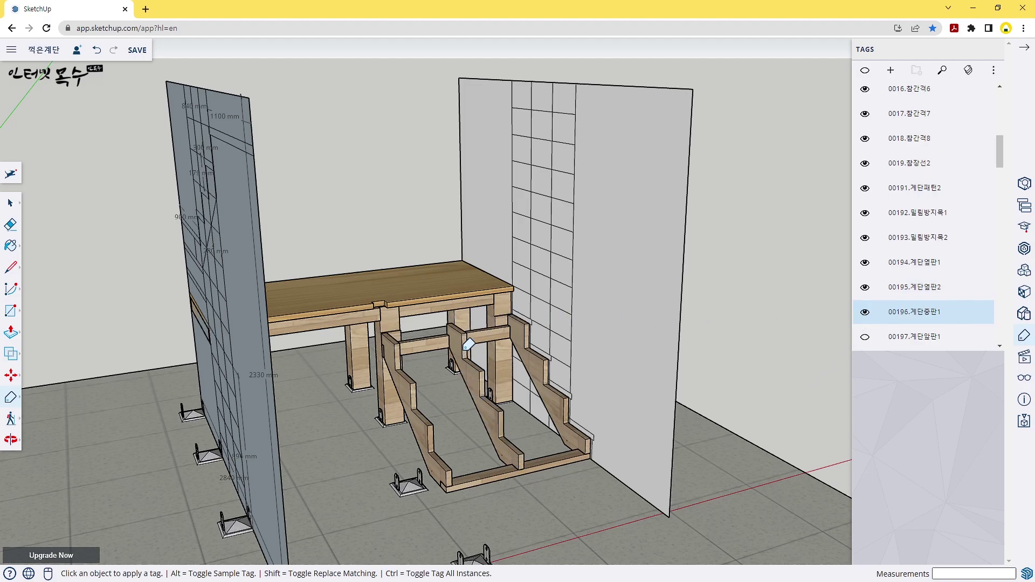
{"action": "left_click", "coordinate": [476, 477]}
{"action": "mouse_move", "coordinate": [922, 336]}
{"action": "left_click", "coordinate": [865, 338]}
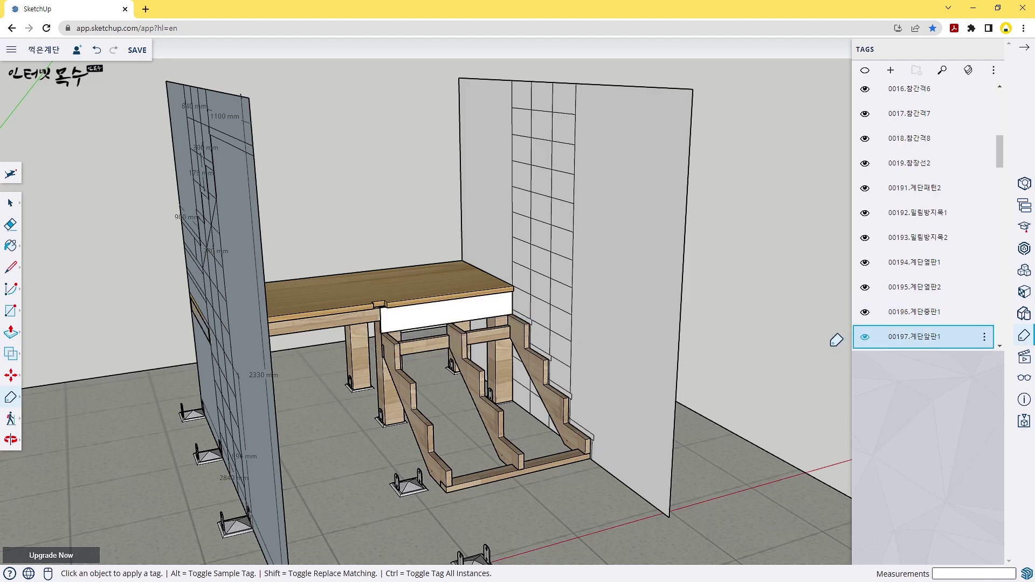
{"action": "scroll", "coordinate": [924, 310], "scroll_direction": "down", "scroll_amount": 2}
Show the remaining four white riser boards of the lower flight.
{"action": "scroll", "coordinate": [927, 311], "scroll_direction": "down", "scroll_amount": 1}
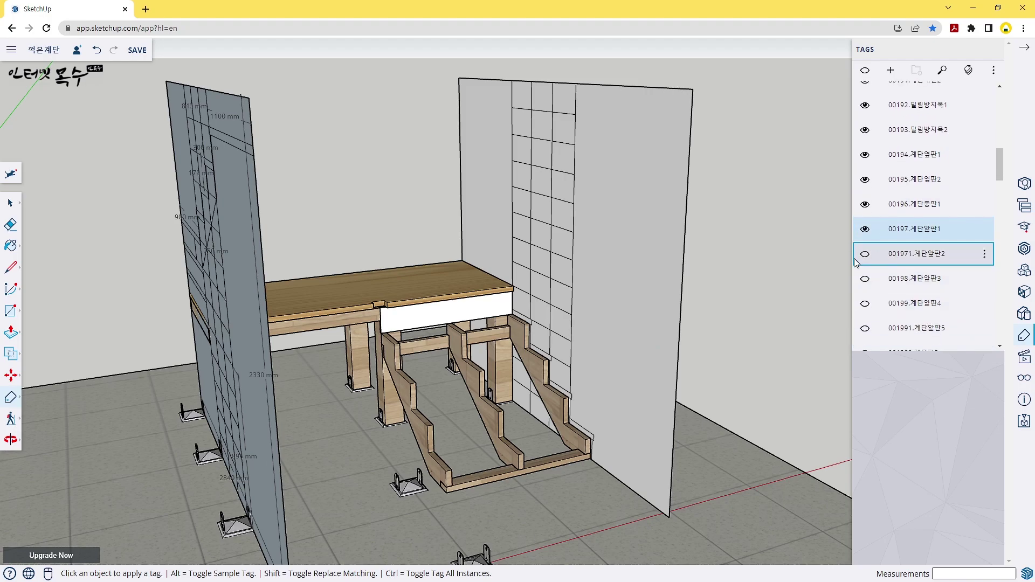
{"action": "left_click", "coordinate": [864, 258]}
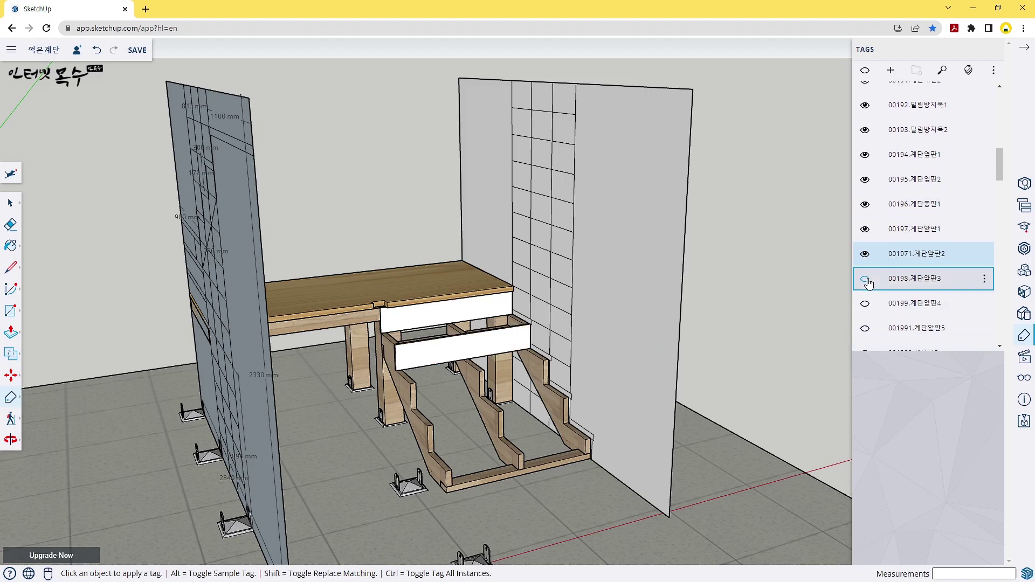
{"action": "left_click", "coordinate": [866, 279]}
{"action": "left_click", "coordinate": [865, 303]}
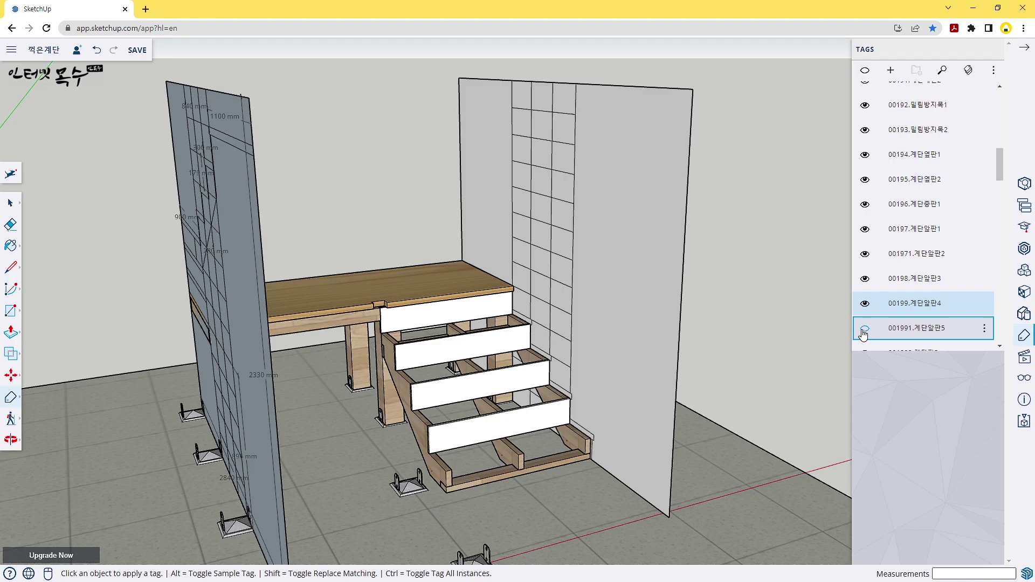
{"action": "left_click", "coordinate": [864, 329]}
Show the four wooden treads from the bottom step to the top one.
{"action": "scroll", "coordinate": [872, 280], "scroll_direction": "down", "scroll_amount": 2}
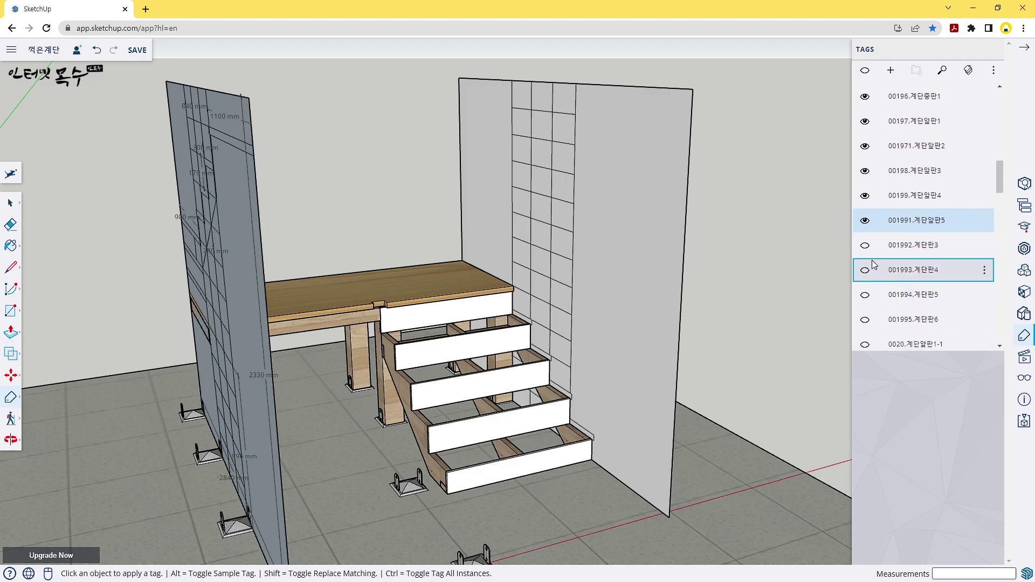
{"action": "left_click", "coordinate": [864, 246]}
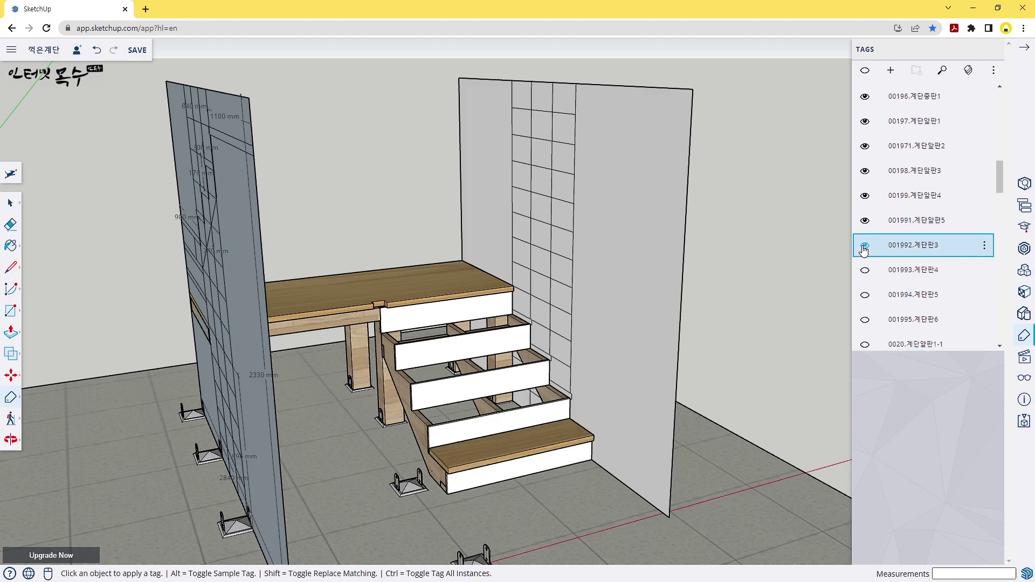
{"action": "left_click", "coordinate": [865, 271]}
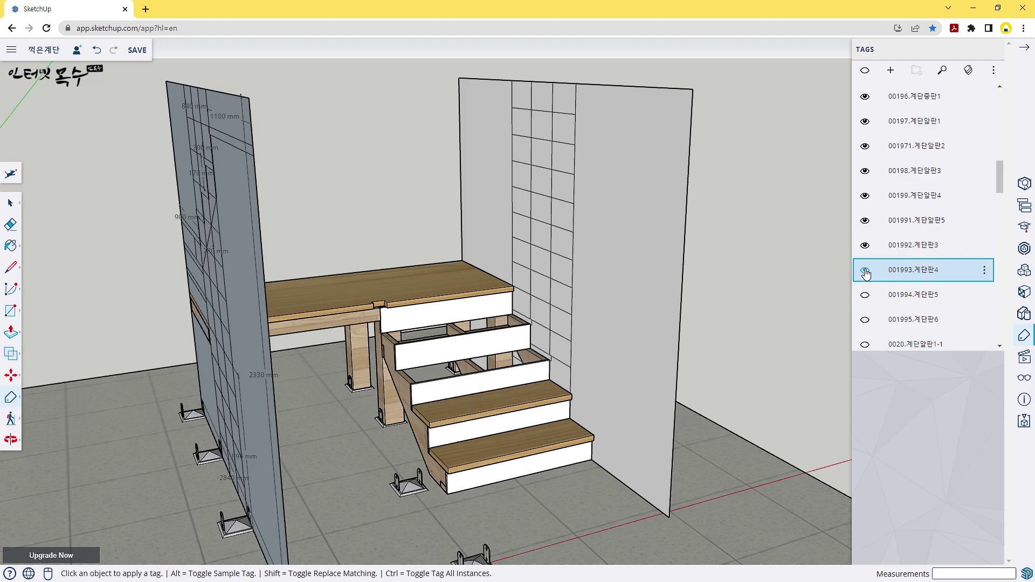
{"action": "left_click", "coordinate": [865, 295]}
{"action": "left_click", "coordinate": [864, 320]}
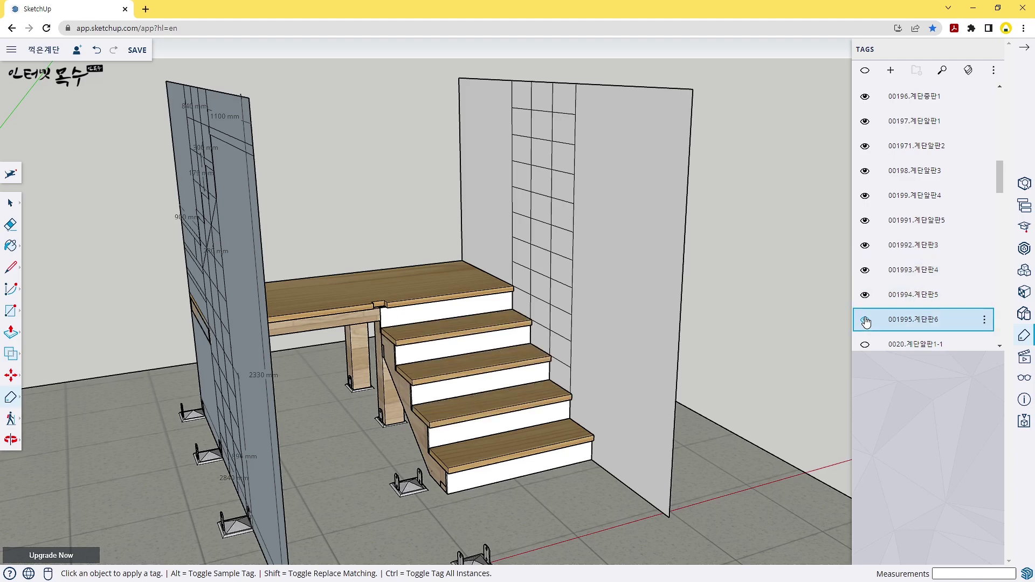
{"action": "scroll", "coordinate": [869, 311], "scroll_direction": "down", "scroll_amount": 1}
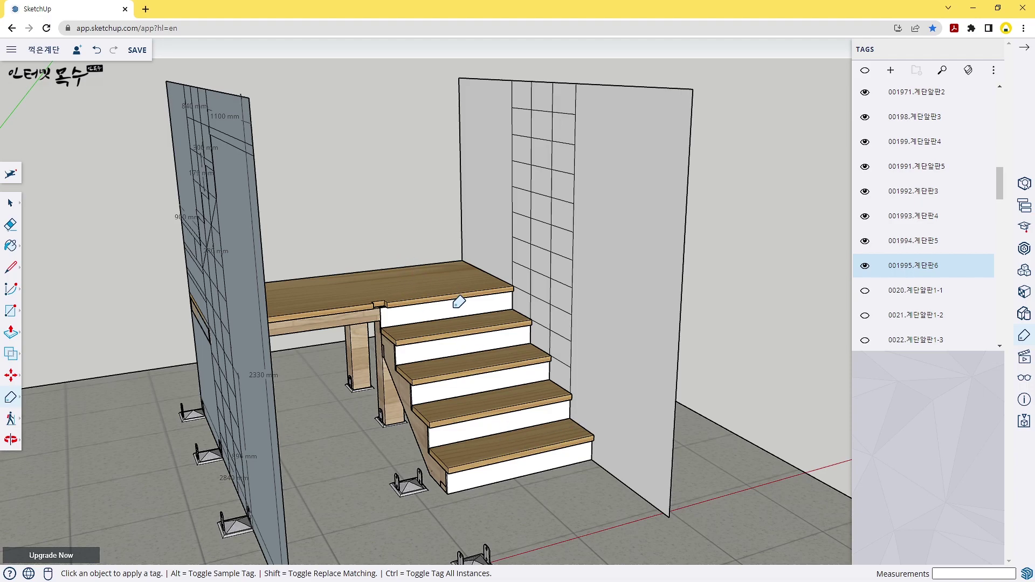
Select the wall panel in front of the stairs and delete it.
{"action": "mouse_move", "coordinate": [665, 388]}
{"action": "middle_mouse_down"}
{"action": "mouse_move", "coordinate": [345, 414]}
{"action": "mouse_move", "coordinate": [370, 415]}
{"action": "middle_mouse_up"}
{"action": "key", "text": "space"}
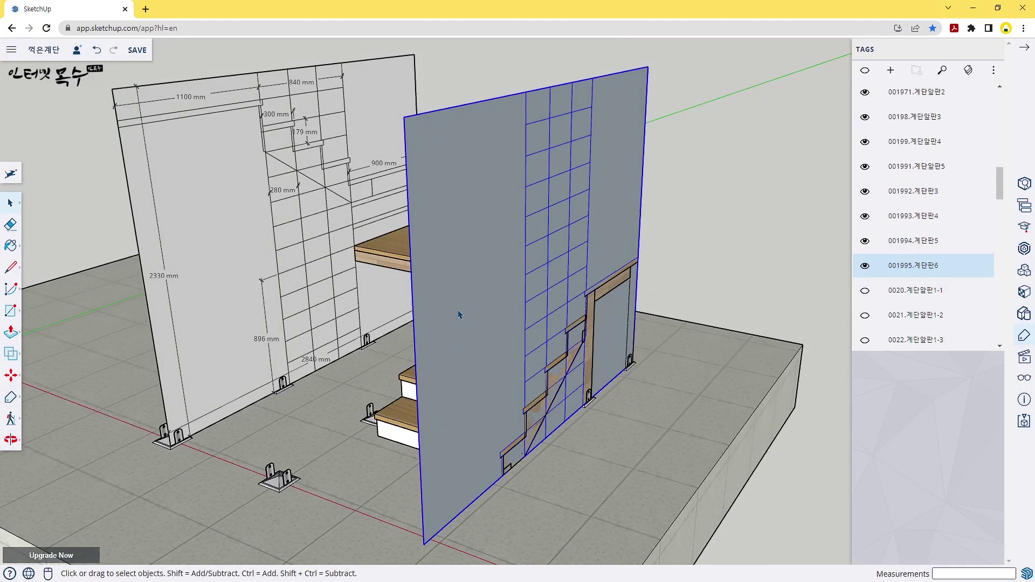
{"action": "key", "text": "Delete"}
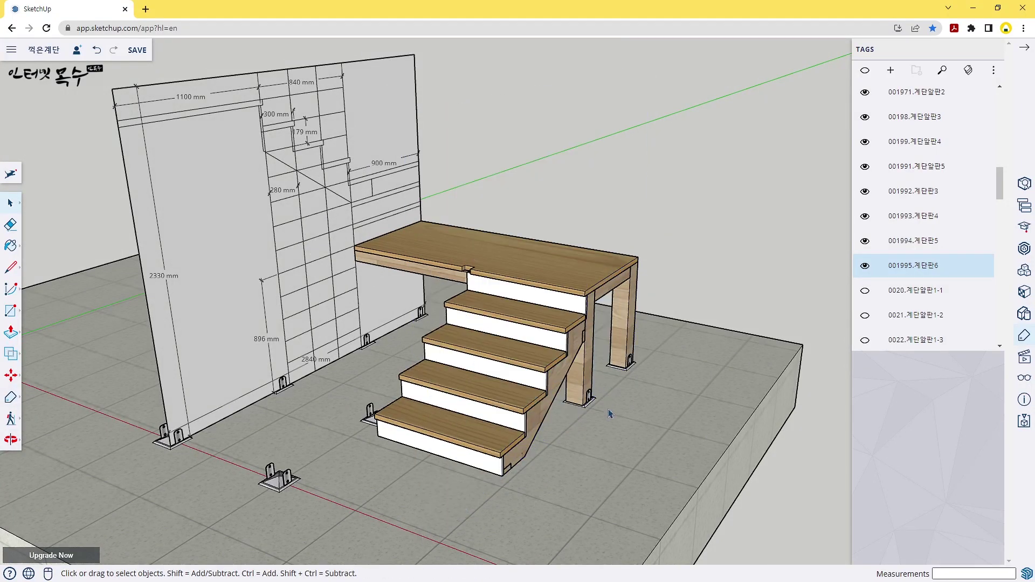
{"action": "mouse_move", "coordinate": [609, 413]}
{"action": "middle_mouse_down"}
{"action": "mouse_move", "coordinate": [492, 416]}
{"action": "mouse_move", "coordinate": [519, 294]}
{"action": "mouse_move", "coordinate": [539, 345]}
{"action": "middle_mouse_up"}
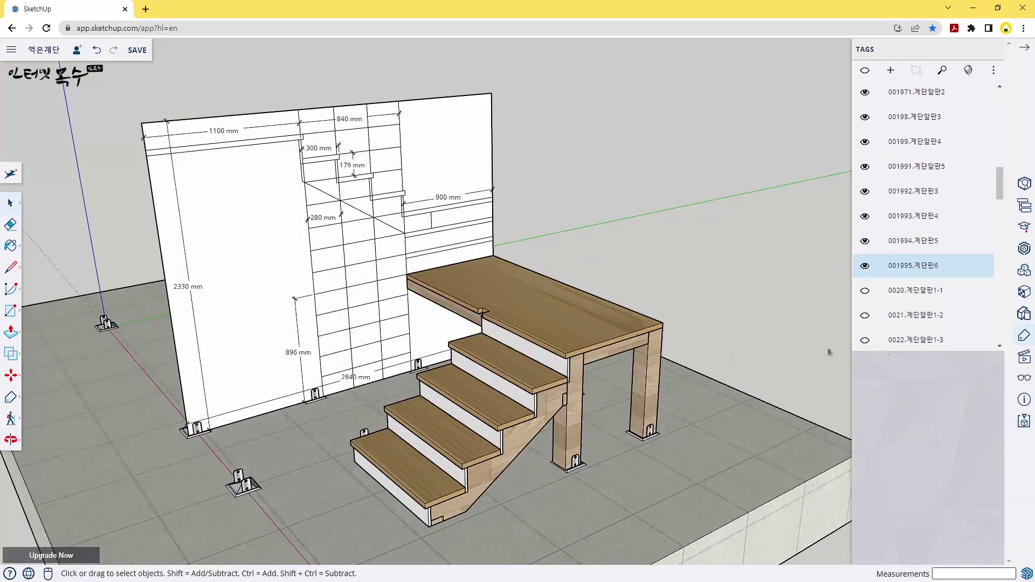
Turn on tag 0020.계단알판1-1 and the next side, back and white landing boards.
{"action": "left_click", "coordinate": [872, 300]}
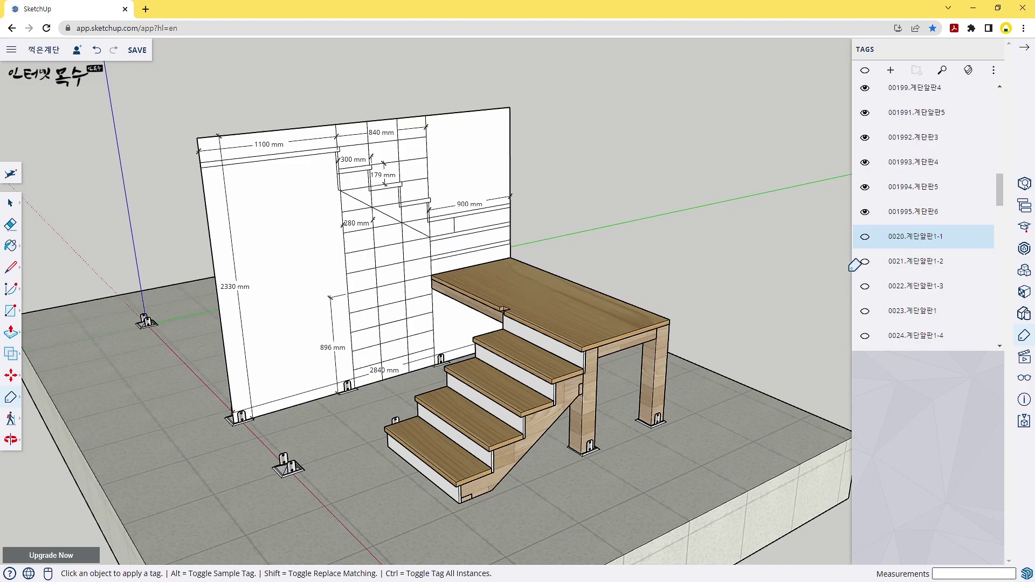
{"action": "left_click", "coordinate": [864, 237]}
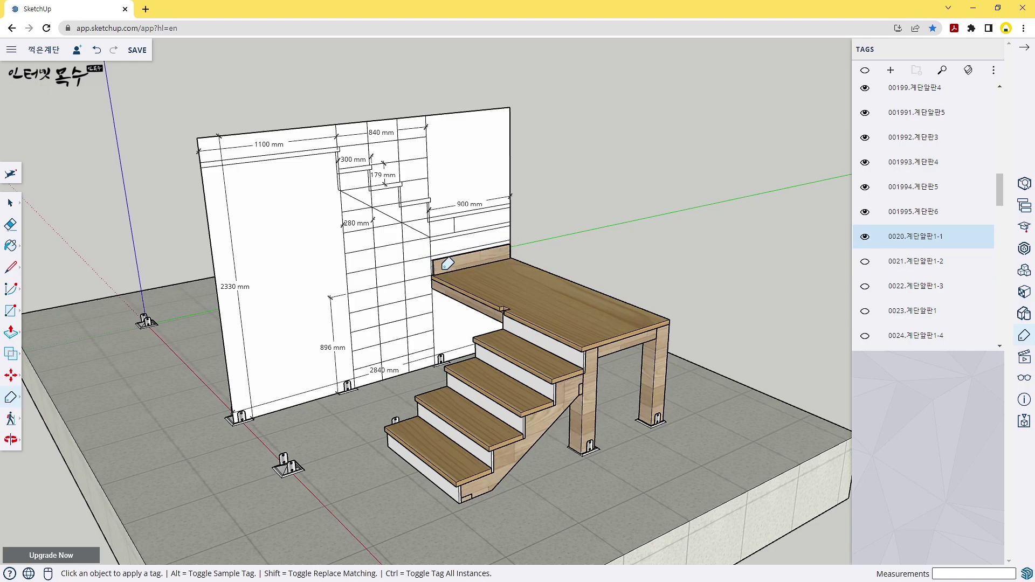
{"action": "left_click", "coordinate": [865, 262]}
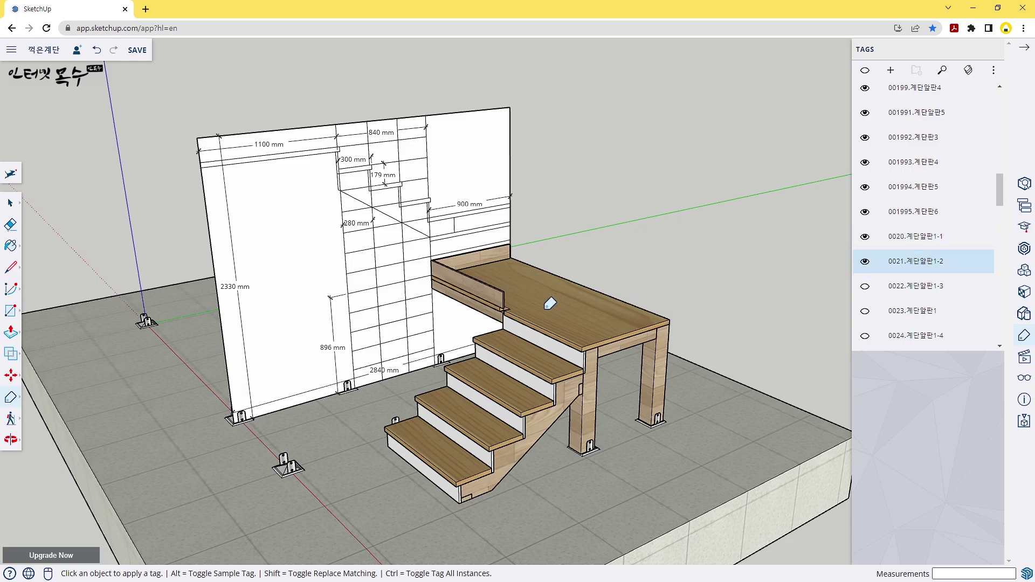
{"action": "left_click", "coordinate": [865, 288]}
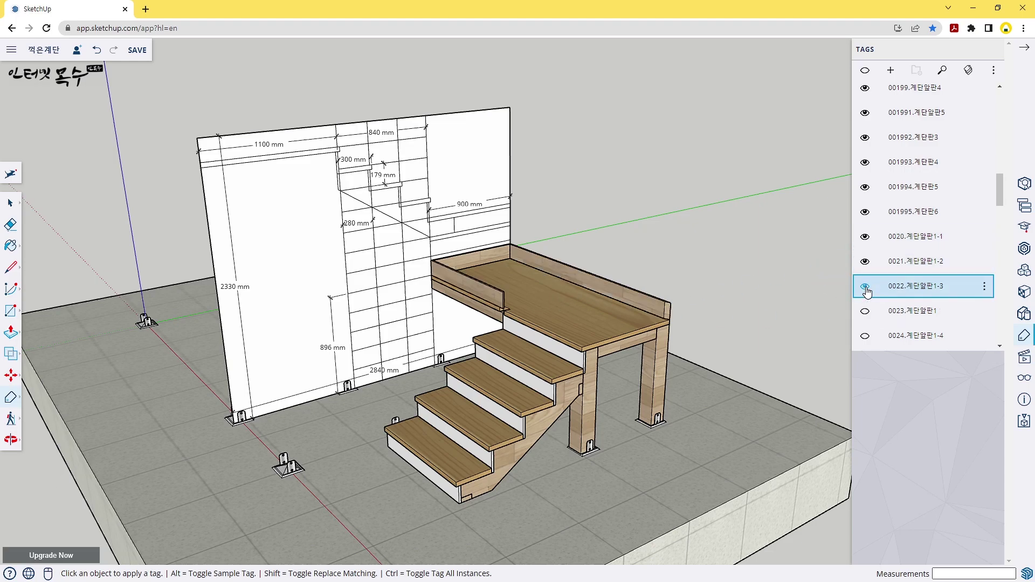
{"action": "left_click", "coordinate": [864, 310]}
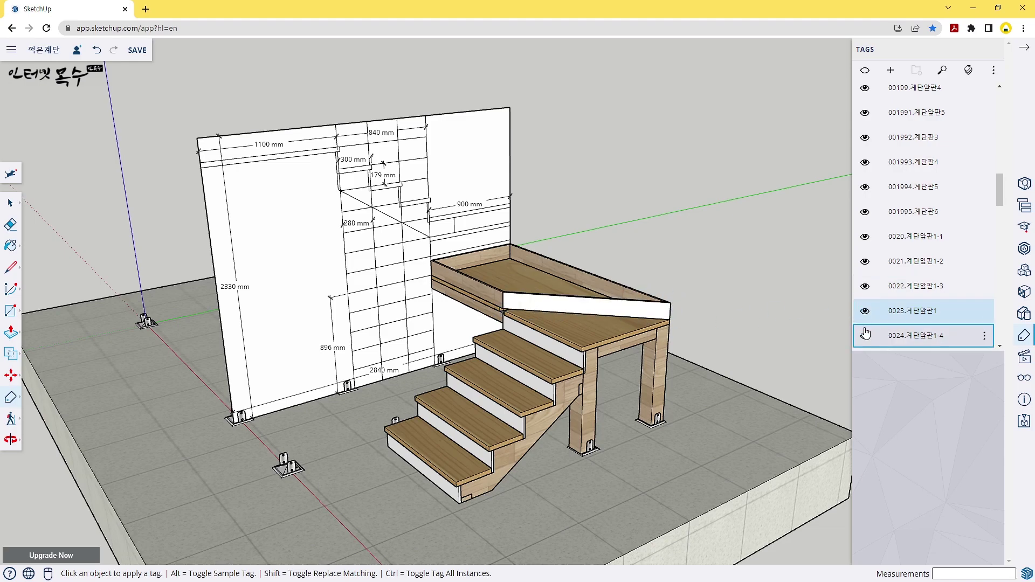
{"action": "scroll", "coordinate": [881, 318], "scroll_direction": "down", "scroll_amount": 1}
{"action": "scroll", "coordinate": [882, 318], "scroll_direction": "down", "scroll_amount": 3}
Show the remaining landing boards and the wooden landing top, tag 0027.계단판1.
{"action": "left_click", "coordinate": [865, 228]}
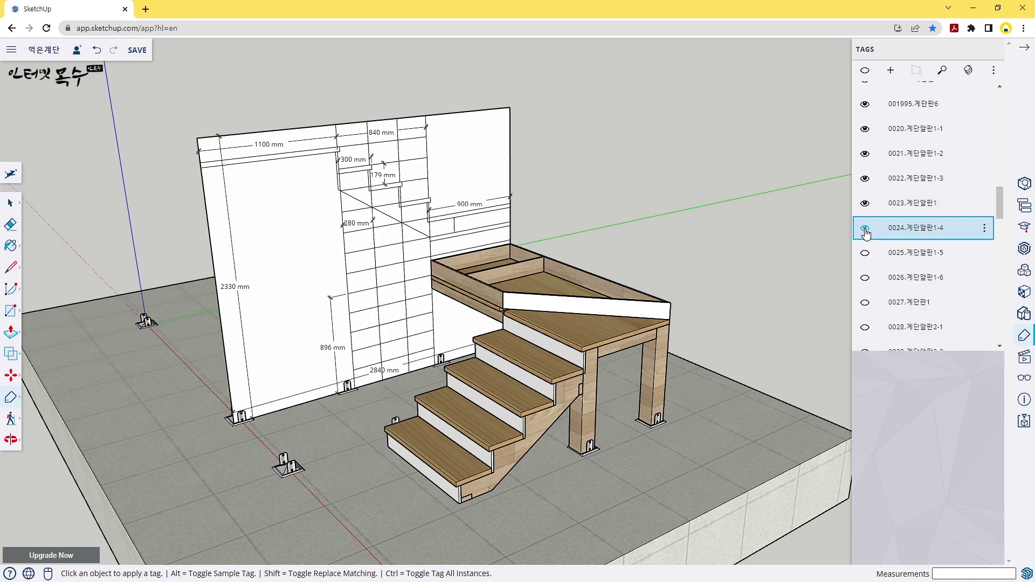
{"action": "left_click", "coordinate": [864, 254]}
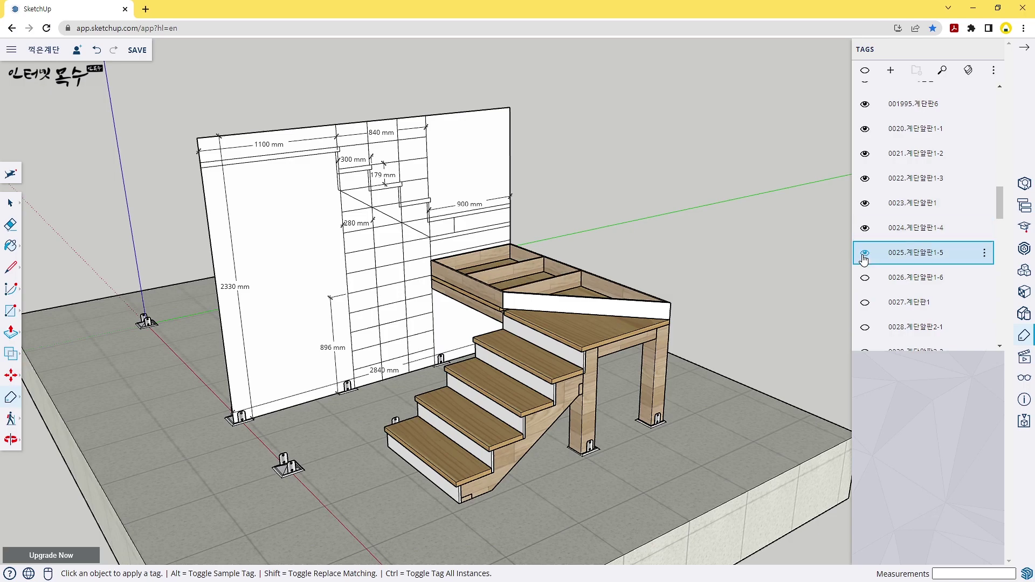
{"action": "left_click", "coordinate": [864, 278]}
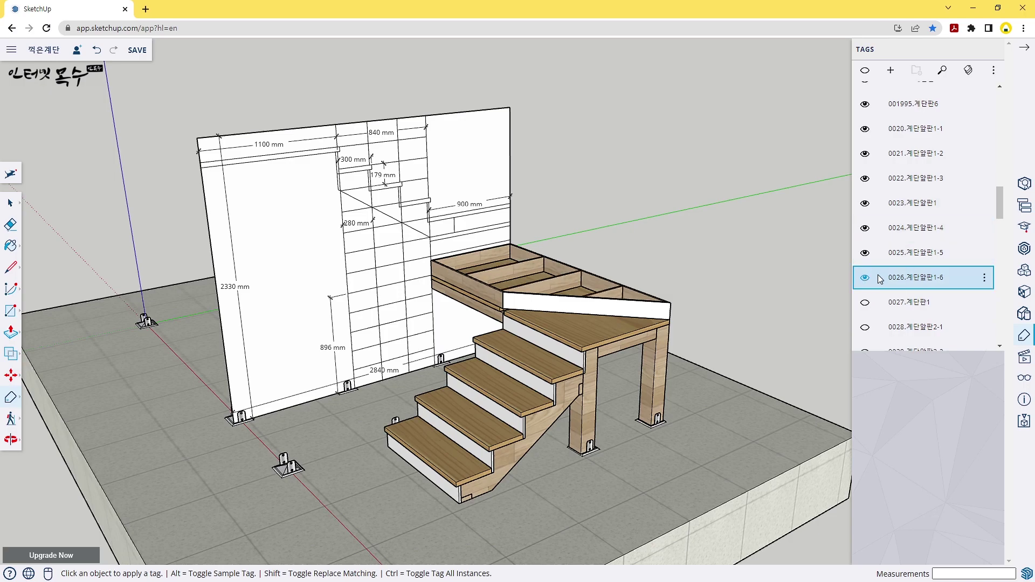
{"action": "scroll", "coordinate": [878, 276], "scroll_direction": "down", "scroll_amount": 2}
{"action": "scroll", "coordinate": [873, 243], "scroll_direction": "down", "scroll_amount": 2}
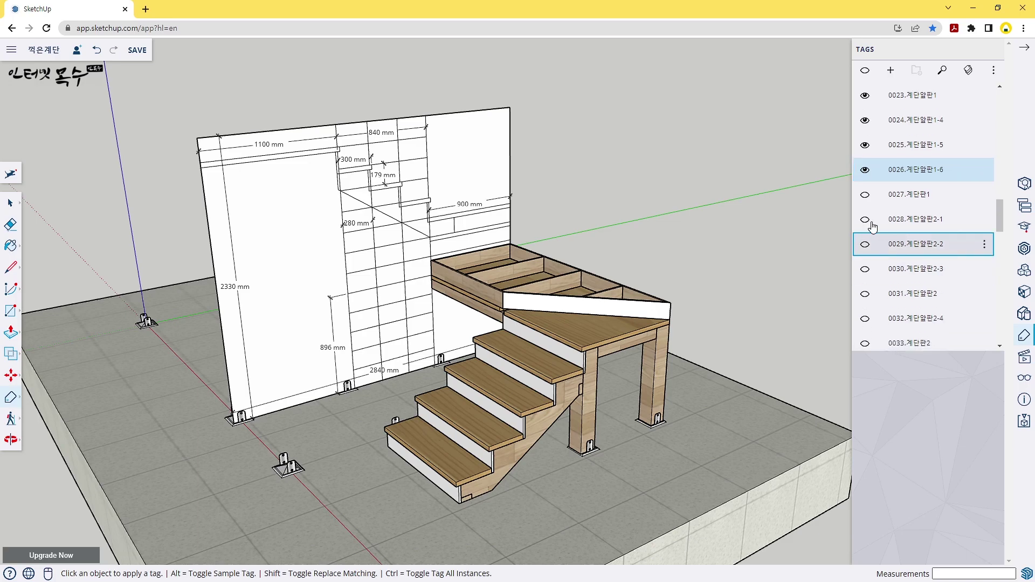
{"action": "left_click", "coordinate": [865, 196]}
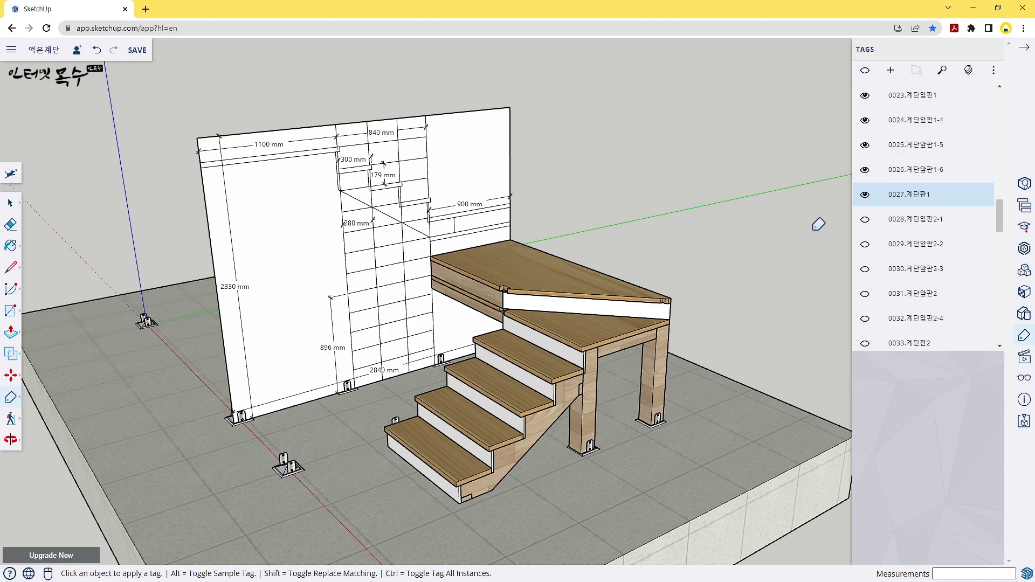
Show tags 0028–0033 for the upper step box boards and wooden top, then select tag 0048.
{"action": "mouse_move", "coordinate": [921, 219]}
{"action": "left_click", "coordinate": [864, 221]}
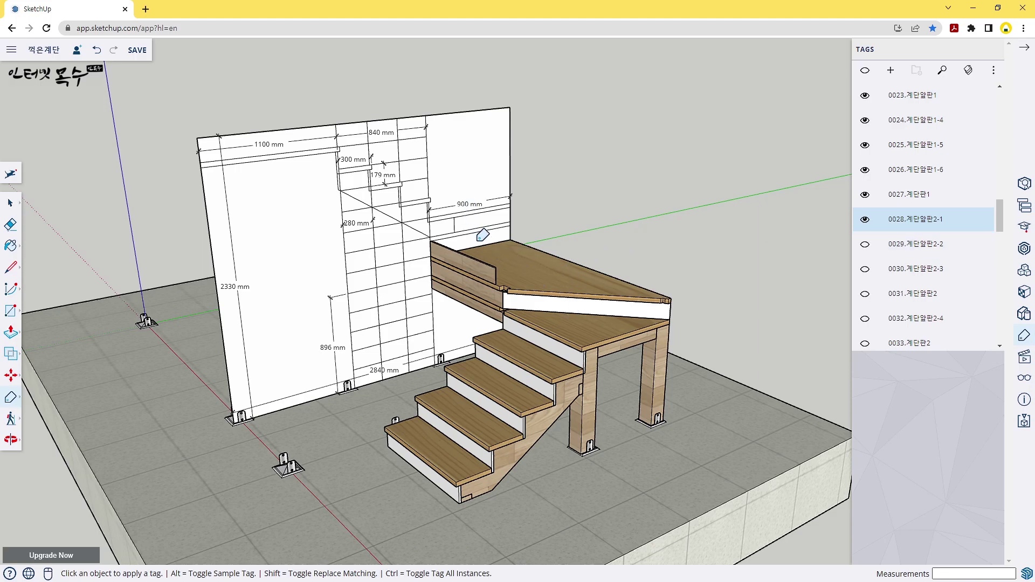
{"action": "left_click", "coordinate": [865, 245]}
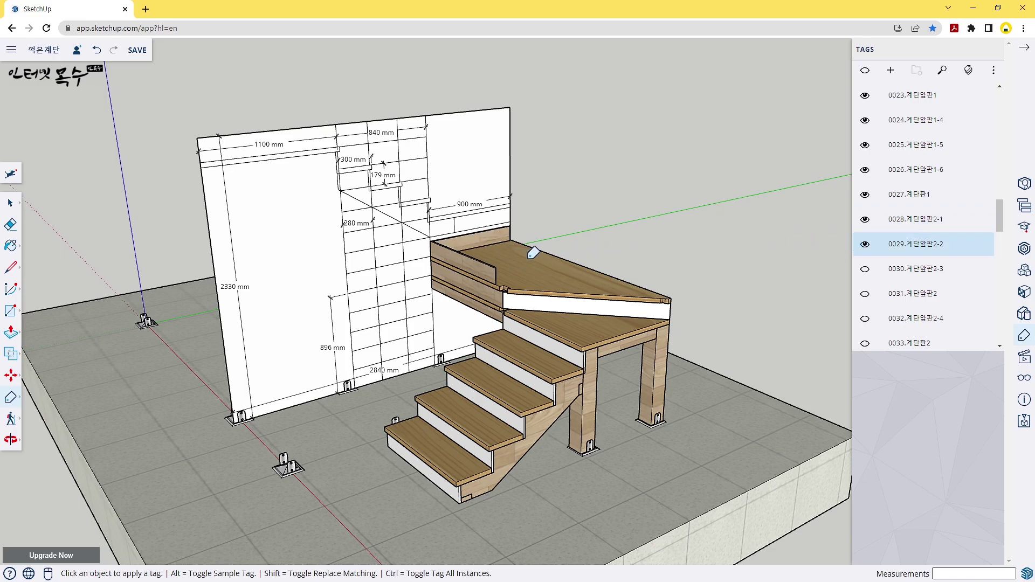
{"action": "left_click", "coordinate": [864, 270]}
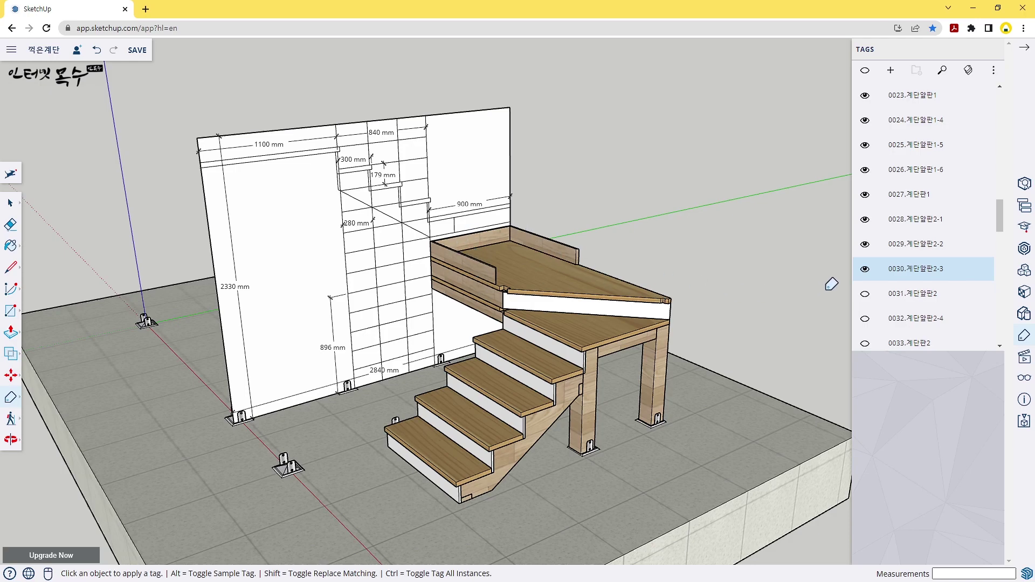
{"action": "mouse_move", "coordinate": [921, 293]}
{"action": "left_click", "coordinate": [865, 295]}
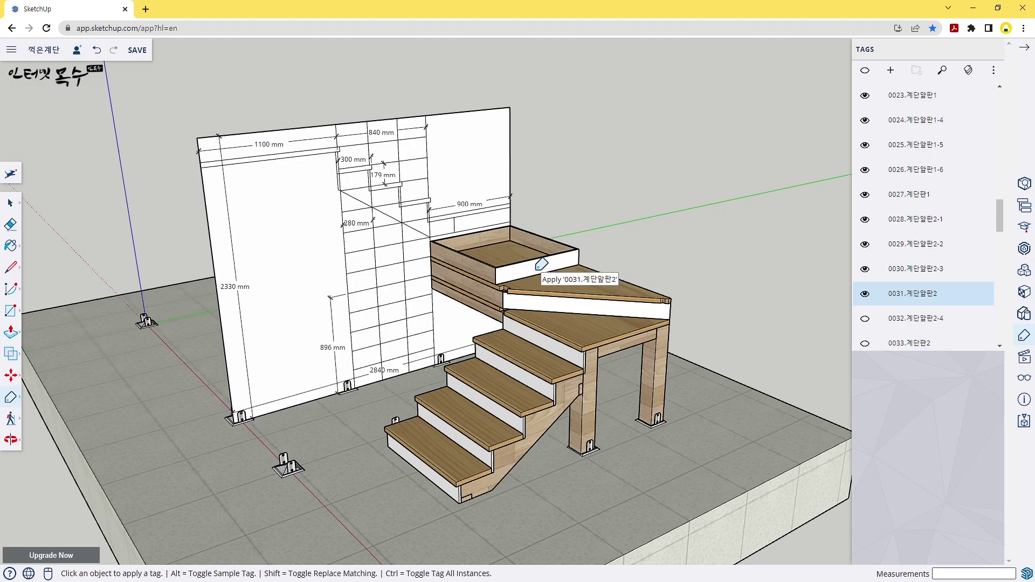
{"action": "scroll", "coordinate": [866, 269], "scroll_direction": "down", "scroll_amount": 1}
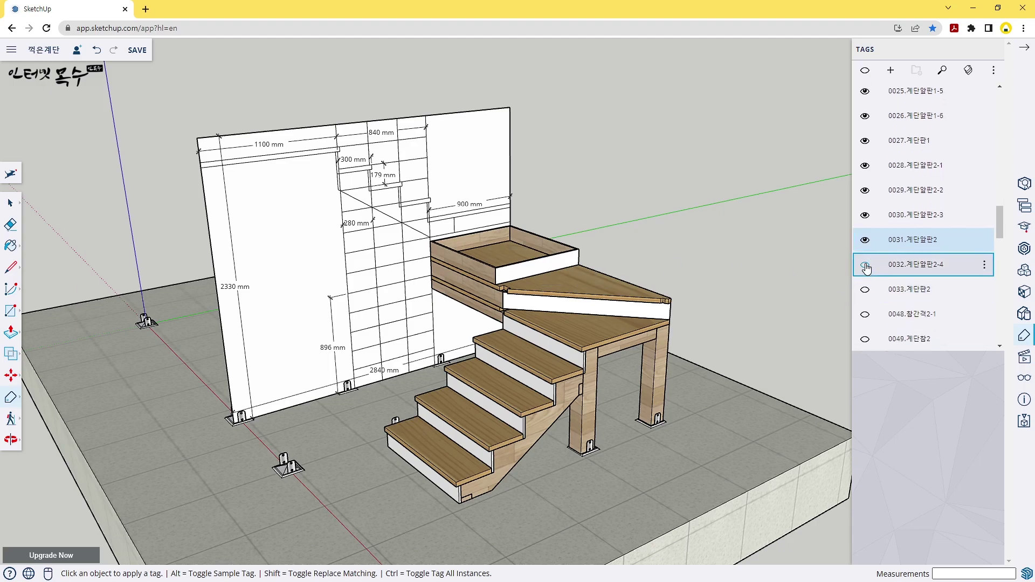
{"action": "left_click", "coordinate": [865, 264]}
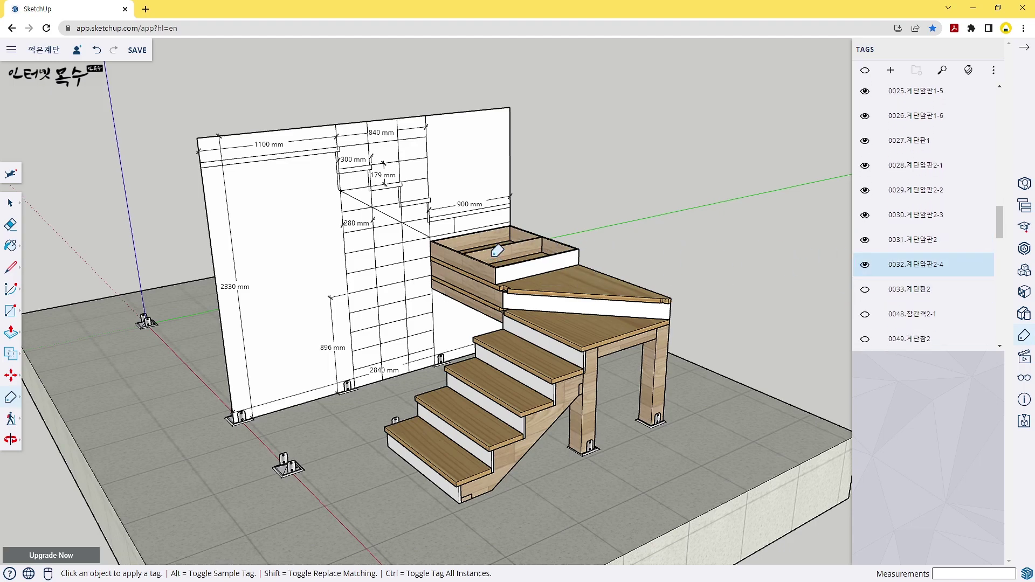
{"action": "scroll", "coordinate": [874, 267], "scroll_direction": "down", "scroll_amount": 1}
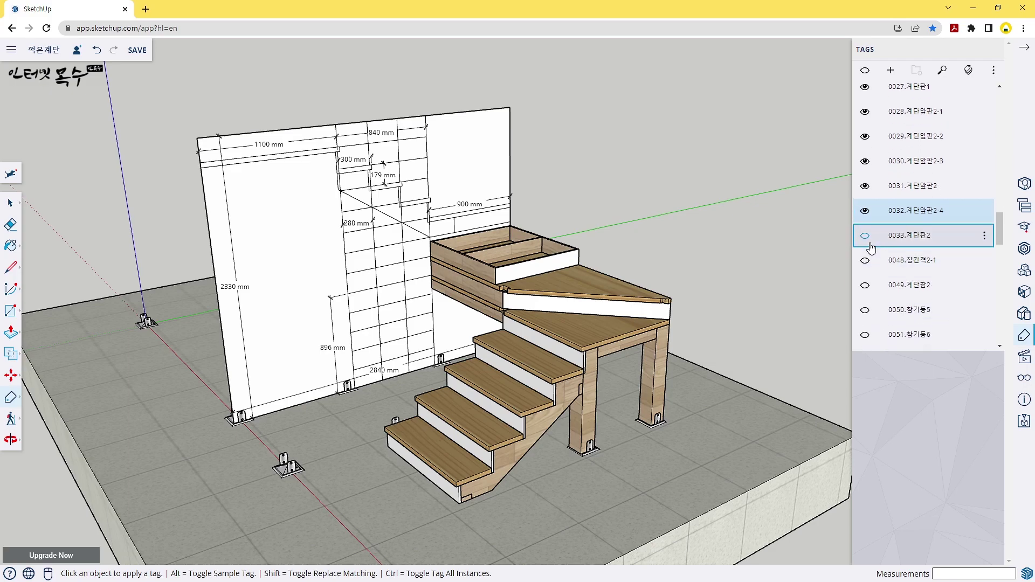
{"action": "left_click", "coordinate": [864, 237]}
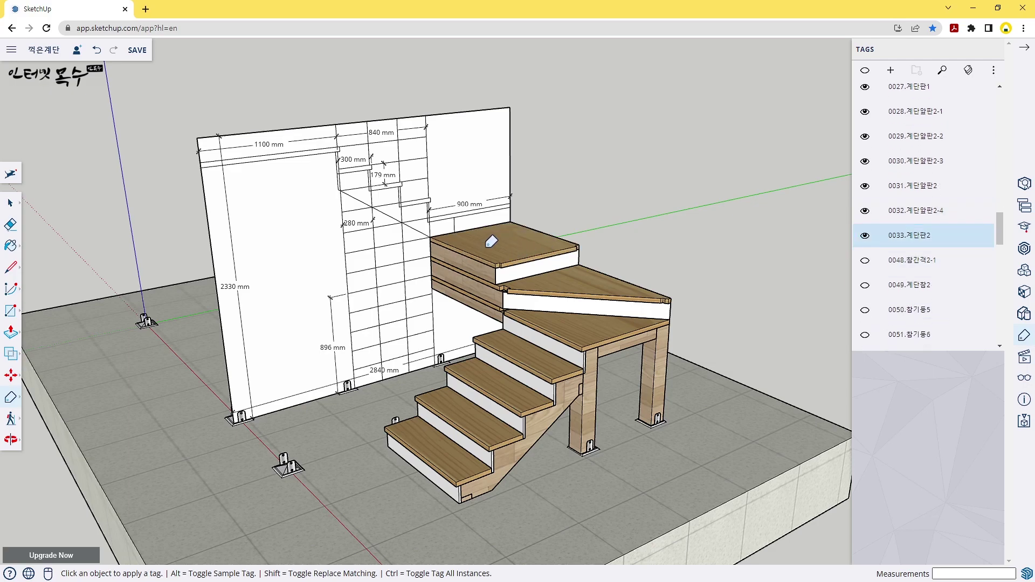
{"action": "left_click", "coordinate": [905, 260]}
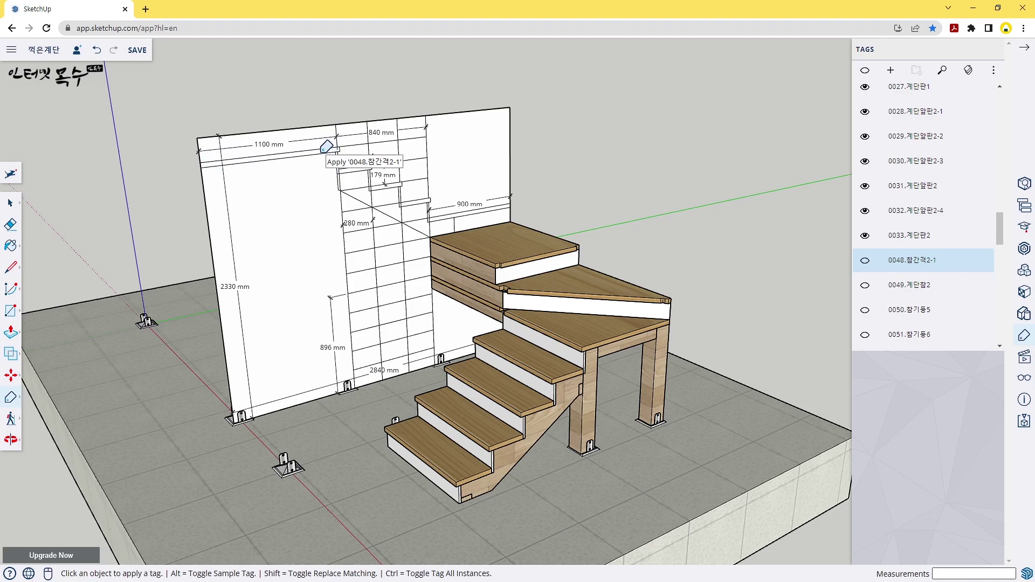
Turn on tags 0048 through 0052: the wall beam, upper landing board and landing posts.
{"action": "left_click", "coordinate": [865, 261]}
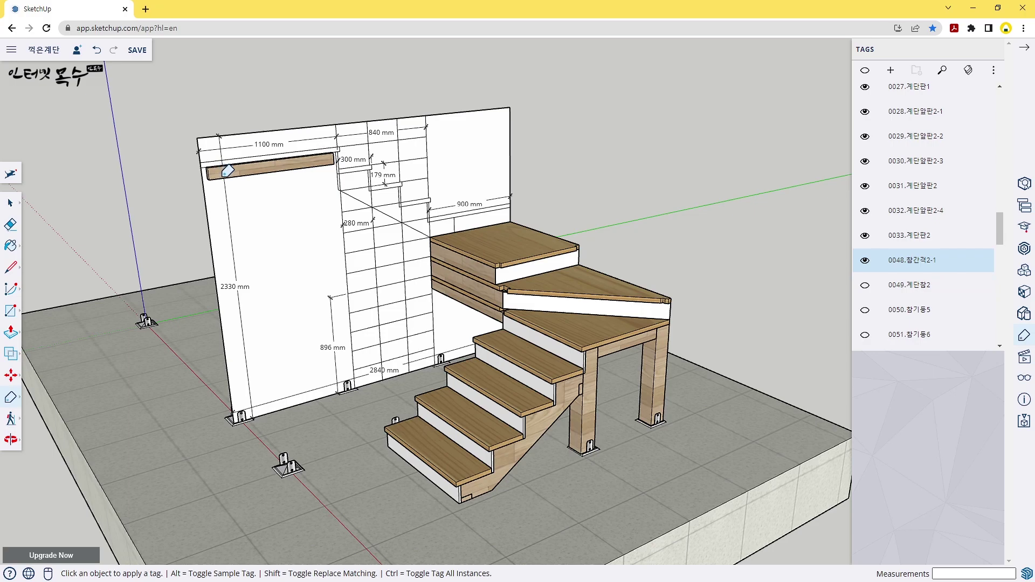
{"action": "left_click", "coordinate": [864, 285]}
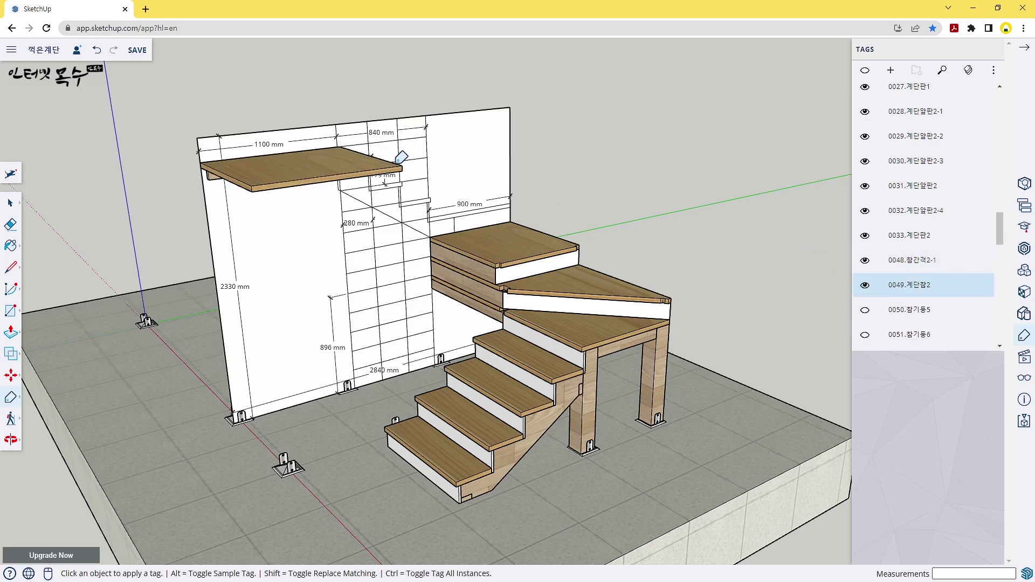
{"action": "left_click", "coordinate": [864, 311]}
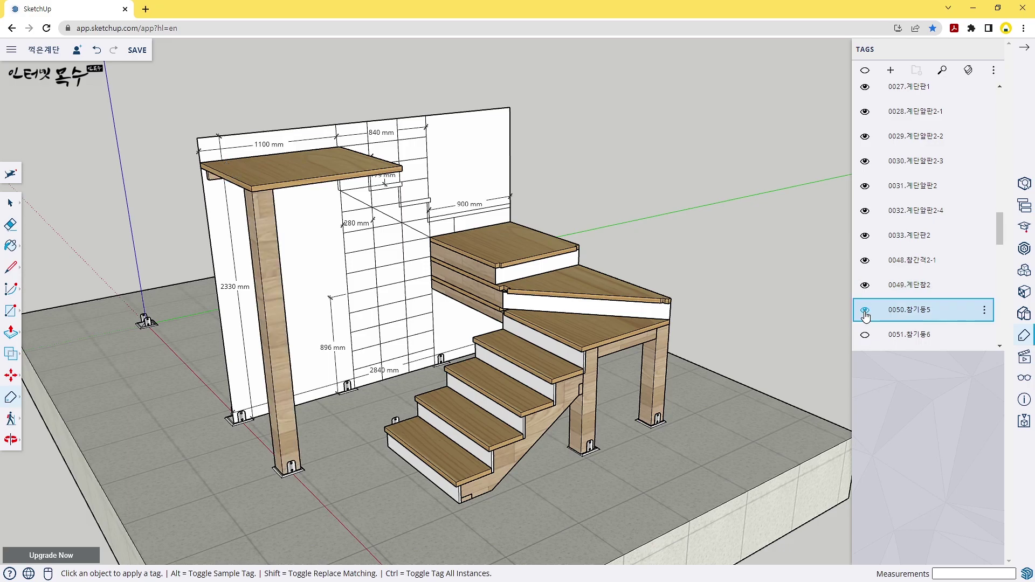
{"action": "left_click", "coordinate": [865, 334]}
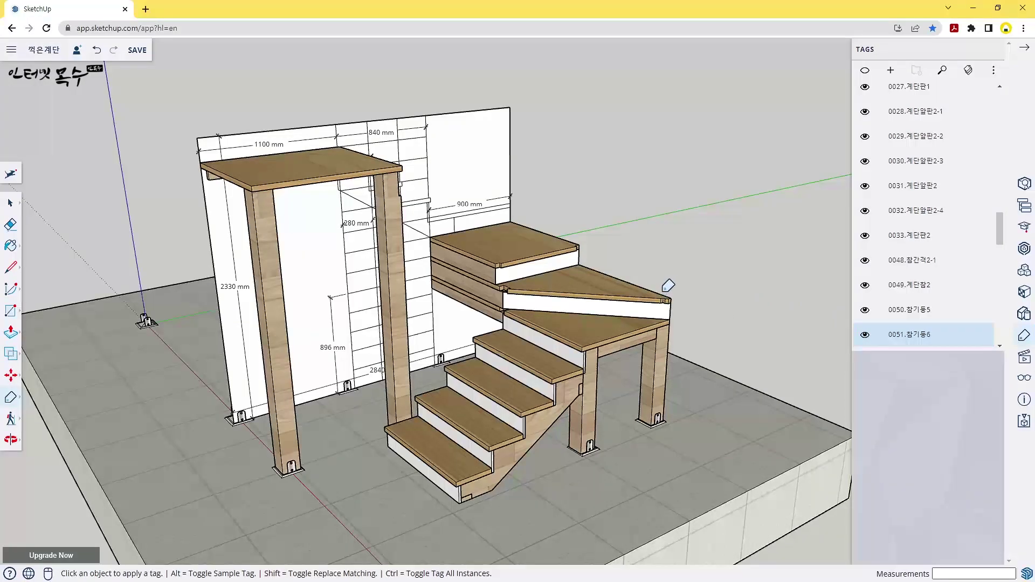
{"action": "middle_click_drag", "start_coordinate": [667, 286], "coordinate": [247, 199]}
{"action": "scroll", "coordinate": [922, 216], "scroll_direction": "down", "scroll_amount": 5}
{"action": "left_click", "coordinate": [865, 198]}
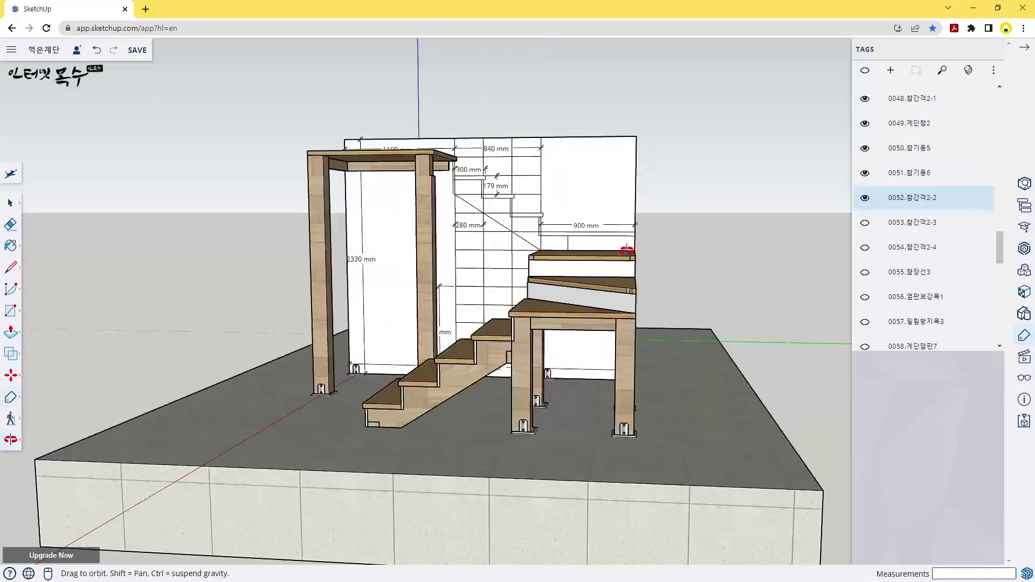
Show tags 0053 through 0056, checking the landing framing and reinforcement from below.
{"action": "middle_click_drag", "start_coordinate": [627, 250], "coordinate": [363, 188]}
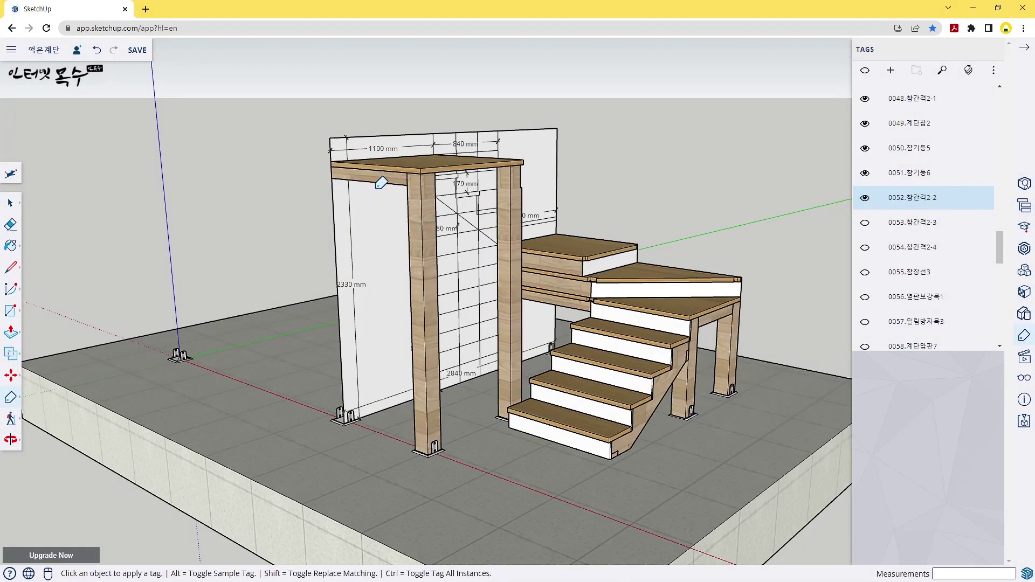
{"action": "mouse_move", "coordinate": [912, 222]}
{"action": "left_click", "coordinate": [864, 223]}
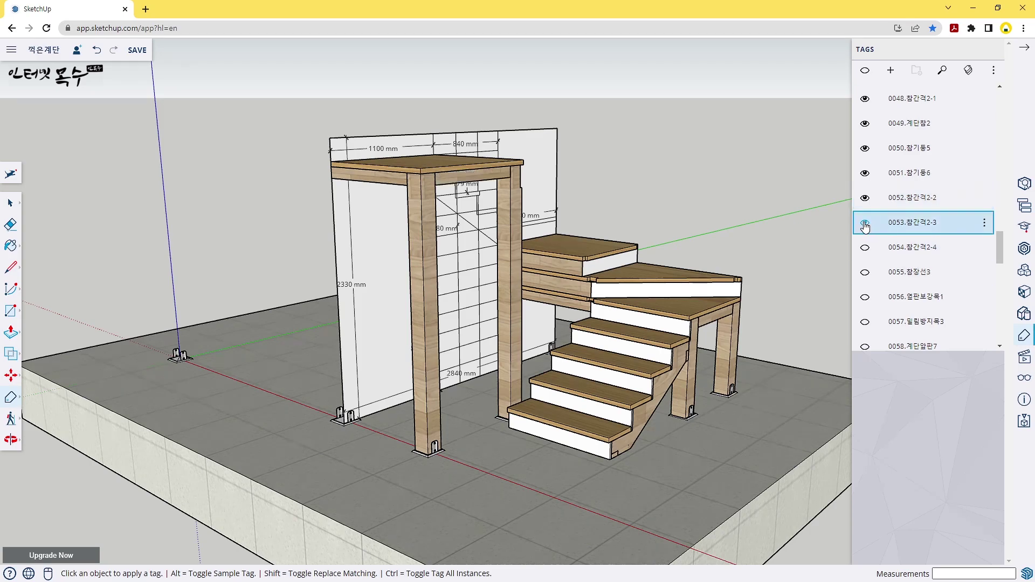
{"action": "left_click", "coordinate": [865, 247]}
{"action": "middle_click_drag", "start_coordinate": [710, 256], "coordinate": [504, 167]}
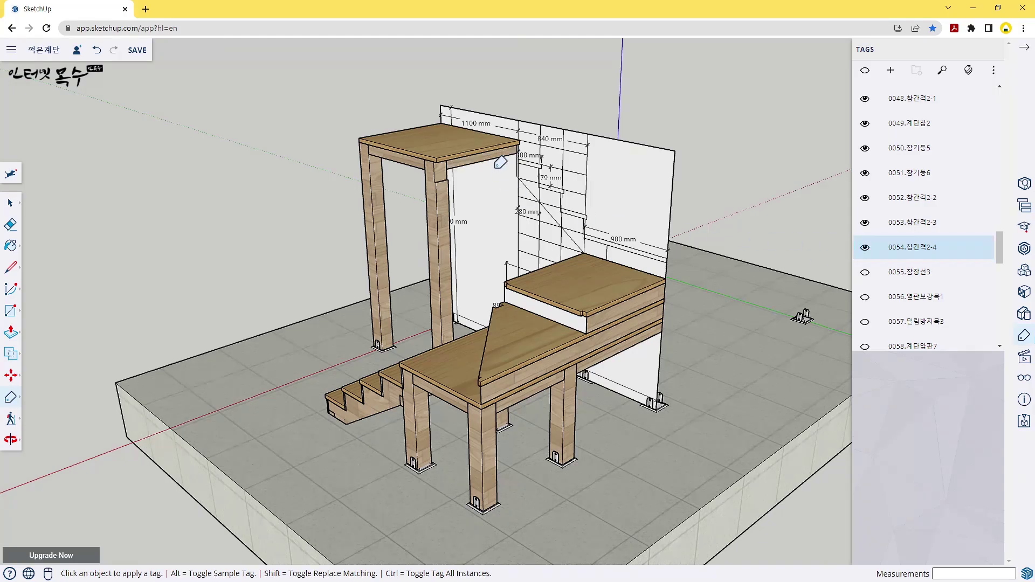
{"action": "mouse_move", "coordinate": [621, 377]}
{"action": "middle_mouse_down"}
{"action": "mouse_move", "coordinate": [572, 254]}
{"action": "mouse_move", "coordinate": [513, 338]}
{"action": "middle_mouse_up"}
{"action": "mouse_move", "coordinate": [921, 271]}
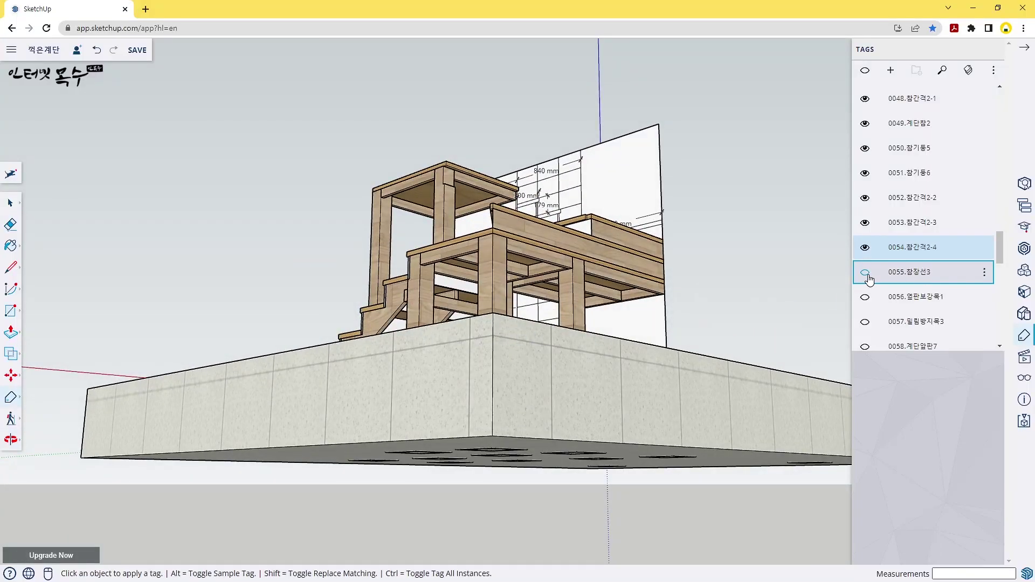
{"action": "left_click", "coordinate": [865, 272]}
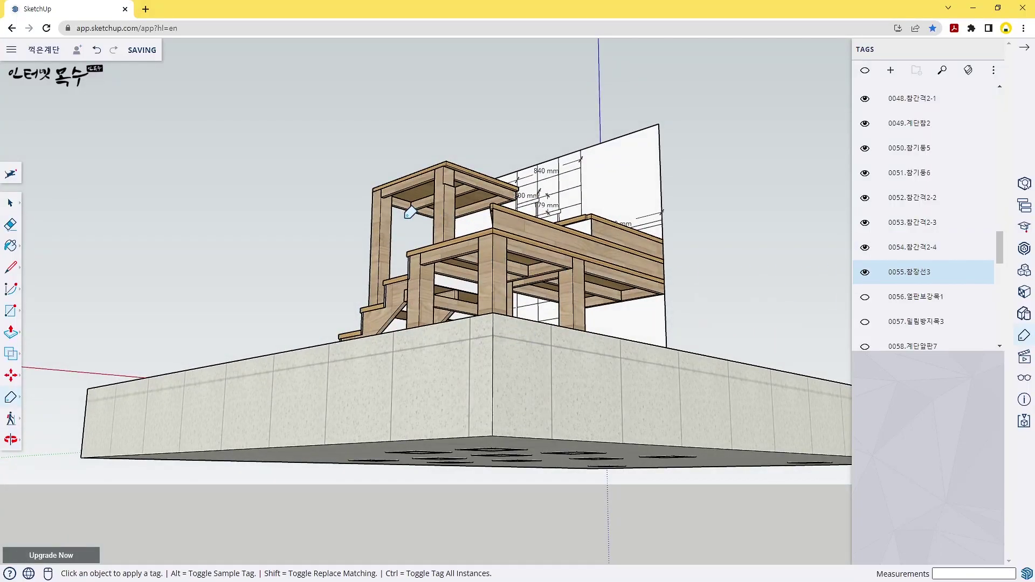
{"action": "scroll", "coordinate": [910, 277], "scroll_direction": "down", "scroll_amount": 1}
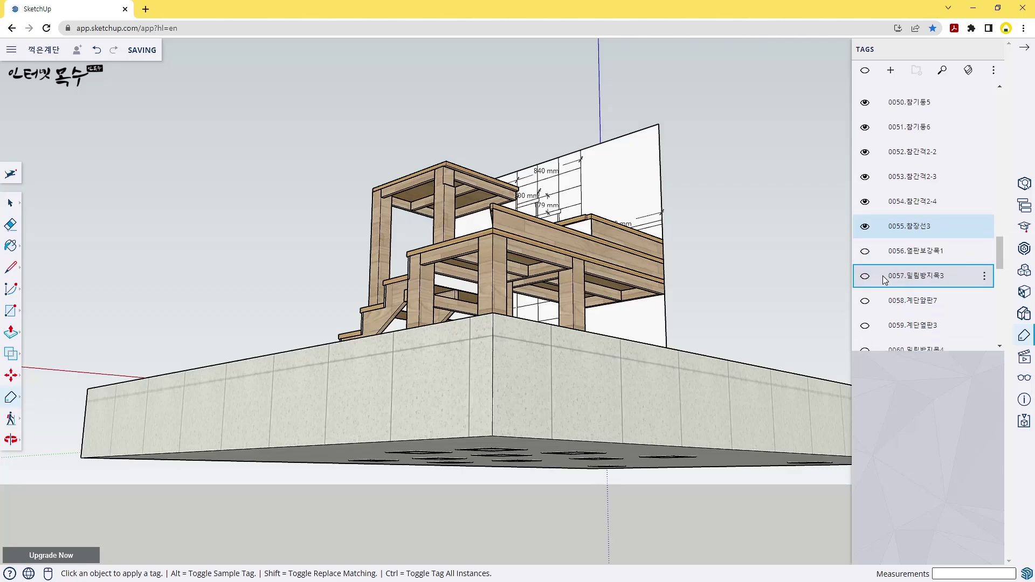
{"action": "left_click", "coordinate": [865, 243]}
Turn on beam tag 0057 and stair board tag 0058, zooming out over the staircase.
{"action": "middle_click_drag", "start_coordinate": [526, 231], "coordinate": [517, 227]}
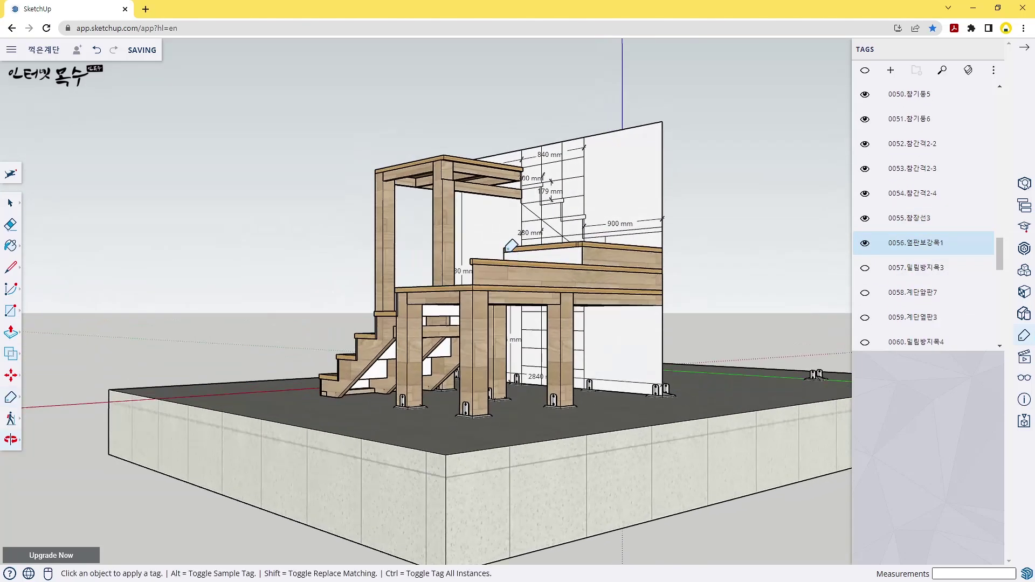
{"action": "scroll", "coordinate": [485, 180], "scroll_direction": "up", "scroll_amount": 3}
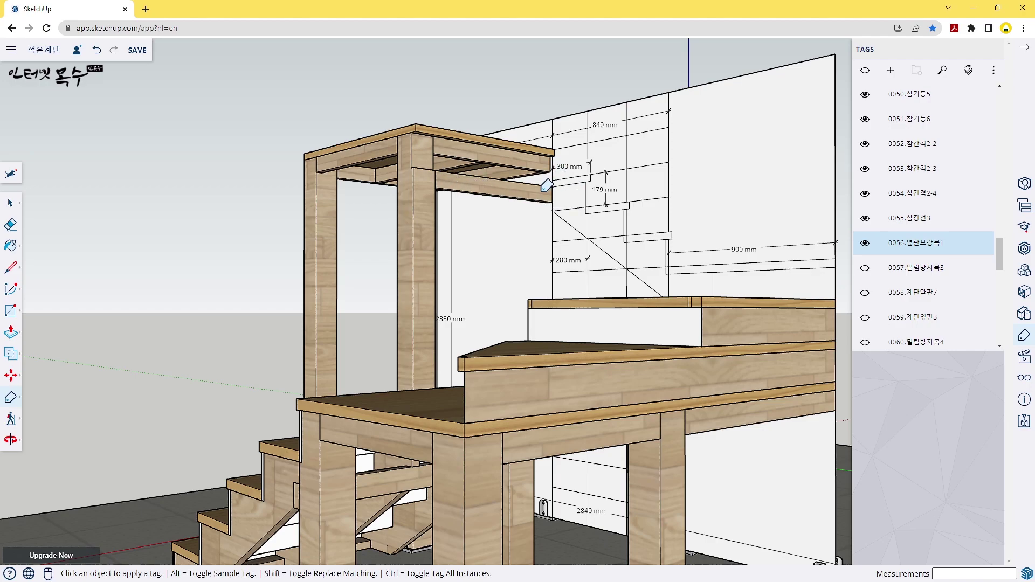
{"action": "left_click", "coordinate": [864, 269]}
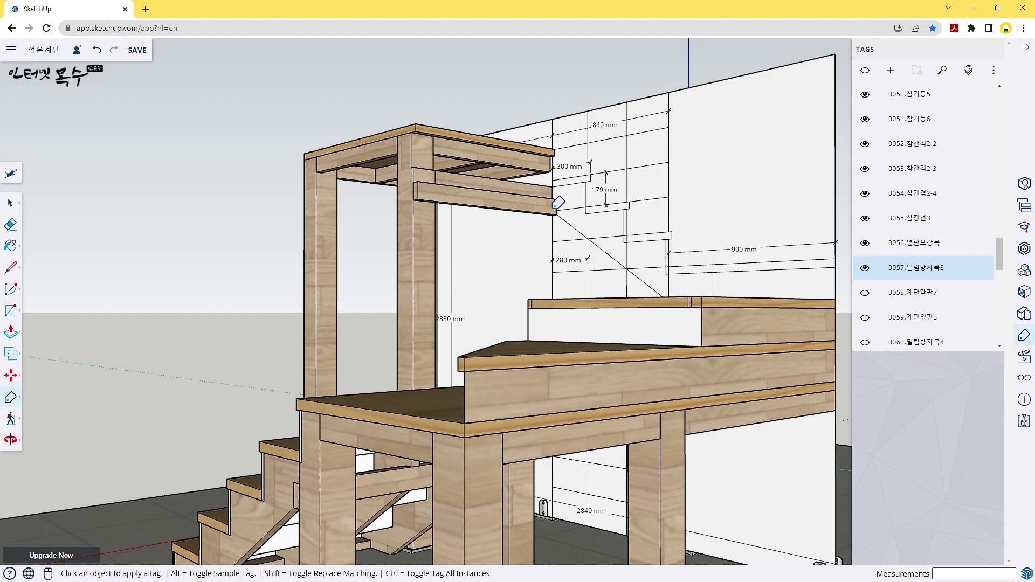
{"action": "scroll", "coordinate": [611, 228], "scroll_direction": "down", "scroll_amount": 3}
{"action": "mouse_move", "coordinate": [611, 228]}
{"action": "middle_mouse_down"}
{"action": "mouse_move", "coordinate": [625, 304]}
{"action": "mouse_move", "coordinate": [692, 295]}
{"action": "mouse_move", "coordinate": [684, 293]}
{"action": "mouse_move", "coordinate": [654, 370]}
{"action": "mouse_move", "coordinate": [714, 352]}
{"action": "mouse_move", "coordinate": [692, 297]}
{"action": "mouse_move", "coordinate": [525, 296]}
{"action": "middle_mouse_up"}
{"action": "left_click", "coordinate": [865, 296]}
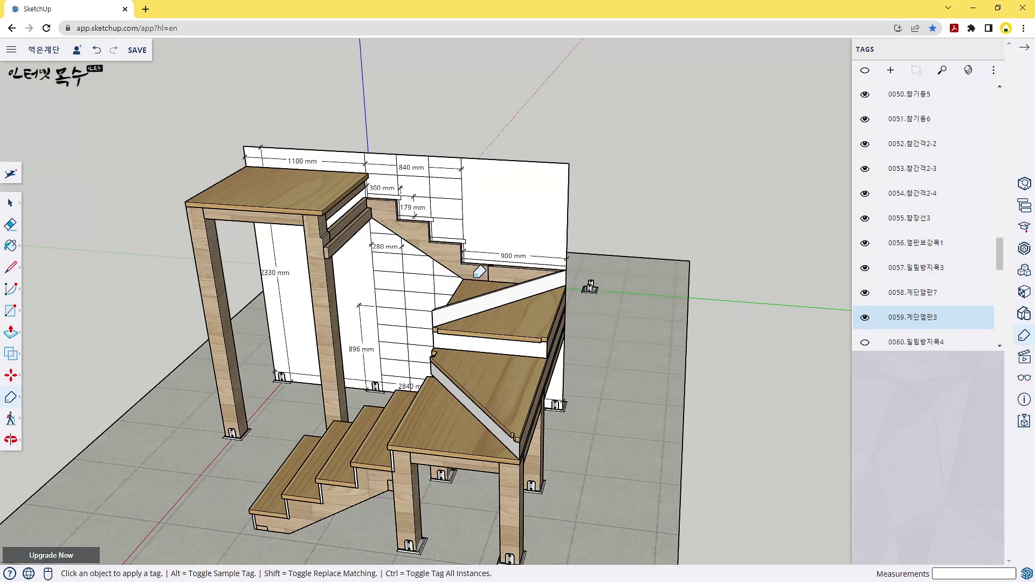
Show tags 0060–0063: a board, two stair stringers and the vertical brace.
{"action": "scroll", "coordinate": [492, 258], "scroll_direction": "up", "scroll_amount": 2}
{"action": "scroll", "coordinate": [492, 264], "scroll_direction": "up", "scroll_amount": 2}
{"action": "scroll", "coordinate": [493, 264], "scroll_direction": "up", "scroll_amount": 2}
{"action": "scroll", "coordinate": [488, 261], "scroll_direction": "up", "scroll_amount": 2}
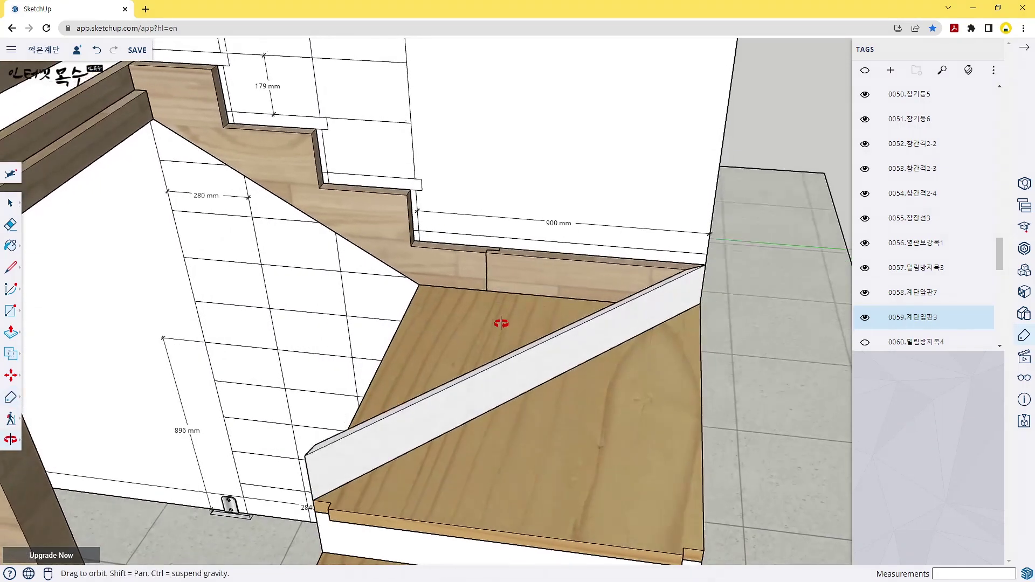
{"action": "scroll", "coordinate": [496, 254], "scroll_direction": "up", "scroll_amount": 2}
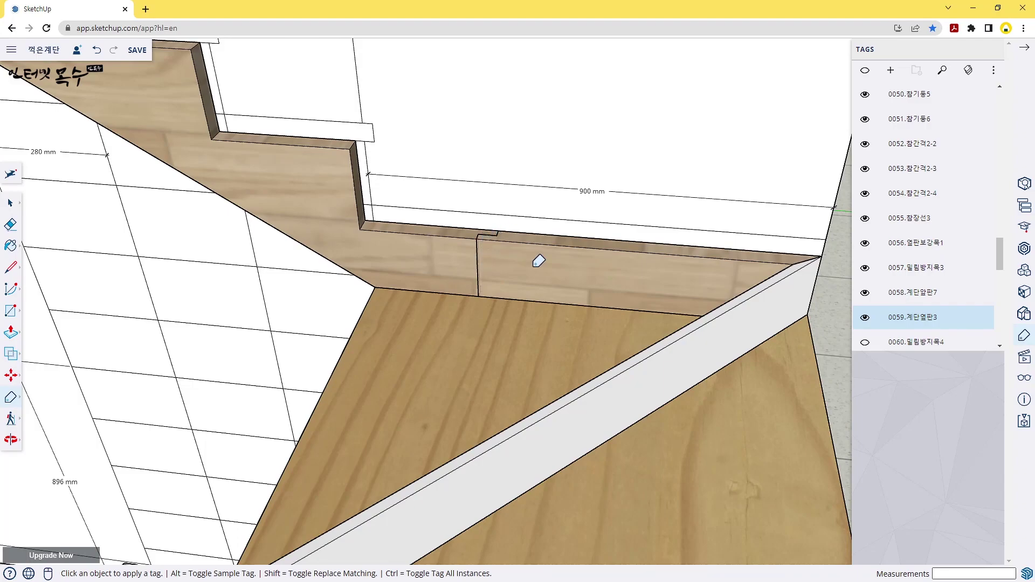
{"action": "scroll", "coordinate": [620, 269], "scroll_direction": "down", "scroll_amount": 2}
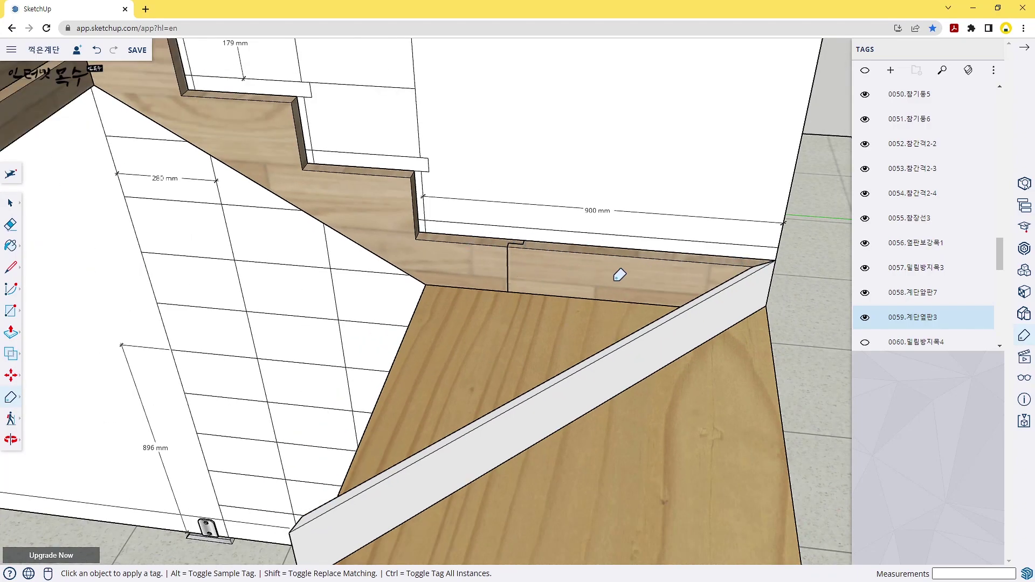
{"action": "scroll", "coordinate": [616, 274], "scroll_direction": "down", "scroll_amount": 2}
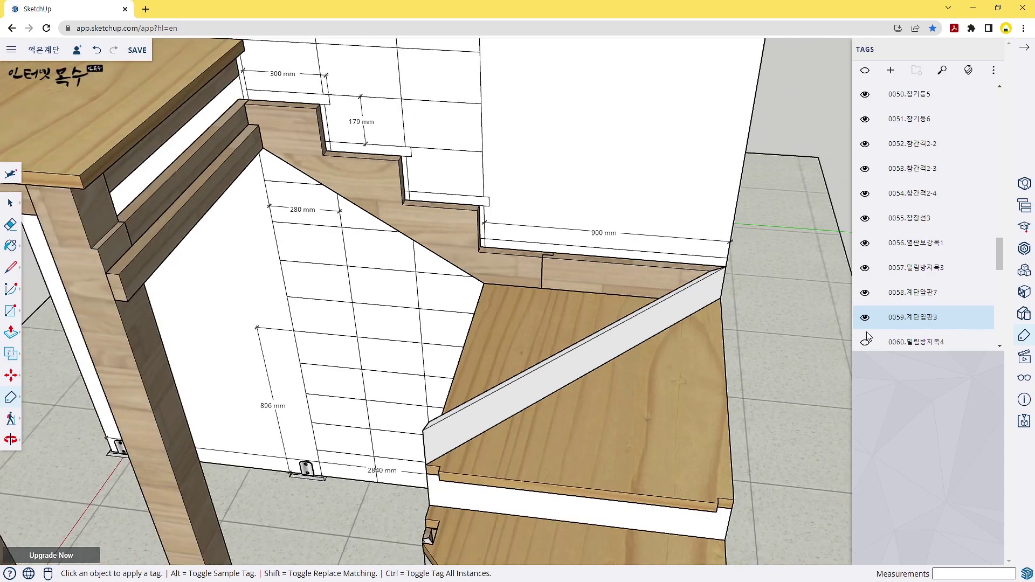
{"action": "scroll", "coordinate": [867, 334], "scroll_direction": "down", "scroll_amount": 3}
{"action": "left_click", "coordinate": [865, 181]}
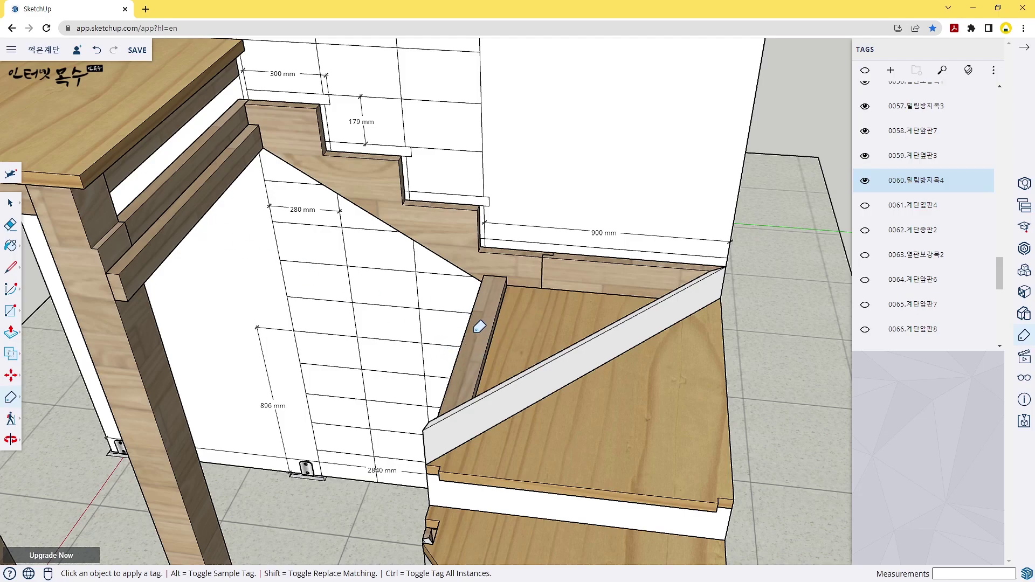
{"action": "left_click", "coordinate": [864, 207]}
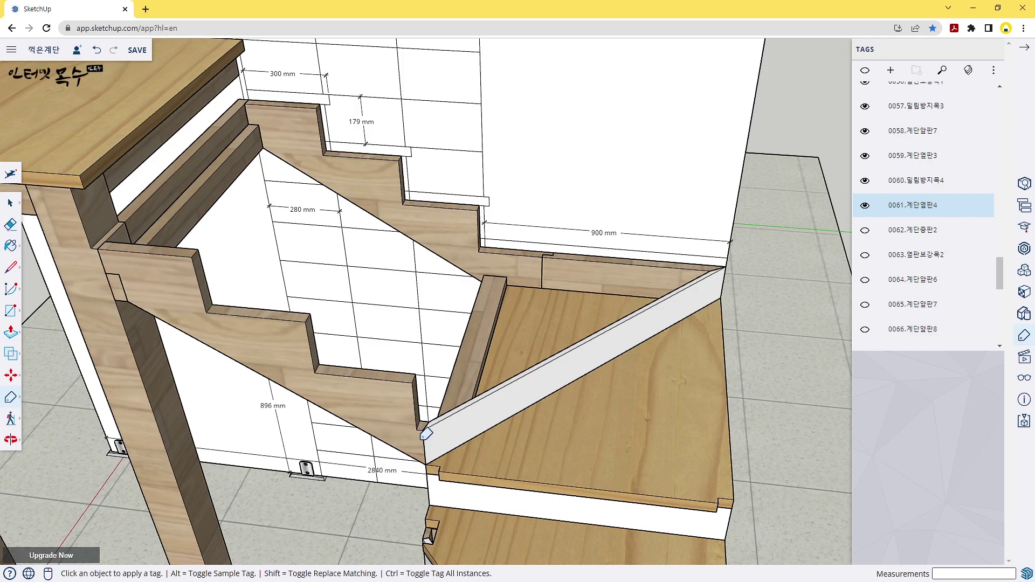
{"action": "left_click", "coordinate": [865, 230]}
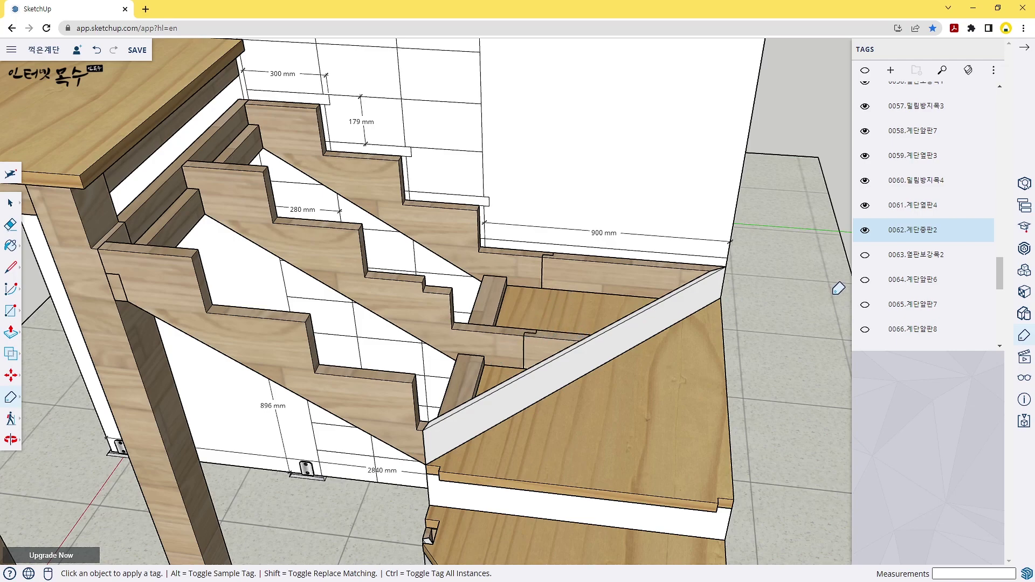
{"action": "left_click", "coordinate": [865, 257]}
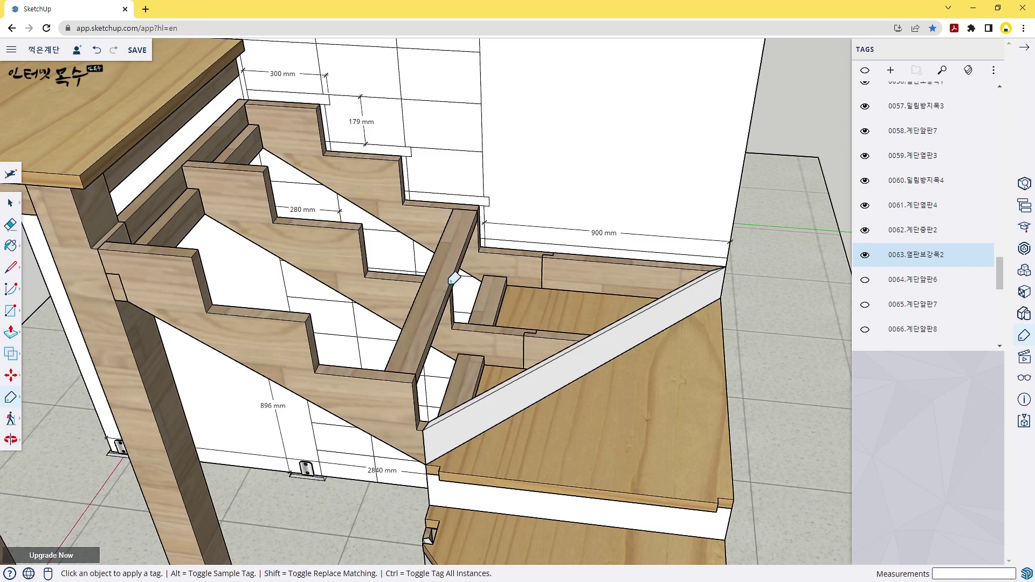
Show grey board tag 0064 and riser boards 0065.계단앞판7 through 0067.계단앞판9.
{"action": "left_click", "coordinate": [865, 281]}
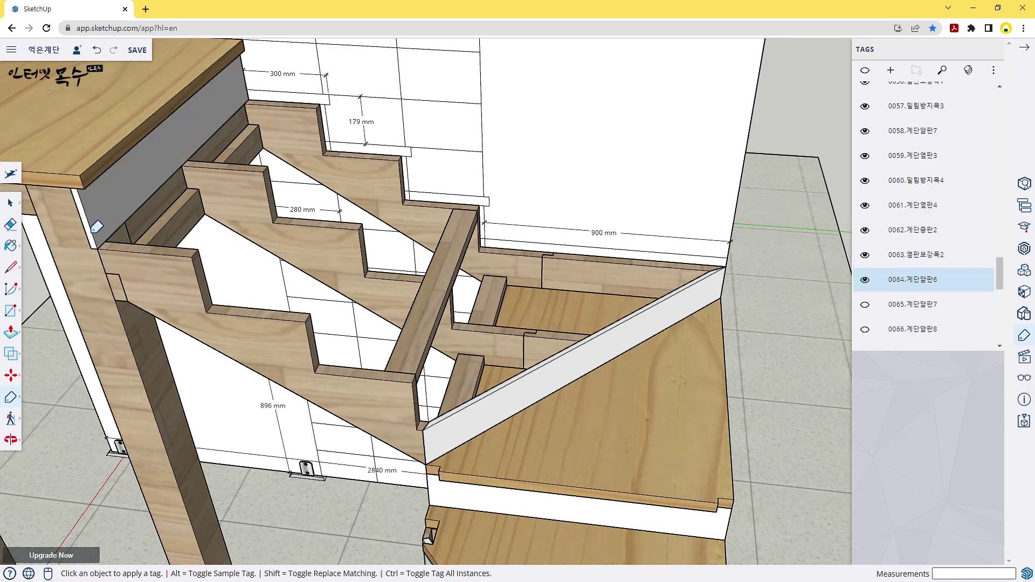
{"action": "mouse_move", "coordinate": [135, 226]}
{"action": "middle_mouse_down"}
{"action": "mouse_move", "coordinate": [369, 255]}
{"action": "mouse_move", "coordinate": [355, 235]}
{"action": "middle_mouse_up"}
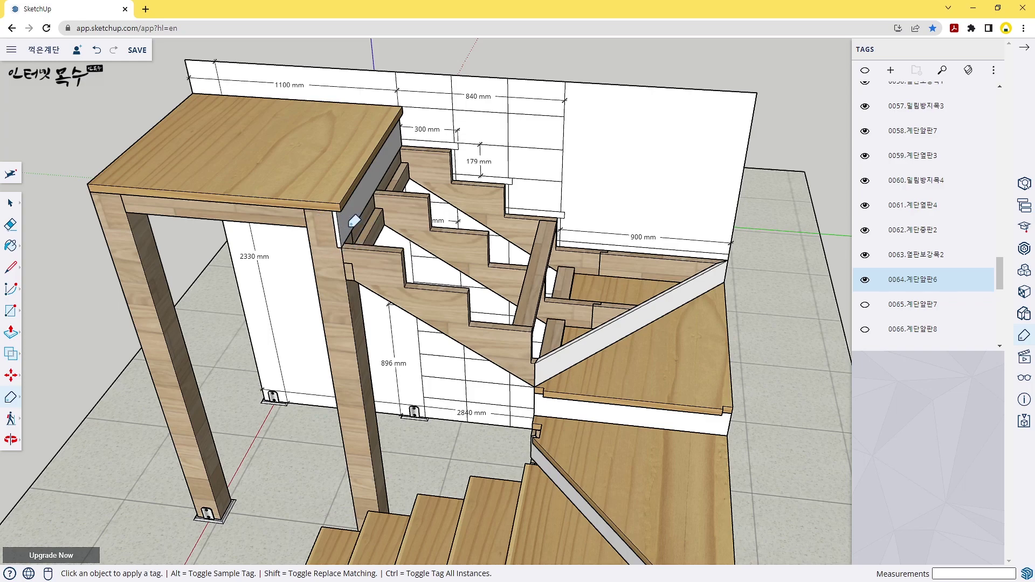
{"action": "left_click", "coordinate": [864, 305]}
{"action": "scroll", "coordinate": [943, 243], "scroll_direction": "down", "scroll_amount": 3}
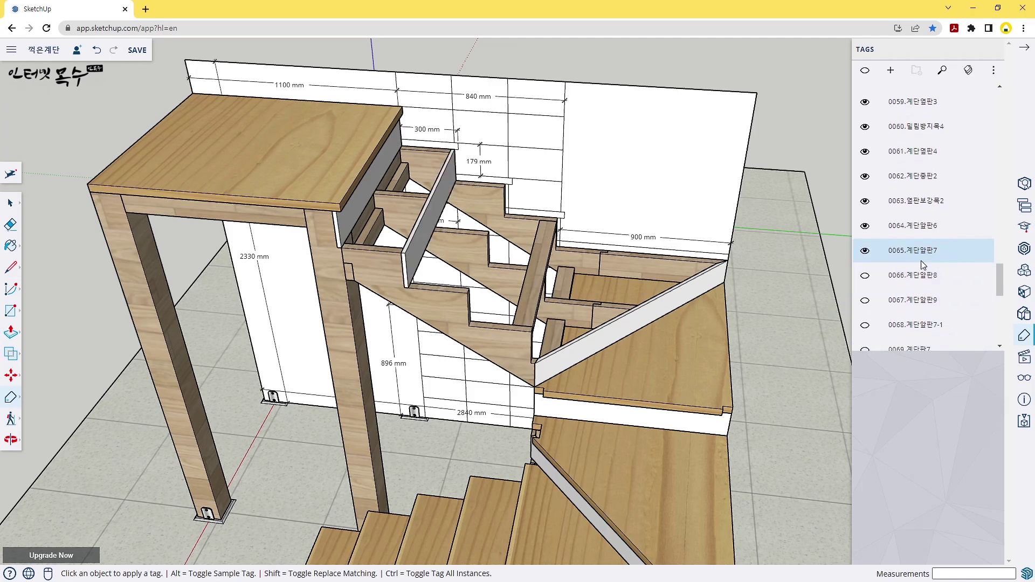
{"action": "left_click", "coordinate": [865, 168]}
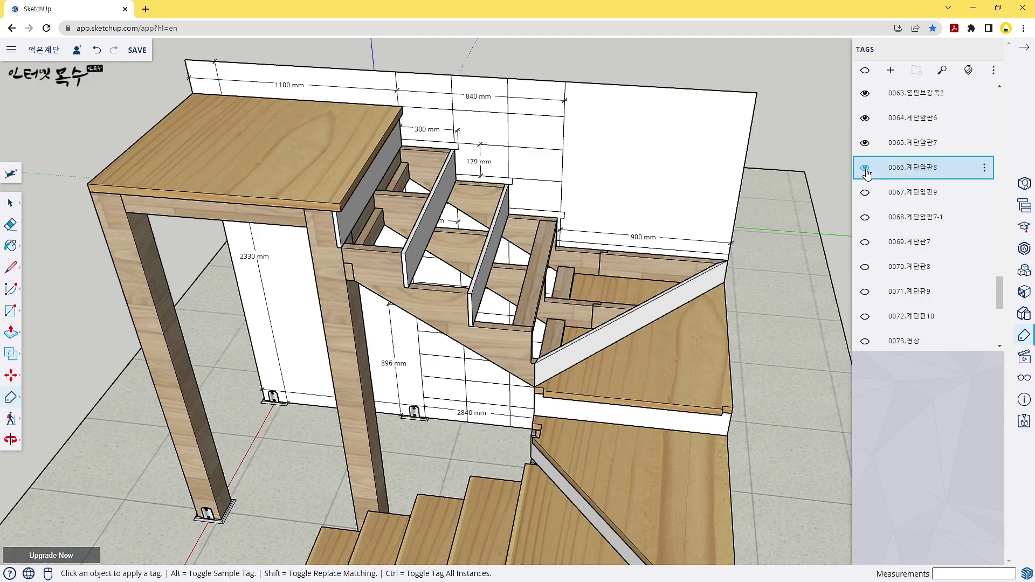
{"action": "left_click", "coordinate": [865, 193]}
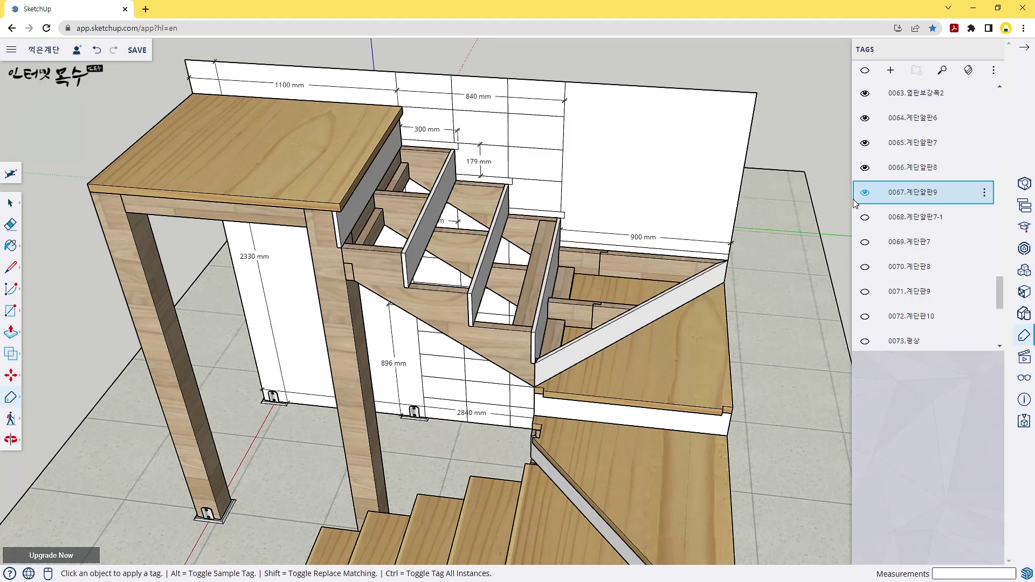
Inspect the stringers and lower flight from the side, then turn on tag 0068.계단알판7-1.
{"action": "scroll", "coordinate": [560, 318], "scroll_direction": "up", "scroll_amount": 2}
{"action": "scroll", "coordinate": [517, 317], "scroll_direction": "up", "scroll_amount": 2}
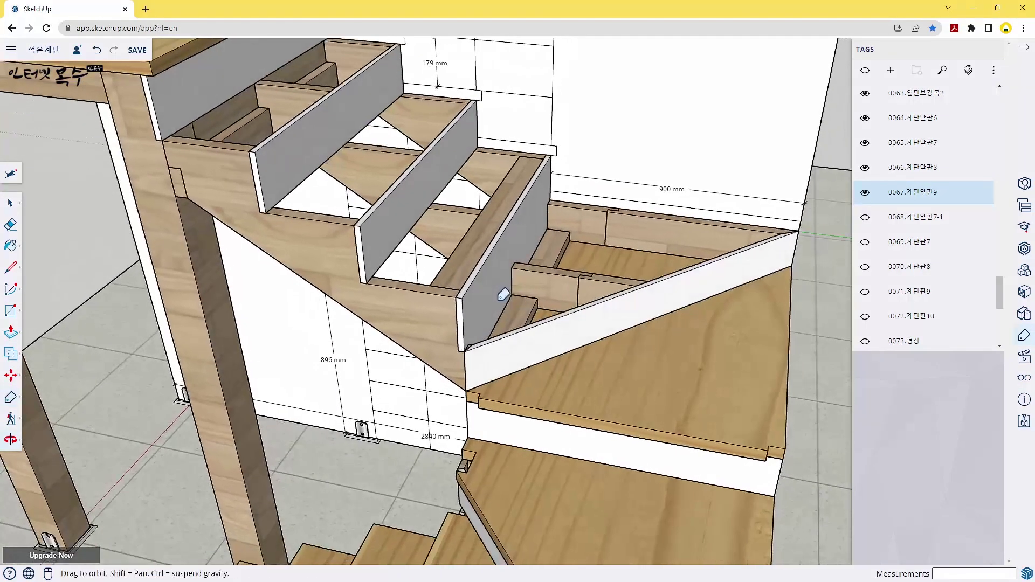
{"action": "scroll", "coordinate": [499, 293], "scroll_direction": "up", "scroll_amount": 2}
{"action": "scroll", "coordinate": [499, 291], "scroll_direction": "up", "scroll_amount": 2}
{"action": "mouse_move", "coordinate": [591, 268]}
{"action": "middle_mouse_down"}
{"action": "mouse_move", "coordinate": [485, 341]}
{"action": "mouse_move", "coordinate": [502, 301]}
{"action": "mouse_move", "coordinate": [415, 402]}
{"action": "mouse_move", "coordinate": [465, 338]}
{"action": "mouse_move", "coordinate": [462, 326]}
{"action": "mouse_move", "coordinate": [499, 330]}
{"action": "mouse_move", "coordinate": [517, 277]}
{"action": "mouse_move", "coordinate": [555, 339]}
{"action": "mouse_move", "coordinate": [432, 317]}
{"action": "mouse_move", "coordinate": [264, 320]}
{"action": "middle_mouse_up"}
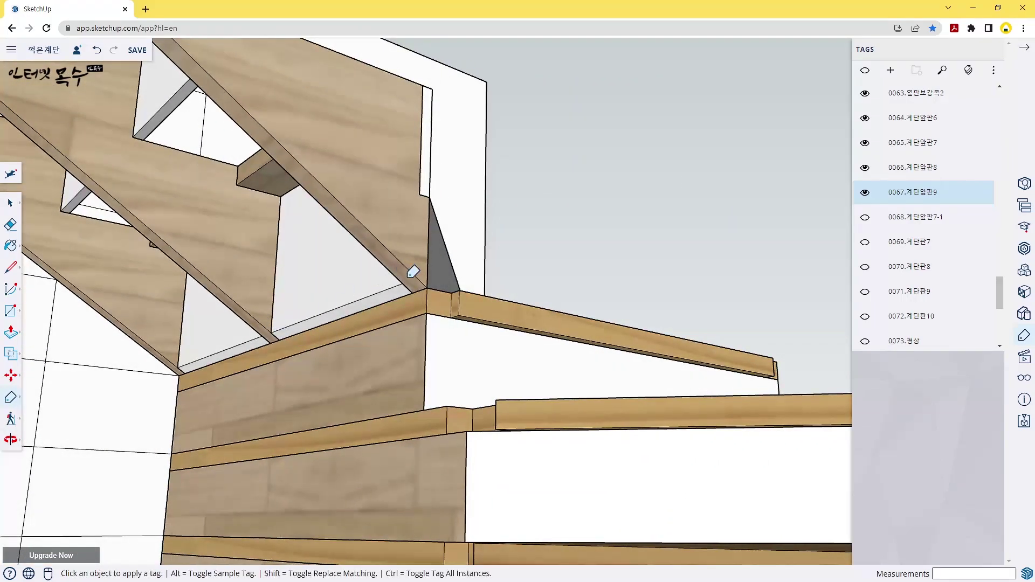
{"action": "scroll", "coordinate": [563, 286], "scroll_direction": "down", "scroll_amount": 3}
{"action": "mouse_move", "coordinate": [563, 286]}
{"action": "middle_mouse_down"}
{"action": "mouse_move", "coordinate": [408, 347]}
{"action": "mouse_move", "coordinate": [555, 296]}
{"action": "mouse_move", "coordinate": [577, 295]}
{"action": "mouse_move", "coordinate": [455, 351]}
{"action": "mouse_move", "coordinate": [582, 318]}
{"action": "middle_mouse_up"}
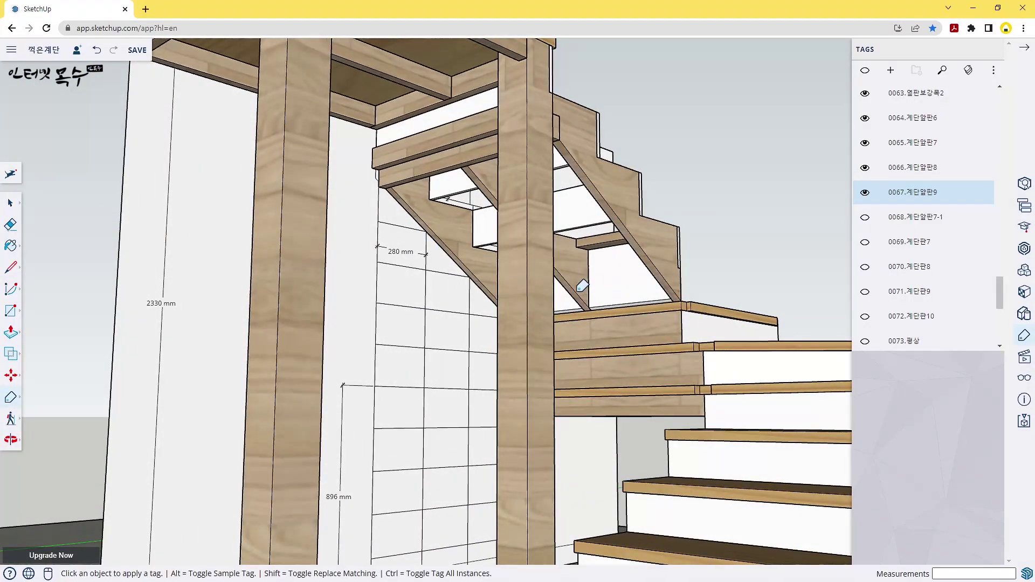
{"action": "mouse_move", "coordinate": [654, 291]}
{"action": "middle_mouse_down"}
{"action": "mouse_move", "coordinate": [698, 279]}
{"action": "mouse_move", "coordinate": [657, 308]}
{"action": "mouse_move", "coordinate": [462, 357]}
{"action": "mouse_move", "coordinate": [478, 329]}
{"action": "mouse_move", "coordinate": [528, 340]}
{"action": "mouse_move", "coordinate": [542, 412]}
{"action": "mouse_move", "coordinate": [642, 364]}
{"action": "middle_mouse_up"}
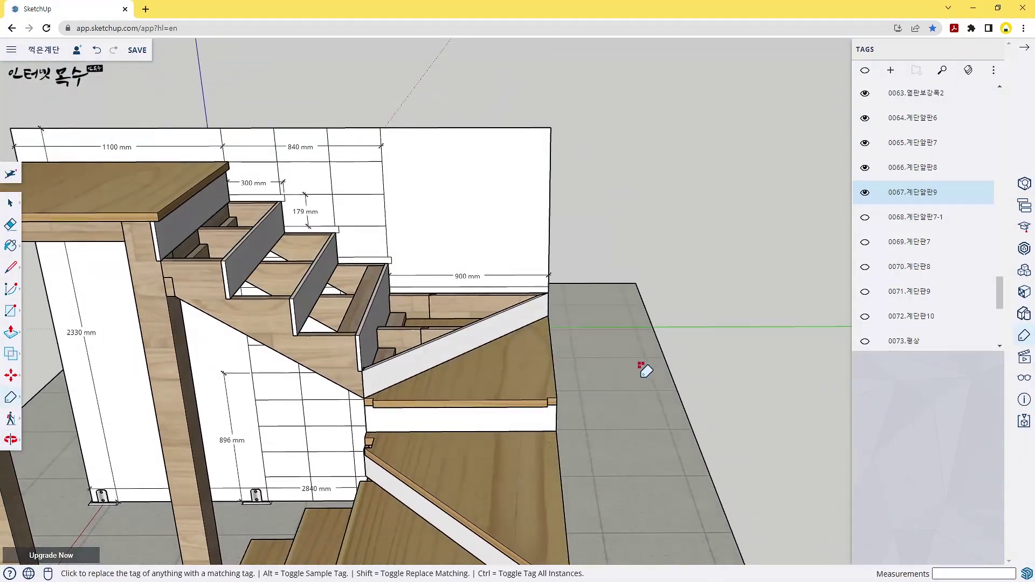
{"action": "left_click", "coordinate": [865, 218]}
Zoom into the landing framing, then back out to view the whole staircase.
{"action": "scroll", "coordinate": [446, 356], "scroll_direction": "up", "scroll_amount": 1}
{"action": "scroll", "coordinate": [437, 336], "scroll_direction": "up", "scroll_amount": 1}
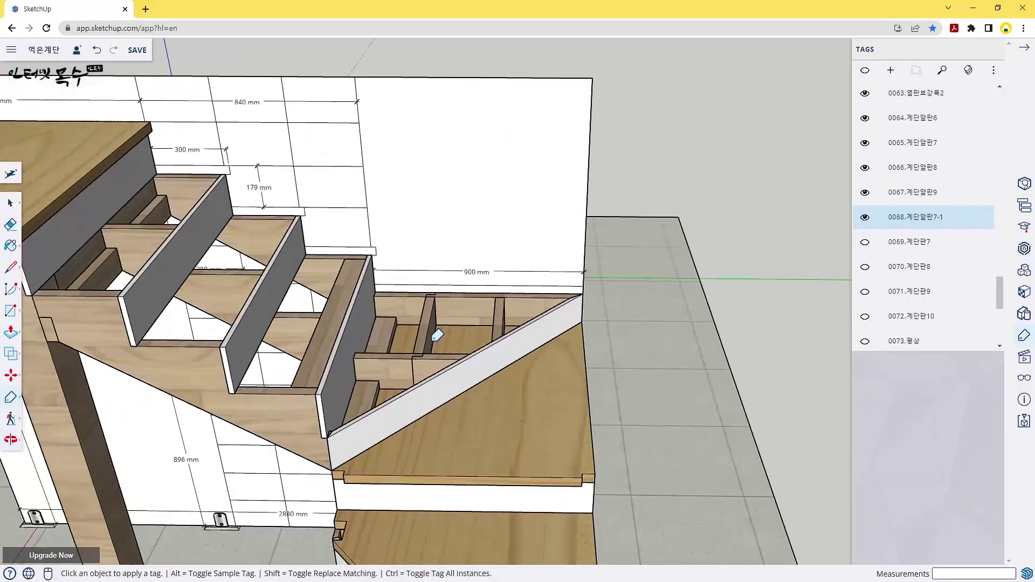
{"action": "middle_click_drag", "start_coordinate": [418, 358], "coordinate": [438, 342]}
{"action": "scroll", "coordinate": [503, 286], "scroll_direction": "up", "scroll_amount": 2}
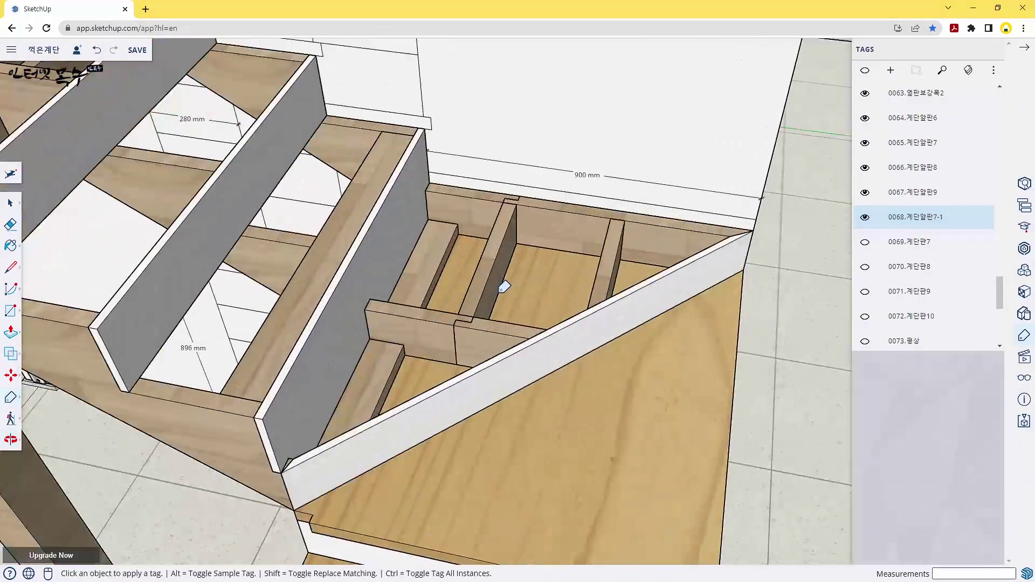
{"action": "scroll", "coordinate": [474, 310], "scroll_direction": "up", "scroll_amount": 2}
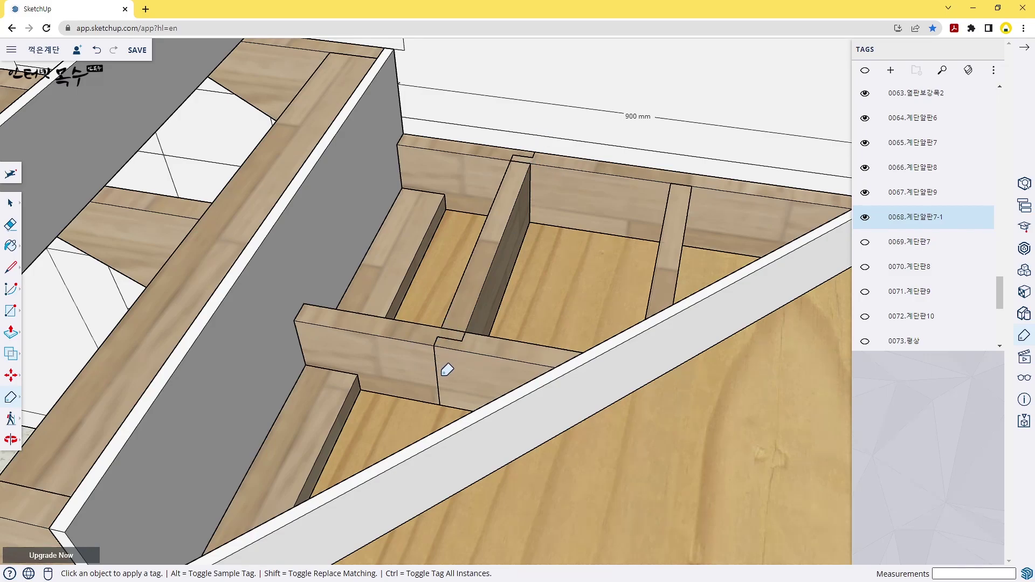
{"action": "scroll", "coordinate": [492, 332], "scroll_direction": "down", "scroll_amount": 3}
{"action": "scroll", "coordinate": [497, 324], "scroll_direction": "down", "scroll_amount": 2}
{"action": "mouse_move", "coordinate": [513, 339]}
{"action": "middle_mouse_down"}
{"action": "mouse_move", "coordinate": [533, 356]}
{"action": "mouse_move", "coordinate": [620, 323]}
{"action": "middle_mouse_up"}
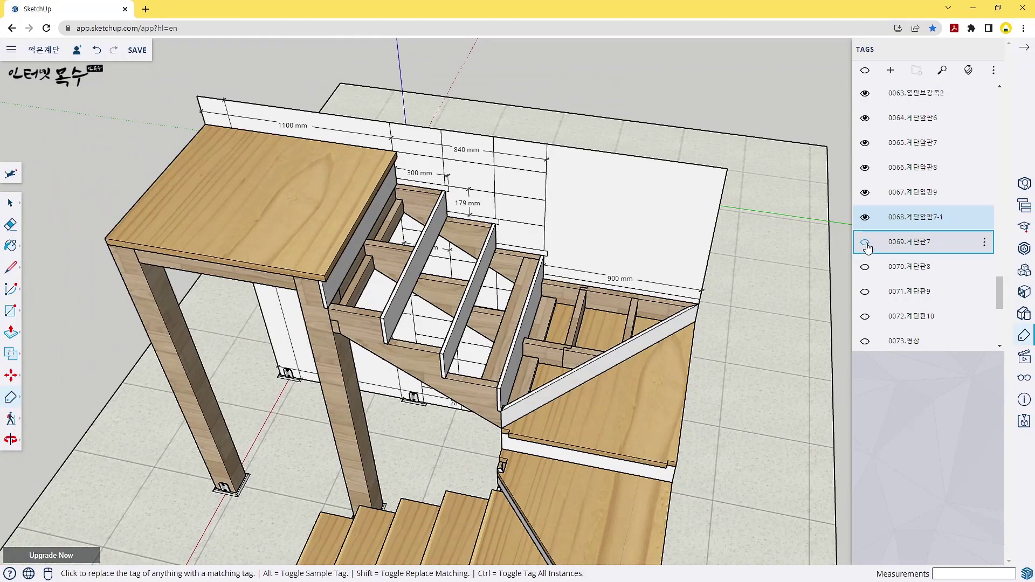
Show tags 0069.계단판7 through 0072.계단판10 for the landing board and upper treads, then zoom out.
{"action": "left_click", "coordinate": [865, 243]}
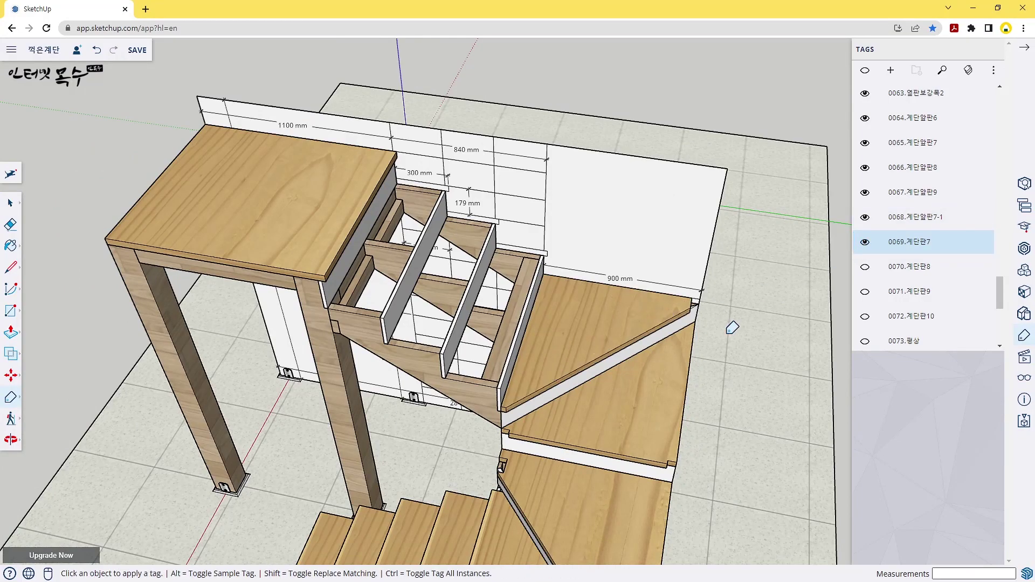
{"action": "left_click", "coordinate": [865, 268]}
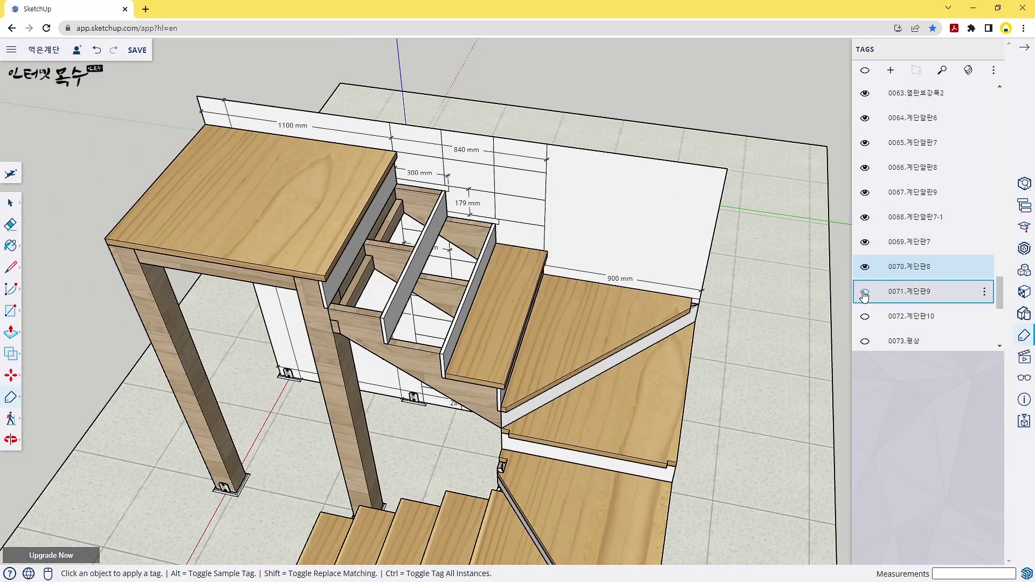
{"action": "left_click", "coordinate": [865, 292]}
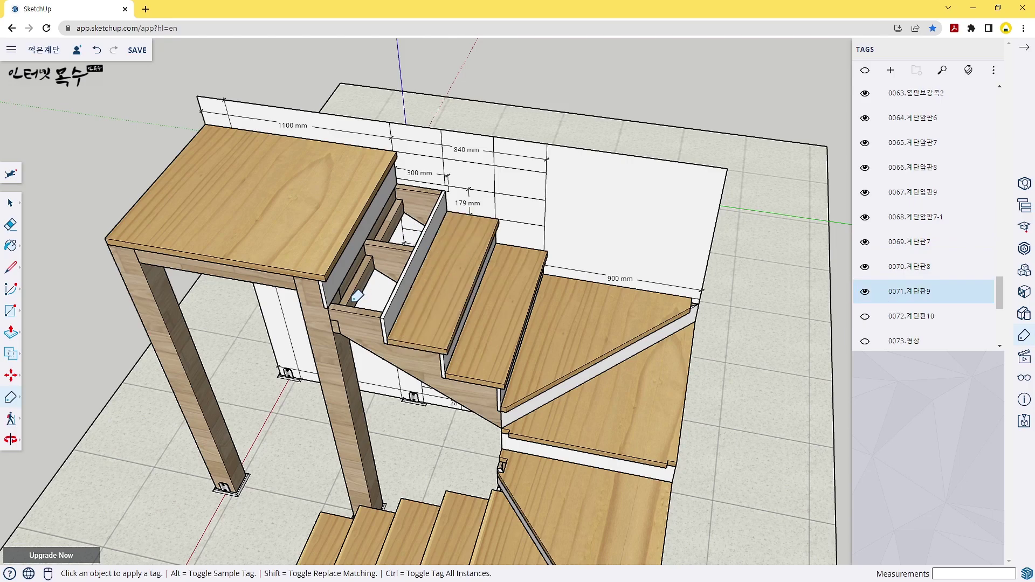
{"action": "left_click", "coordinate": [865, 316]}
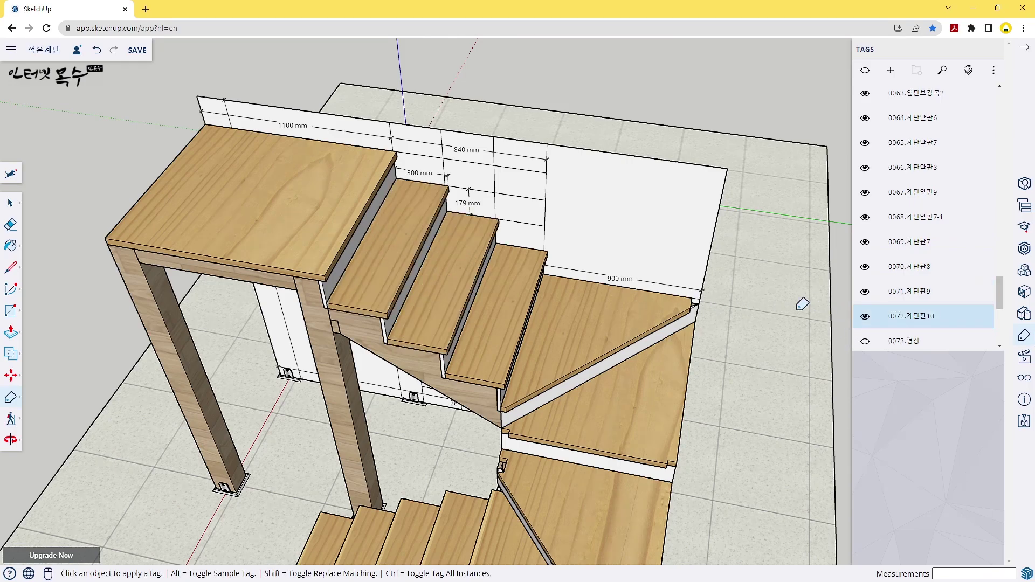
{"action": "scroll", "coordinate": [494, 341], "scroll_direction": "down", "scroll_amount": 1}
{"action": "mouse_move", "coordinate": [495, 341]}
{"action": "middle_mouse_down"}
{"action": "mouse_move", "coordinate": [526, 321]}
{"action": "mouse_move", "coordinate": [574, 354]}
{"action": "mouse_move", "coordinate": [501, 348]}
{"action": "middle_mouse_up"}
{"action": "scroll", "coordinate": [526, 321], "scroll_direction": "down", "scroll_amount": 2}
{"action": "scroll", "coordinate": [539, 329], "scroll_direction": "down", "scroll_amount": 1}
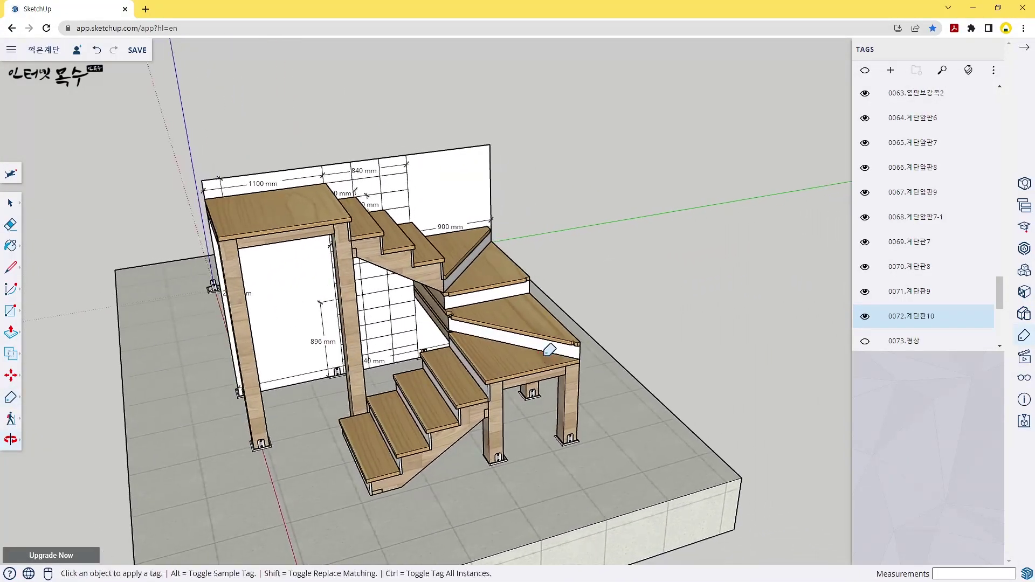
{"action": "key", "text": "space"}
{"action": "double_click", "coordinate": [441, 203]}
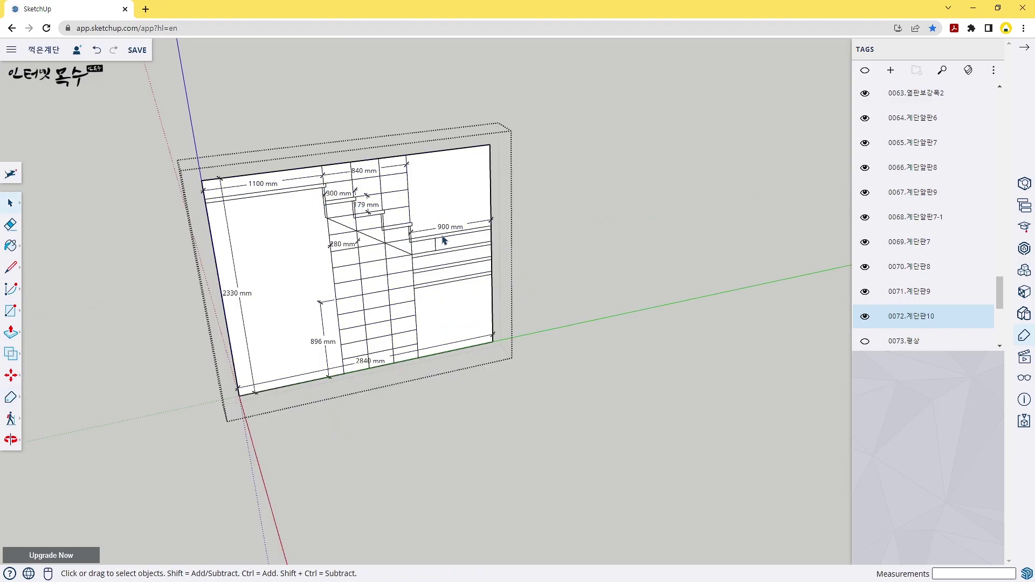
{"action": "left_click", "coordinate": [607, 296]}
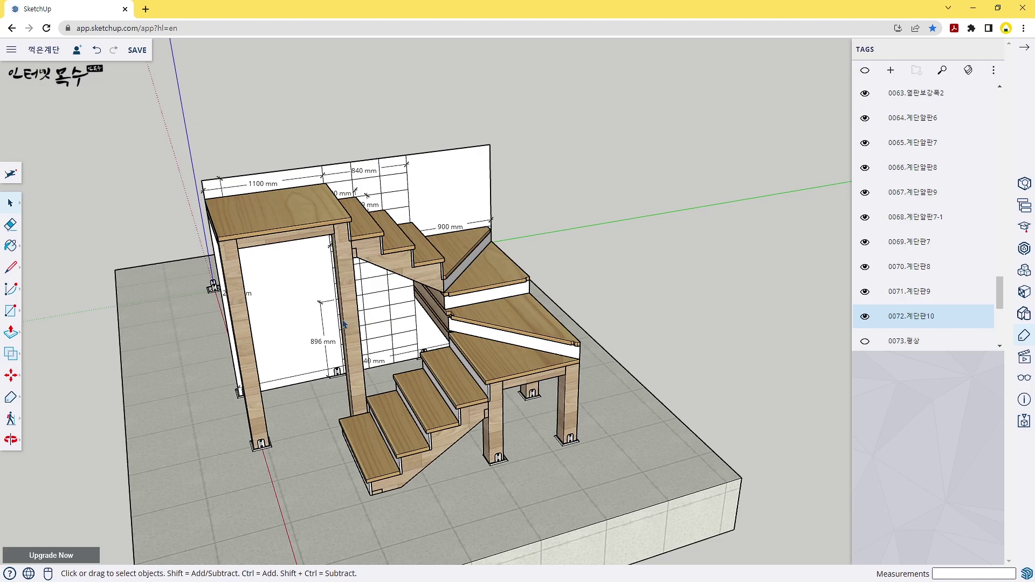
{"action": "key", "text": "ctrl+z"}
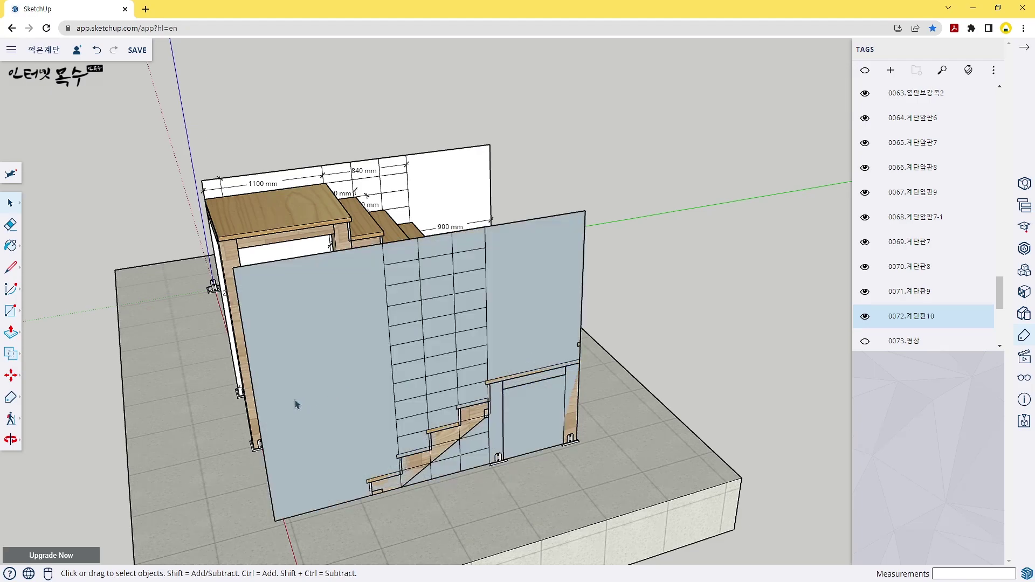
{"action": "mouse_move", "coordinate": [297, 404]}
{"action": "middle_mouse_down"}
{"action": "mouse_move", "coordinate": [674, 397]}
{"action": "mouse_move", "coordinate": [646, 411]}
{"action": "mouse_move", "coordinate": [428, 418]}
{"action": "mouse_move", "coordinate": [492, 388]}
{"action": "mouse_move", "coordinate": [541, 393]}
{"action": "mouse_move", "coordinate": [448, 415]}
{"action": "mouse_move", "coordinate": [592, 383]}
{"action": "mouse_move", "coordinate": [540, 370]}
{"action": "middle_mouse_up"}
{"action": "scroll", "coordinate": [596, 393], "scroll_direction": "up", "scroll_amount": 5}
{"action": "scroll", "coordinate": [646, 412], "scroll_direction": "down", "scroll_amount": 5}
{"action": "left_click", "coordinate": [556, 364]}
{"action": "key", "text": "Delete"}
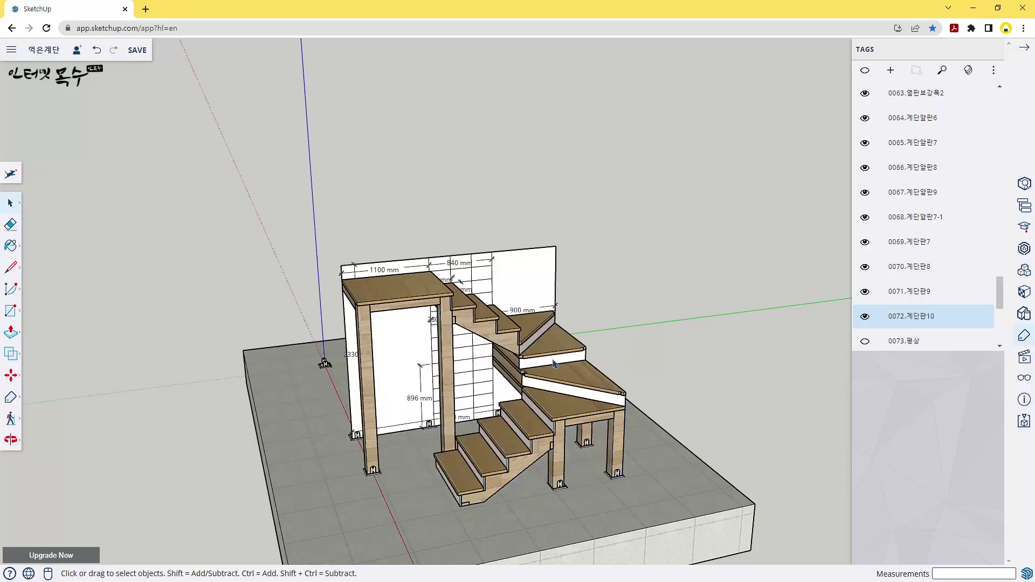
{"action": "scroll", "coordinate": [590, 357], "scroll_direction": "up", "scroll_amount": 3}
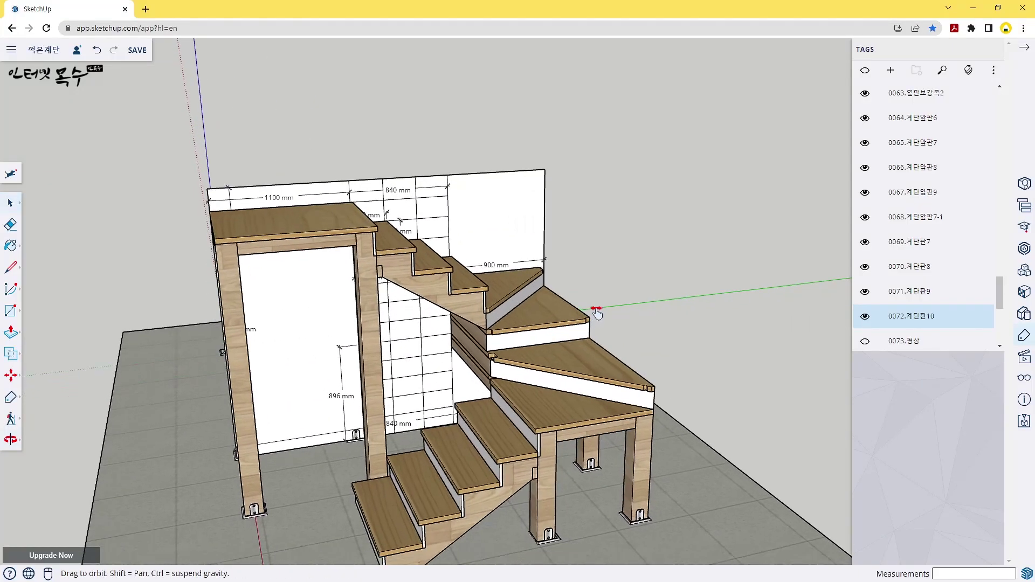
{"action": "scroll", "coordinate": [605, 286], "scroll_direction": "up", "scroll_amount": 2}
{"action": "mouse_move", "coordinate": [593, 353]}
{"action": "middle_mouse_down"}
{"action": "mouse_move", "coordinate": [601, 295]}
{"action": "mouse_move", "coordinate": [566, 324]}
{"action": "mouse_move", "coordinate": [714, 343]}
{"action": "middle_mouse_up"}
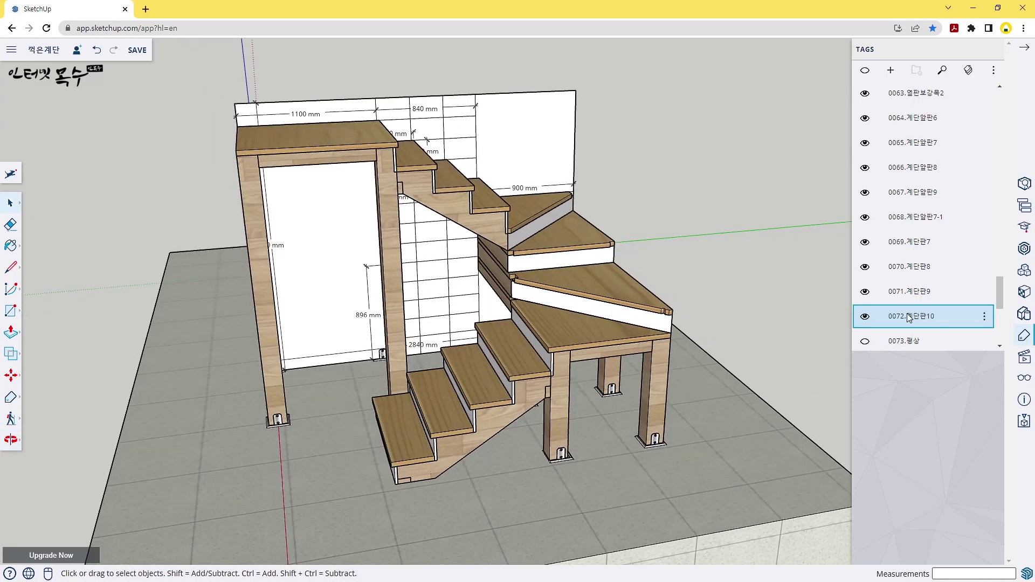
{"action": "scroll", "coordinate": [905, 318], "scroll_direction": "down", "scroll_amount": 3}
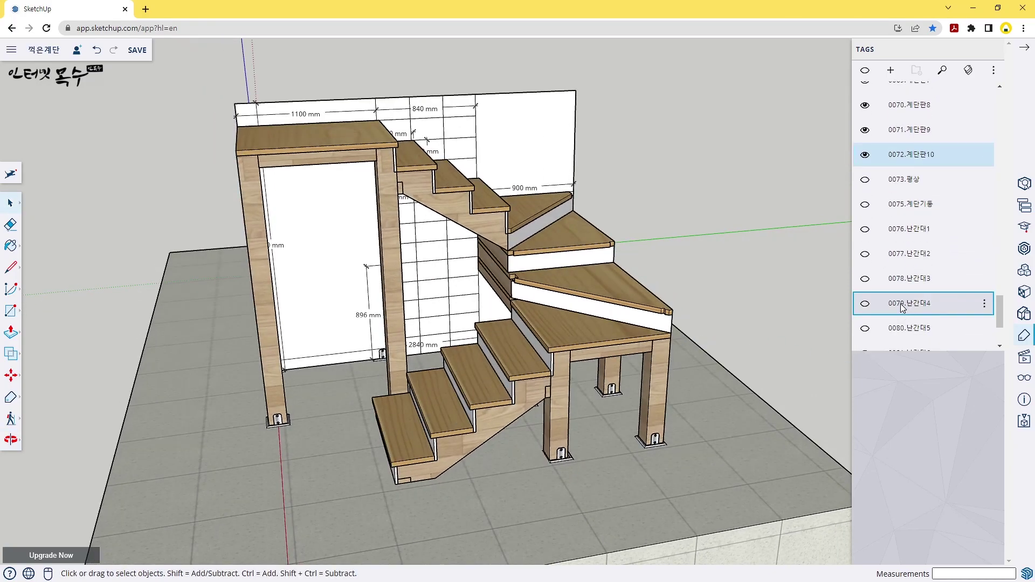
Turn on tags 0073.평상 and 0075.계단기둥, orbiting and zooming out to check the newel posts.
{"action": "left_click", "coordinate": [895, 179]}
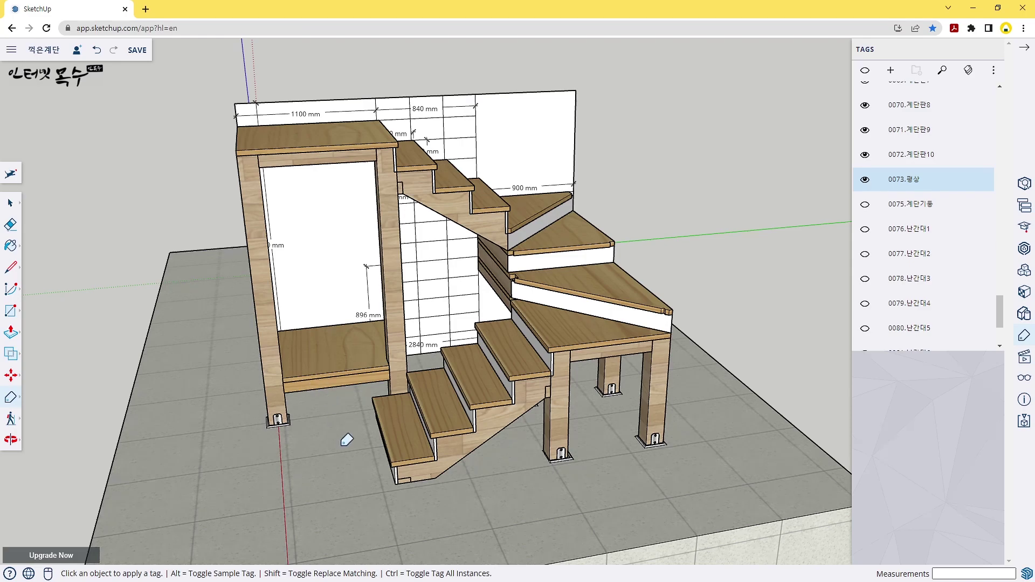
{"action": "mouse_move", "coordinate": [266, 439]}
{"action": "middle_mouse_down"}
{"action": "mouse_move", "coordinate": [397, 415]}
{"action": "mouse_move", "coordinate": [469, 383]}
{"action": "mouse_move", "coordinate": [326, 365]}
{"action": "middle_mouse_up"}
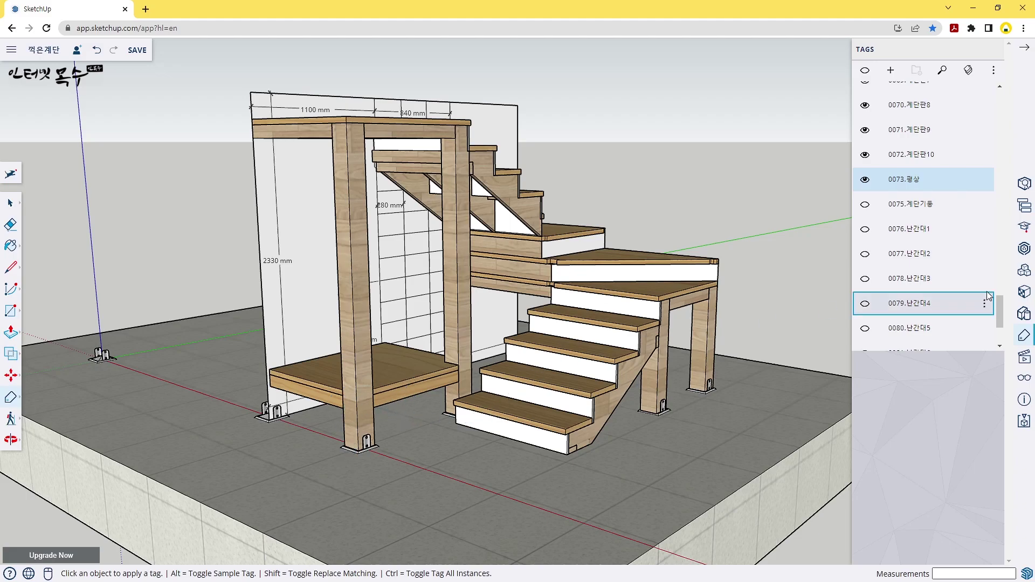
{"action": "left_click", "coordinate": [863, 204]}
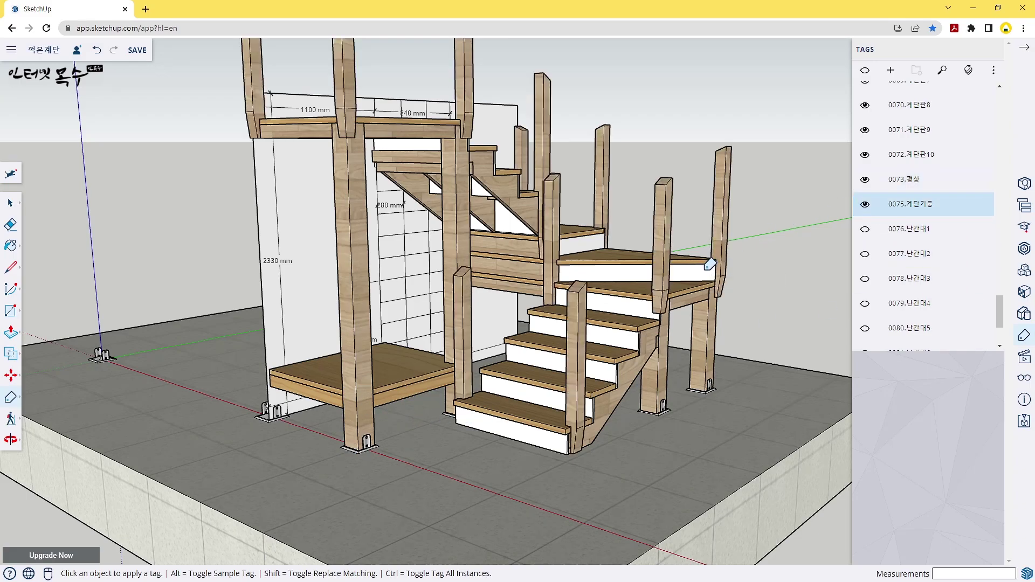
{"action": "scroll", "coordinate": [710, 264], "scroll_direction": "down", "scroll_amount": 3}
{"action": "scroll", "coordinate": [662, 339], "scroll_direction": "down", "scroll_amount": 2}
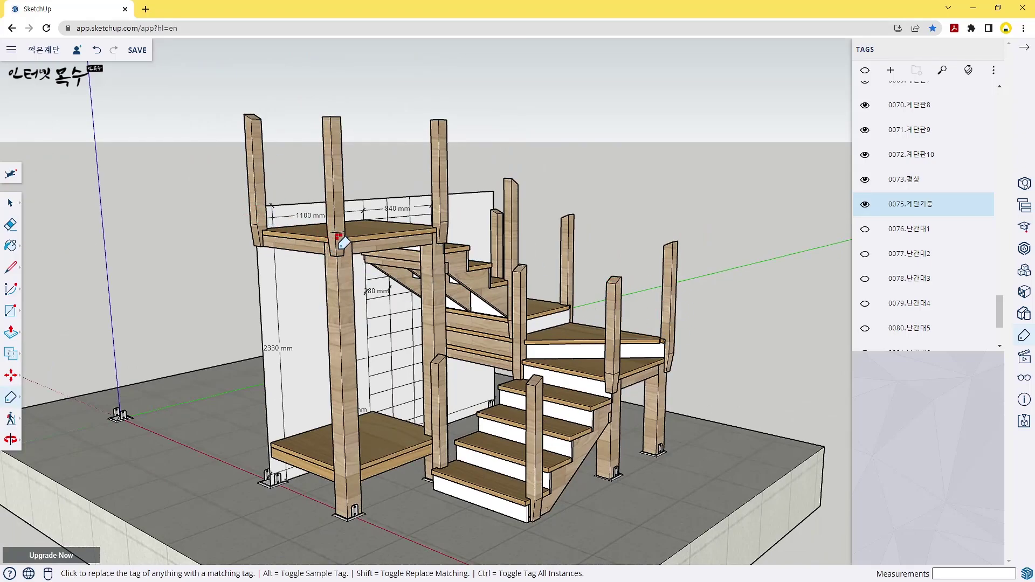
{"action": "left_click", "coordinate": [338, 237]}
Show railing tags 0076.난간대1 through 0080.난간대5, orbiting to check each railing.
{"action": "left_click", "coordinate": [865, 230]}
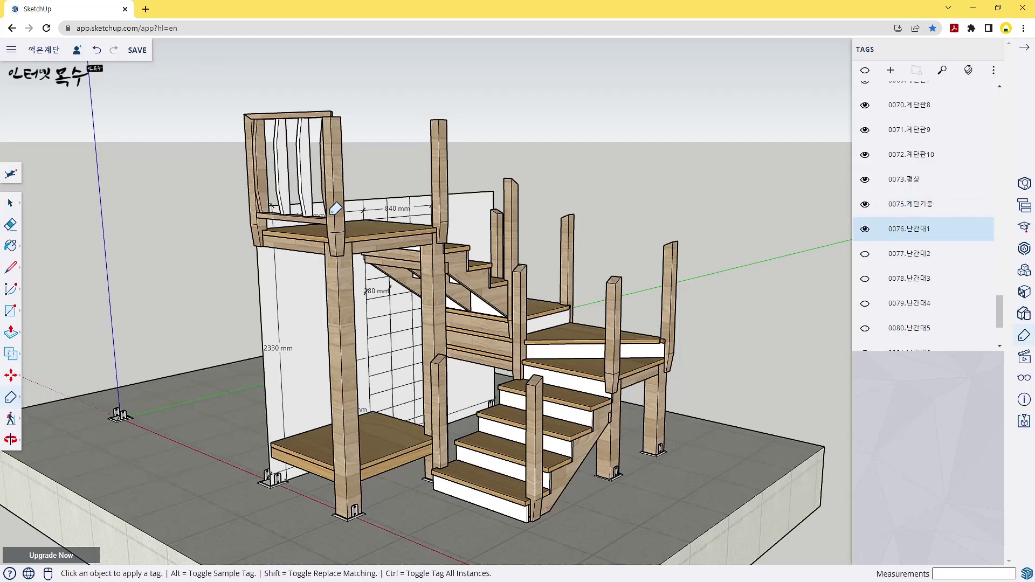
{"action": "middle_click_drag", "start_coordinate": [414, 279], "coordinate": [129, 336]}
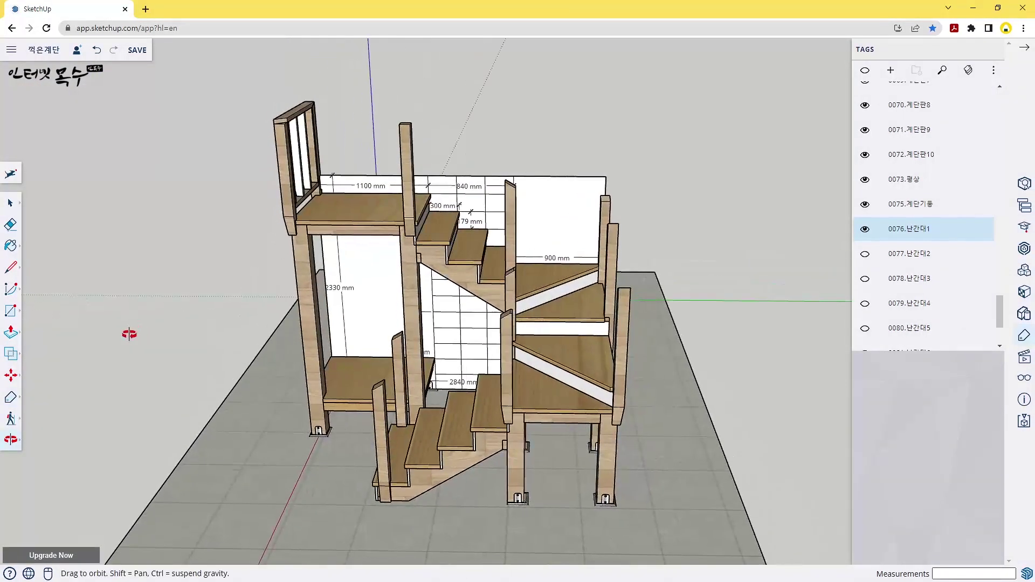
{"action": "left_click", "coordinate": [865, 255]}
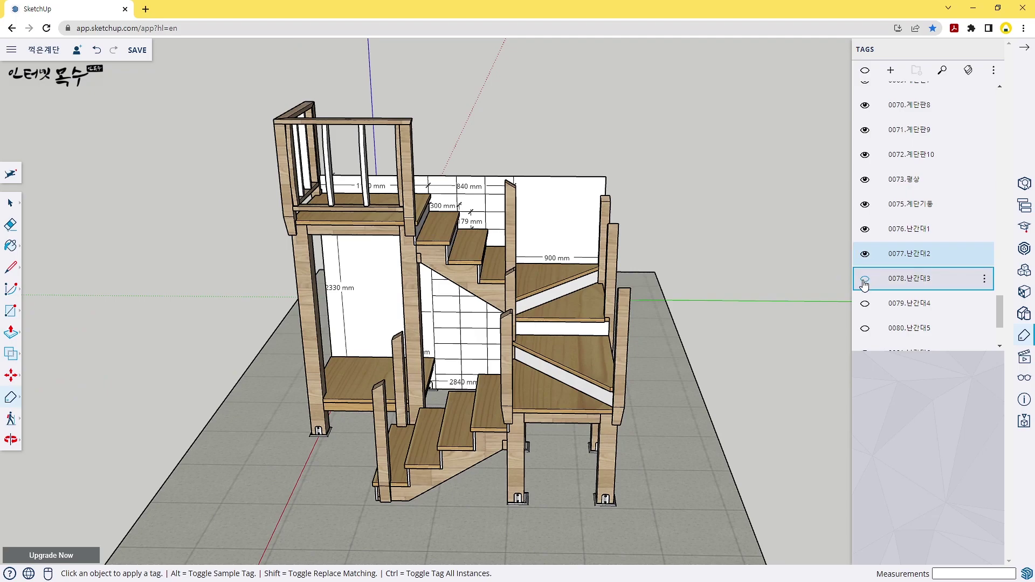
{"action": "left_click", "coordinate": [864, 280]}
{"action": "left_click", "coordinate": [865, 306]}
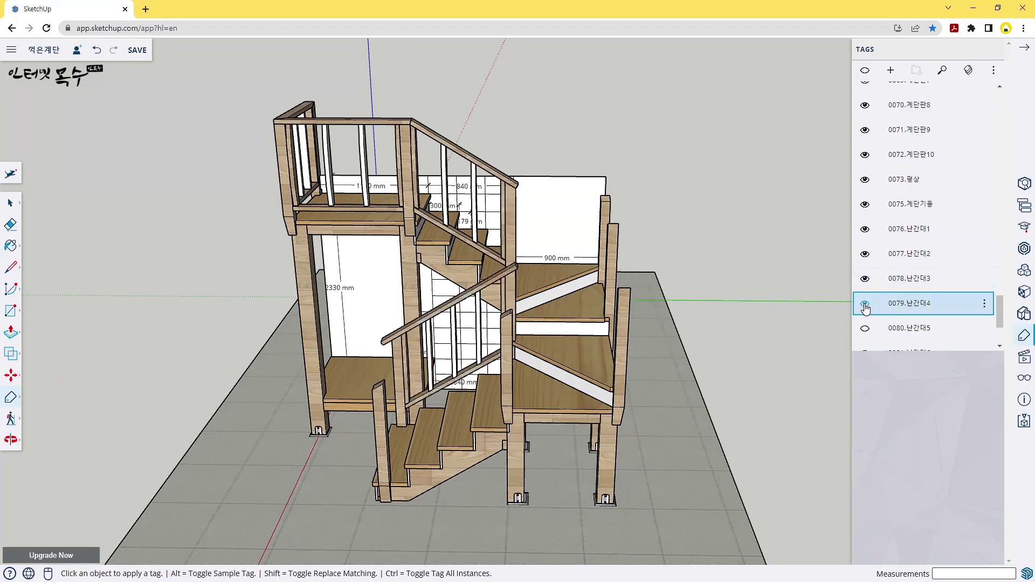
{"action": "mouse_move", "coordinate": [493, 377]}
{"action": "middle_mouse_down"}
{"action": "mouse_move", "coordinate": [237, 389]}
{"action": "mouse_move", "coordinate": [219, 346]}
{"action": "mouse_move", "coordinate": [261, 341]}
{"action": "mouse_move", "coordinate": [259, 302]}
{"action": "mouse_move", "coordinate": [199, 300]}
{"action": "mouse_move", "coordinate": [208, 300]}
{"action": "middle_mouse_up"}
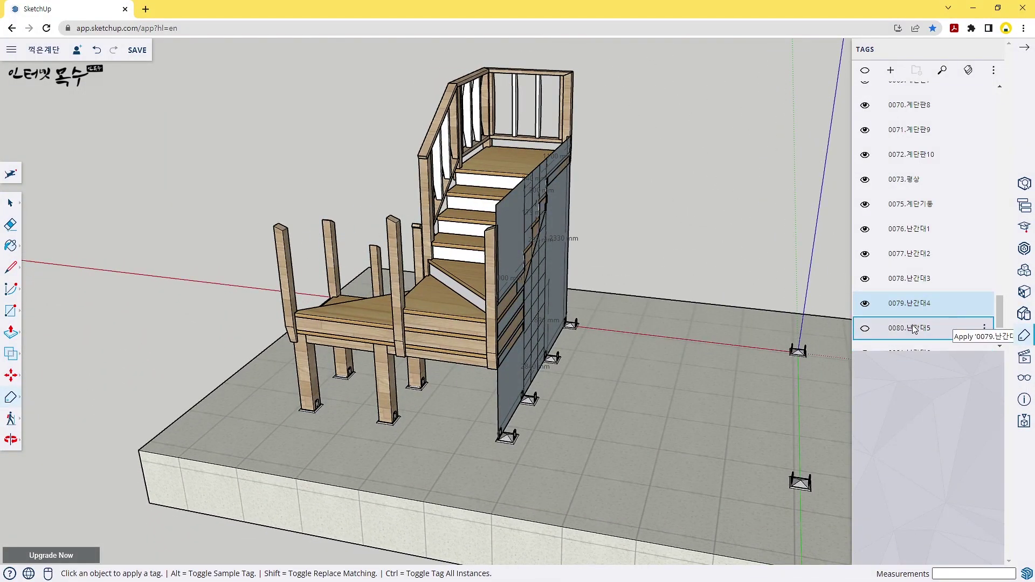
{"action": "left_click", "coordinate": [866, 327]}
Show railing tags 0081.난간대6 and 0082.난간대7, then orbit around the finished balustrades.
{"action": "scroll", "coordinate": [557, 298], "scroll_direction": "down", "scroll_amount": 2}
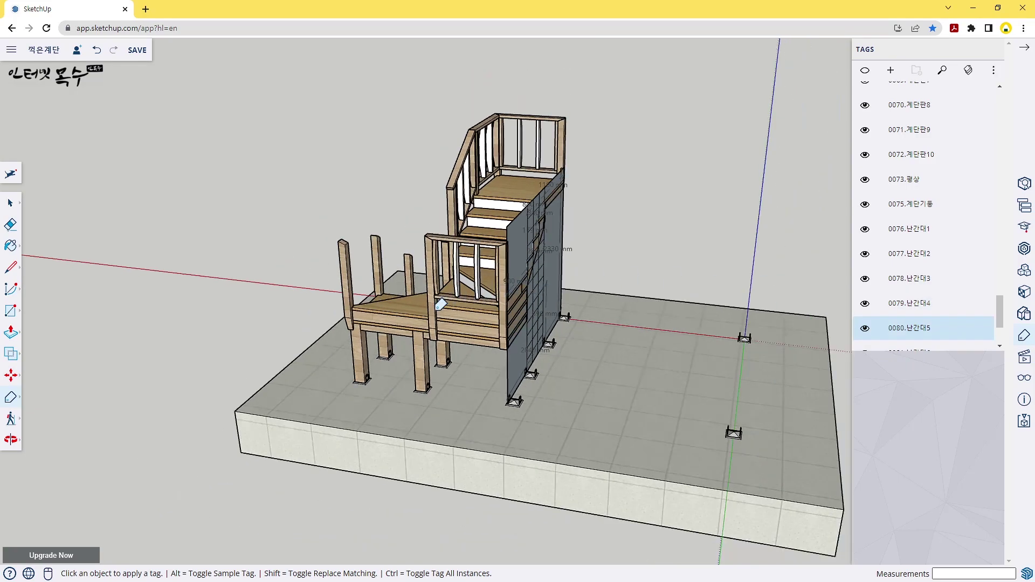
{"action": "middle_click_drag", "start_coordinate": [721, 294], "coordinate": [567, 287]}
{"action": "middle_click_drag", "start_coordinate": [487, 307], "coordinate": [647, 302]}
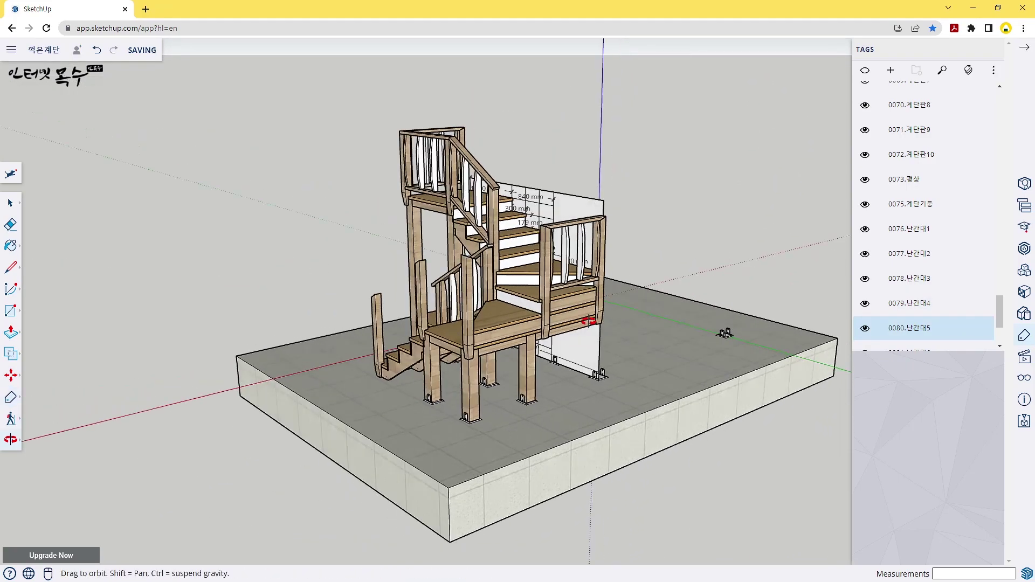
{"action": "scroll", "coordinate": [916, 270], "scroll_direction": "down", "scroll_amount": 3}
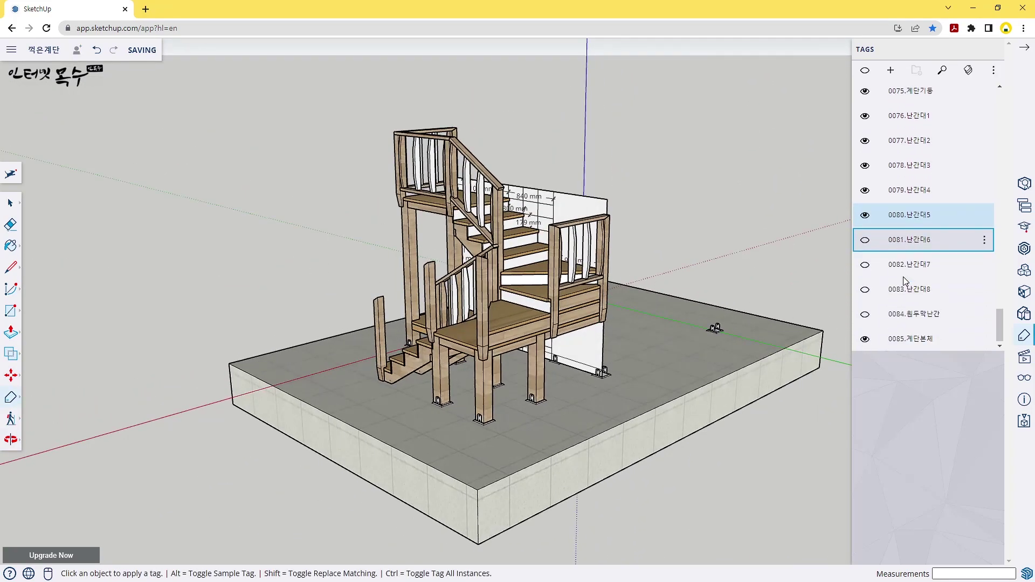
{"action": "left_click", "coordinate": [865, 240]}
{"action": "left_click", "coordinate": [864, 267]}
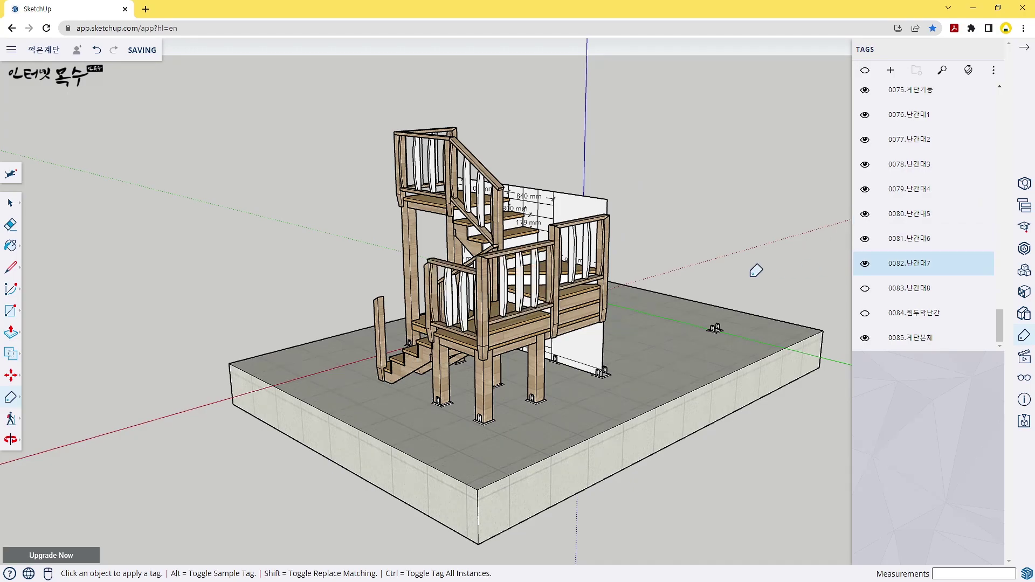
{"action": "mouse_move", "coordinate": [551, 338]}
{"action": "middle_mouse_down"}
{"action": "mouse_move", "coordinate": [620, 352]}
{"action": "mouse_move", "coordinate": [718, 326]}
{"action": "mouse_move", "coordinate": [853, 332]}
{"action": "middle_mouse_up"}
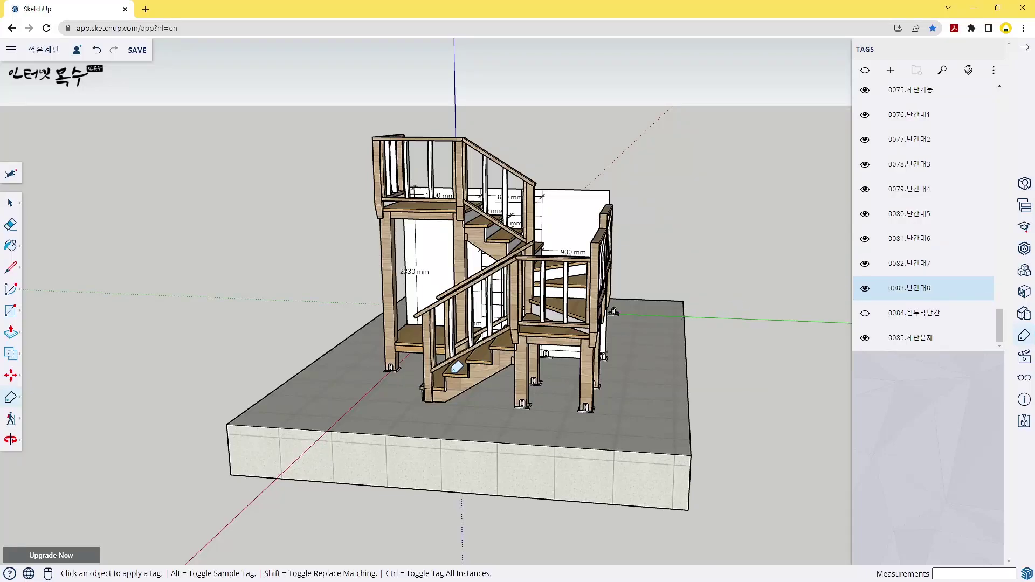
{"action": "mouse_move", "coordinate": [456, 367]}
{"action": "middle_mouse_down"}
{"action": "mouse_move", "coordinate": [654, 388]}
{"action": "mouse_move", "coordinate": [674, 446]}
{"action": "mouse_move", "coordinate": [540, 307]}
{"action": "middle_mouse_up"}
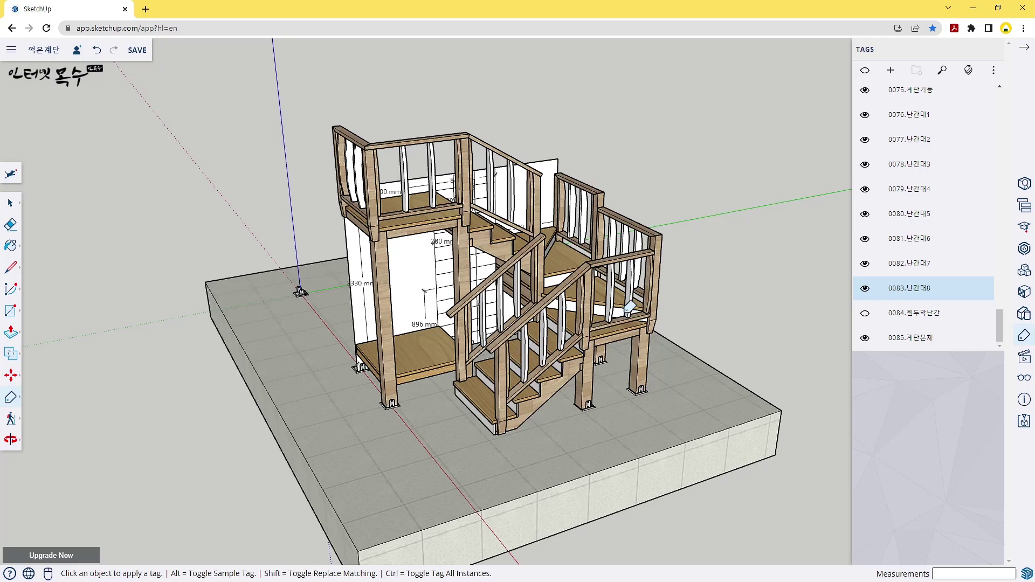
{"action": "scroll", "coordinate": [656, 251], "scroll_direction": "up", "scroll_amount": 1}
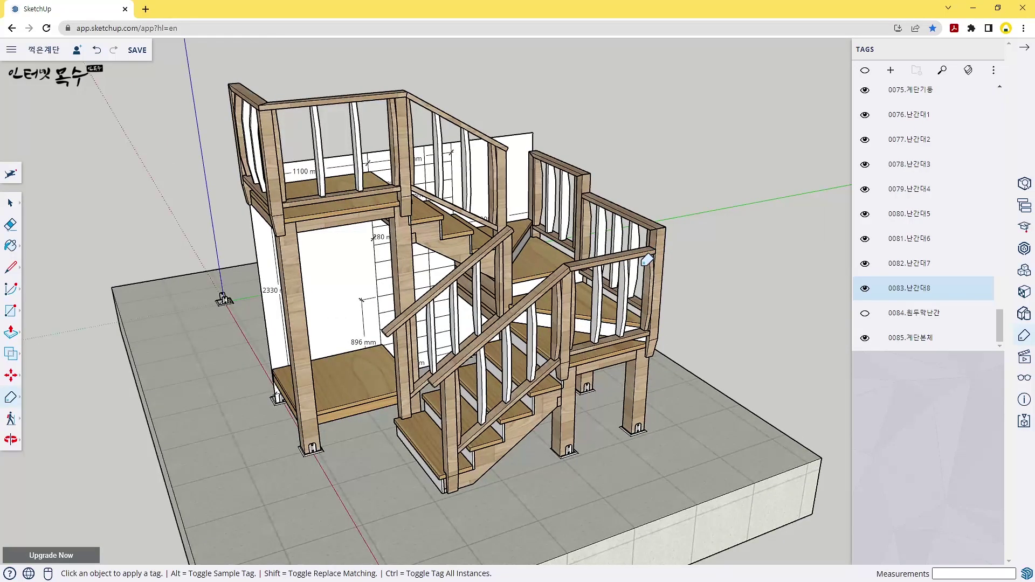
{"action": "mouse_move", "coordinate": [653, 253]}
{"action": "middle_mouse_down"}
{"action": "mouse_move", "coordinate": [550, 328]}
{"action": "mouse_move", "coordinate": [551, 375]}
{"action": "middle_mouse_up"}
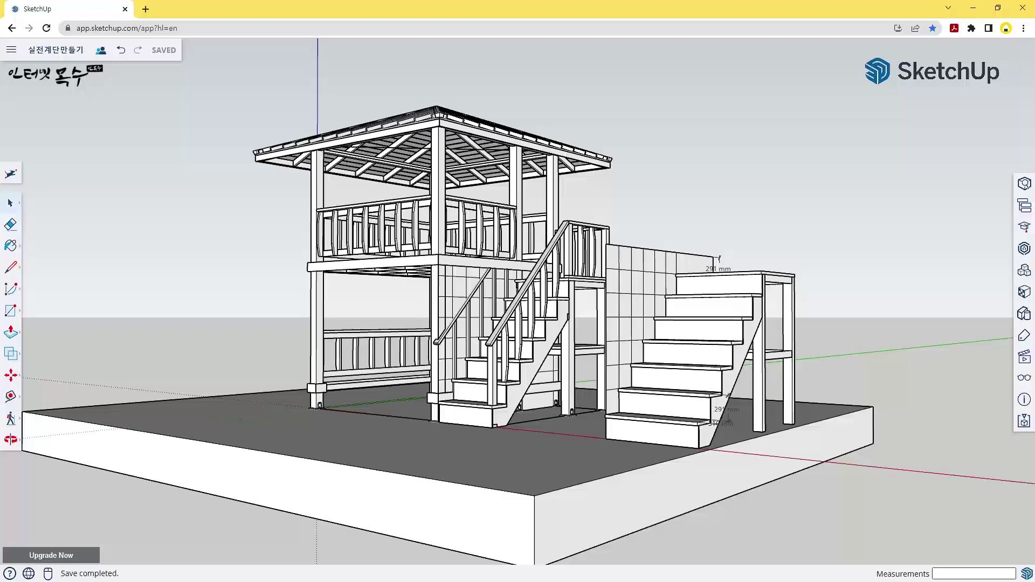
Inspect the gazebo stair model and select the straight stair group beside the tiled wall.
{"action": "middle_click_drag", "start_coordinate": [693, 374], "coordinate": [496, 400]}
{"action": "scroll", "coordinate": [458, 313], "scroll_direction": "up", "scroll_amount": 3}
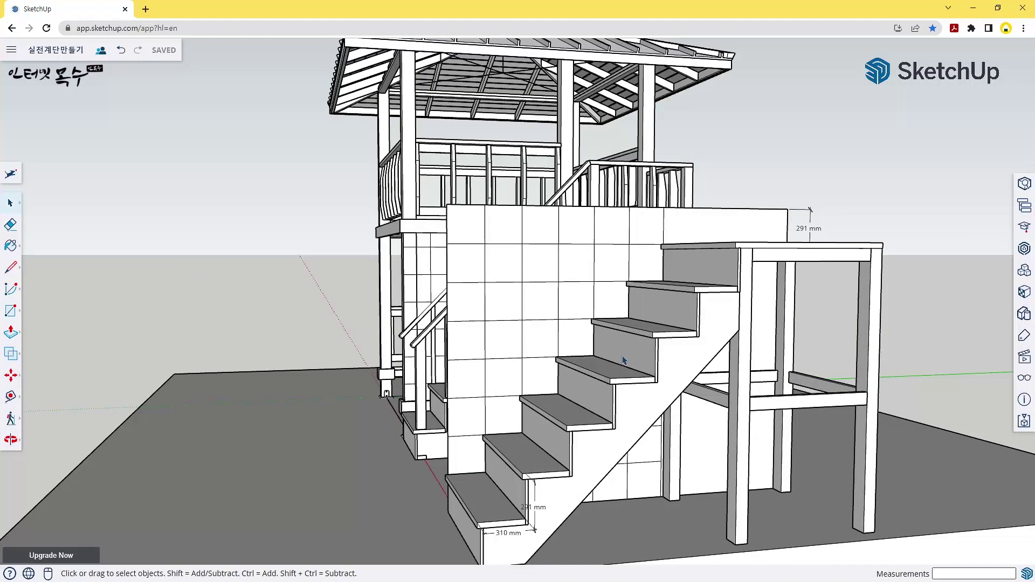
{"action": "scroll", "coordinate": [456, 311], "scroll_direction": "up", "scroll_amount": 1}
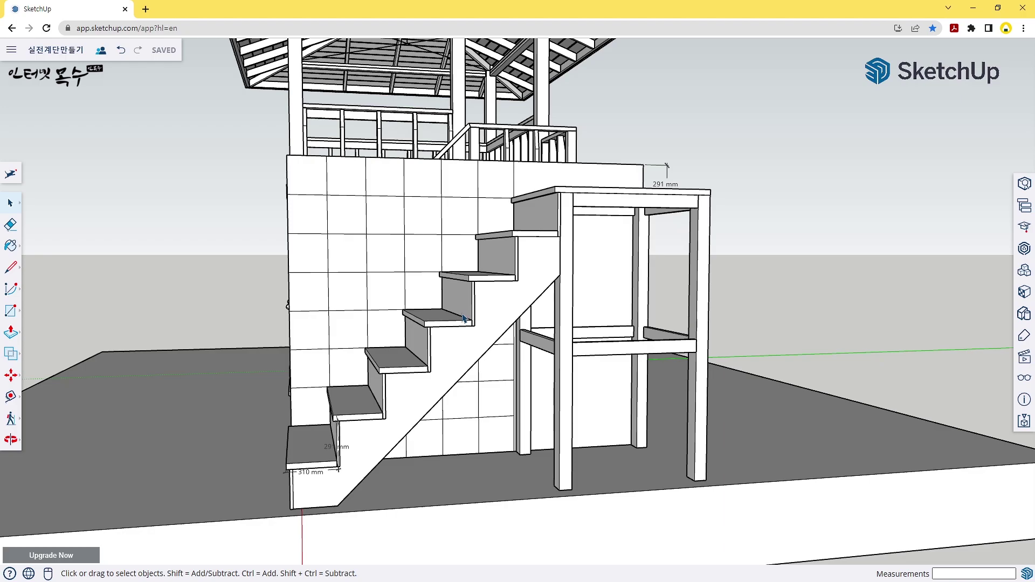
{"action": "left_click", "coordinate": [415, 231]}
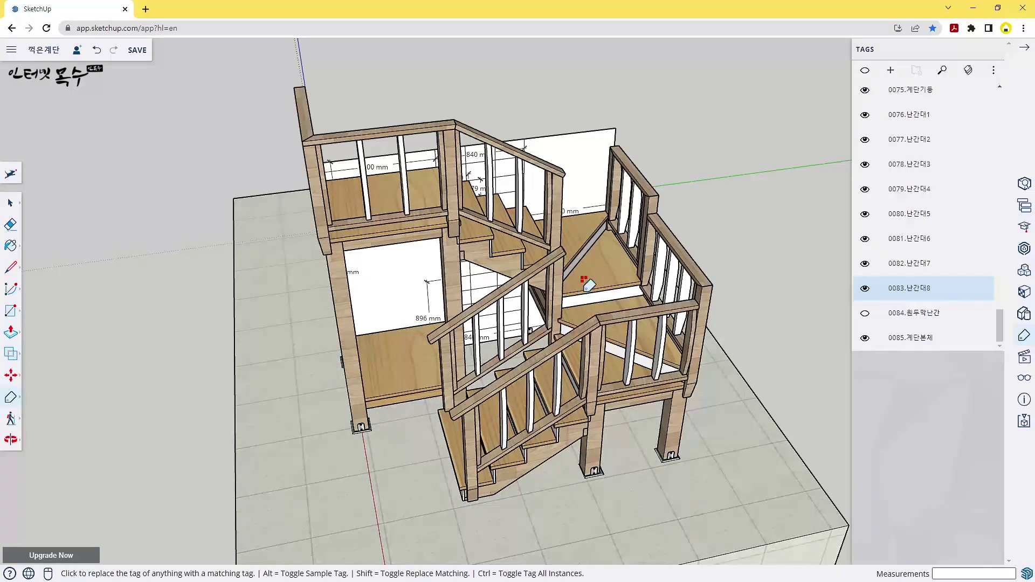
Orbit around the stairs, then turn on all tags to reveal the whole gazebo.
{"action": "scroll", "coordinate": [657, 291], "scroll_direction": "up", "scroll_amount": 3}
{"action": "middle_click_drag", "start_coordinate": [566, 365], "coordinate": [586, 221]}
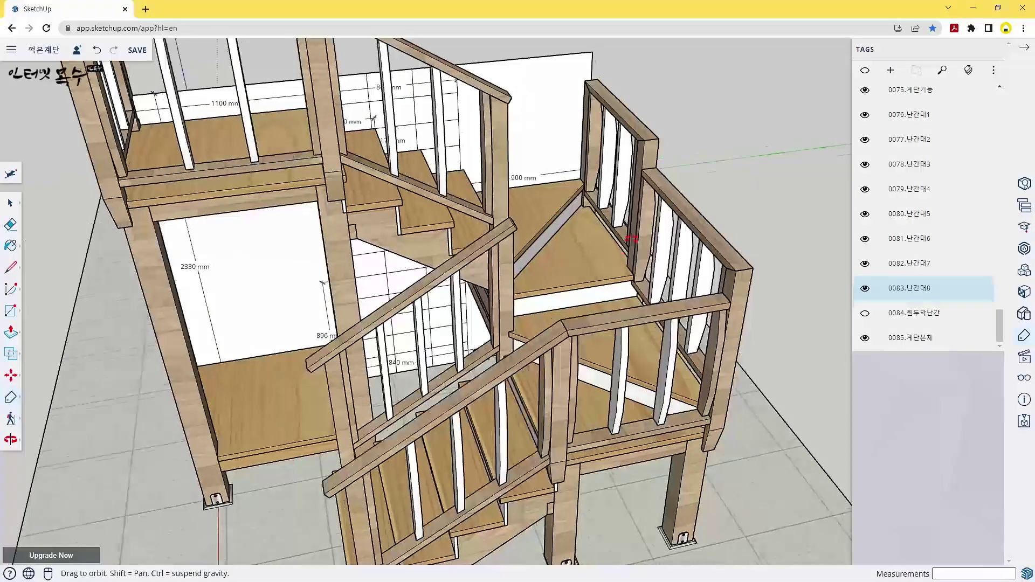
{"action": "middle_click_drag", "start_coordinate": [423, 309], "coordinate": [526, 347]}
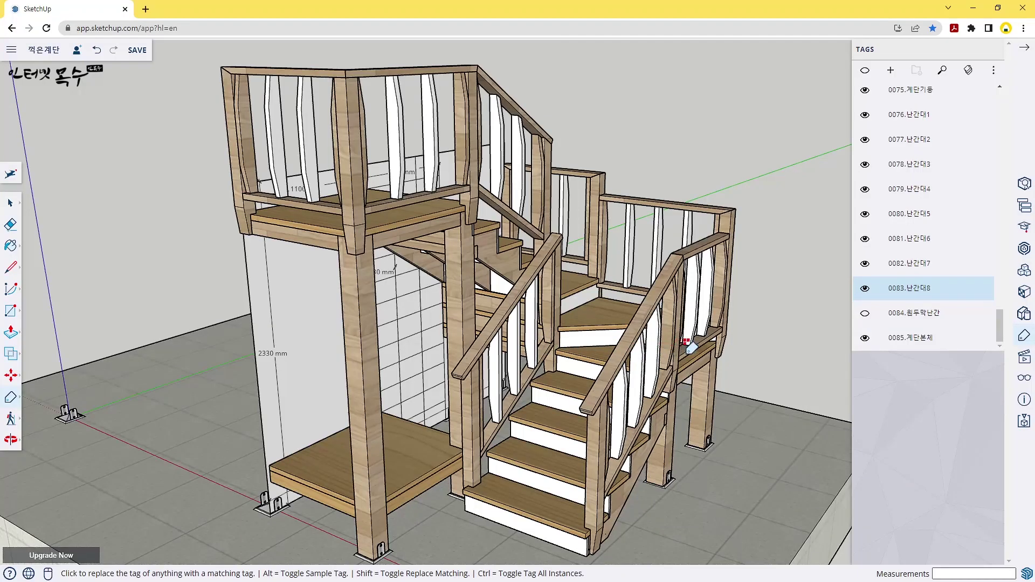
{"action": "middle_click_drag", "start_coordinate": [598, 345], "coordinate": [527, 406]}
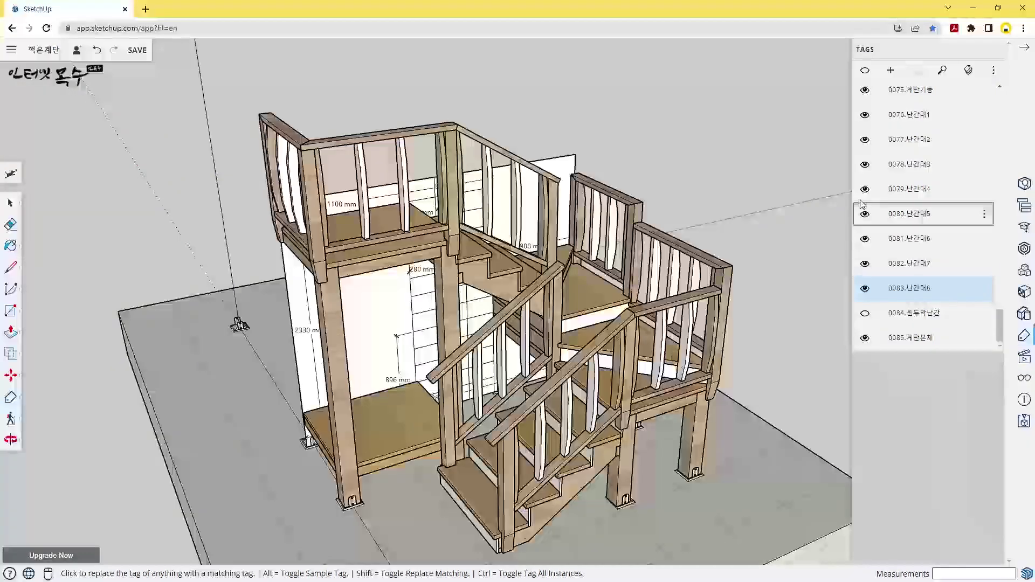
{"action": "left_click", "coordinate": [864, 70]}
{"action": "mouse_move", "coordinate": [646, 226]}
{"action": "middle_mouse_down"}
{"action": "mouse_move", "coordinate": [648, 278]}
{"action": "mouse_move", "coordinate": [428, 351]}
{"action": "mouse_move", "coordinate": [489, 345]}
{"action": "middle_mouse_up"}
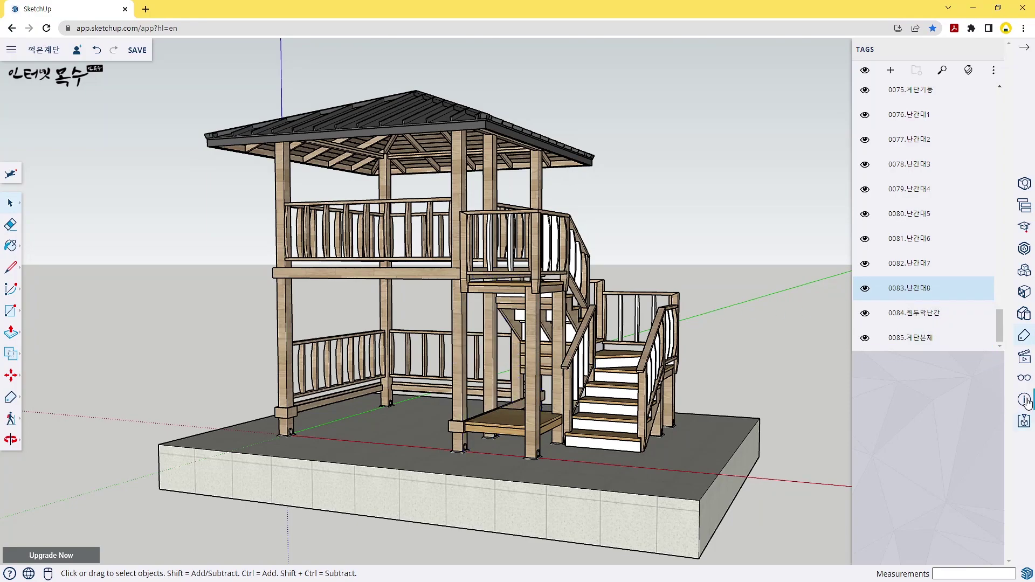
Cycle through the Iso, Front, Back, Right, Left and Top standard views of the gazebo.
{"action": "left_click", "coordinate": [1024, 358]}
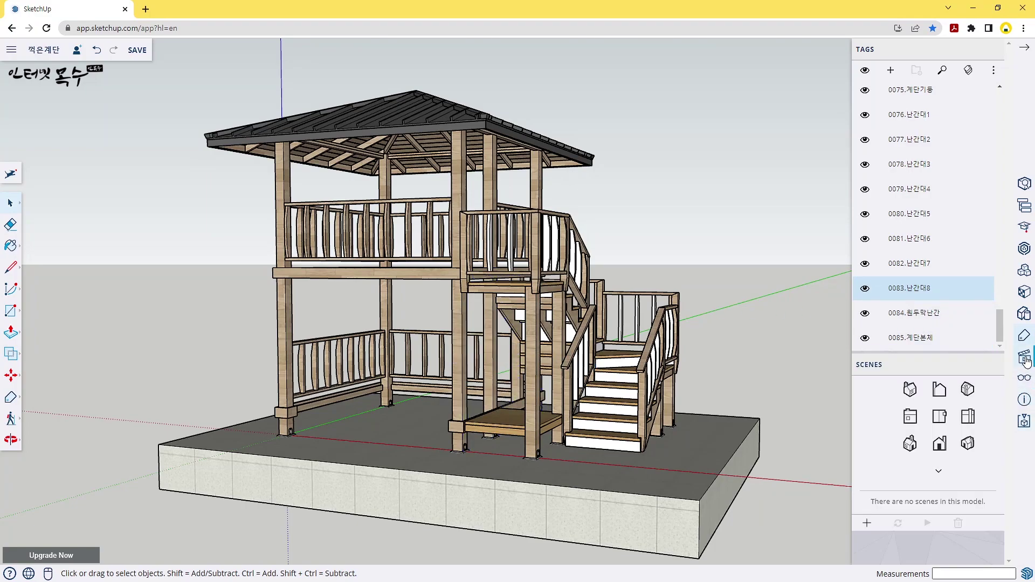
{"action": "left_click", "coordinate": [863, 427]}
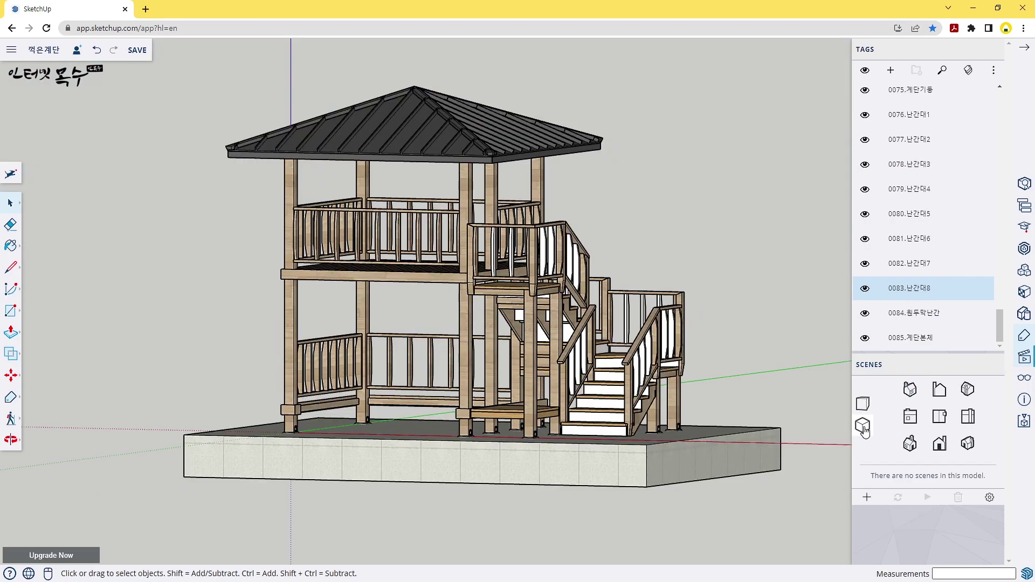
{"action": "left_click", "coordinate": [940, 446]}
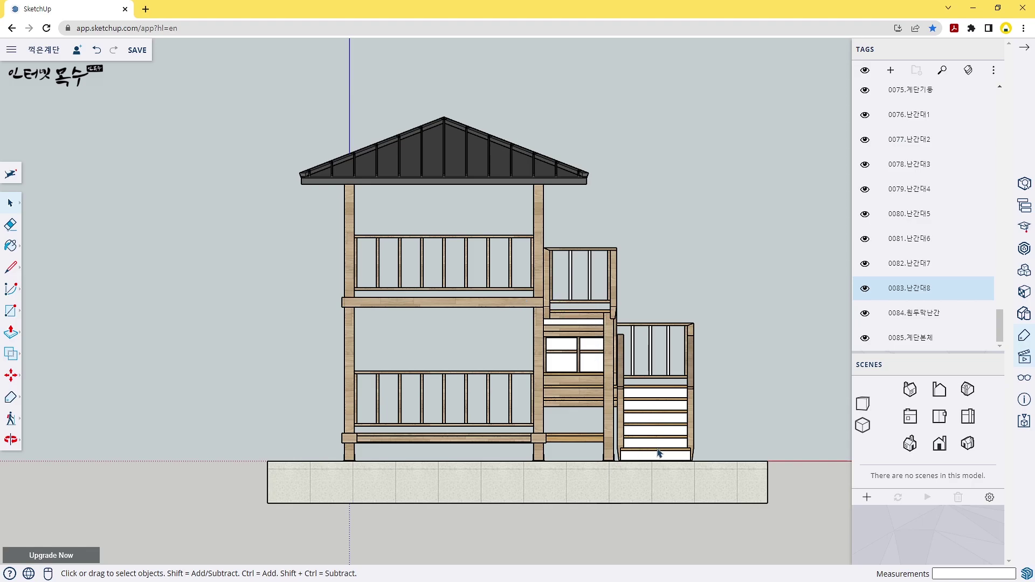
{"action": "left_click", "coordinate": [939, 390]}
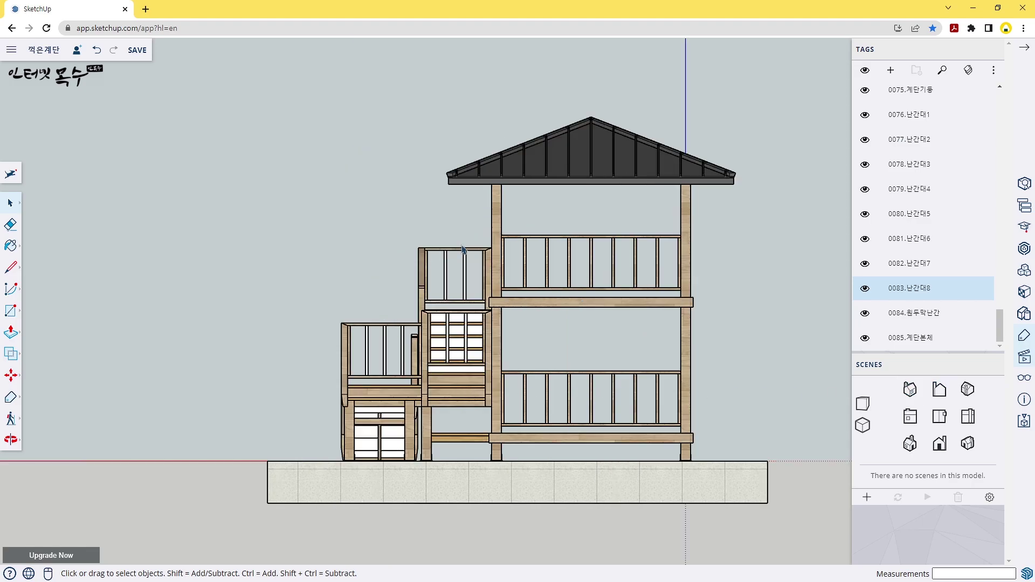
{"action": "left_click", "coordinate": [911, 416]}
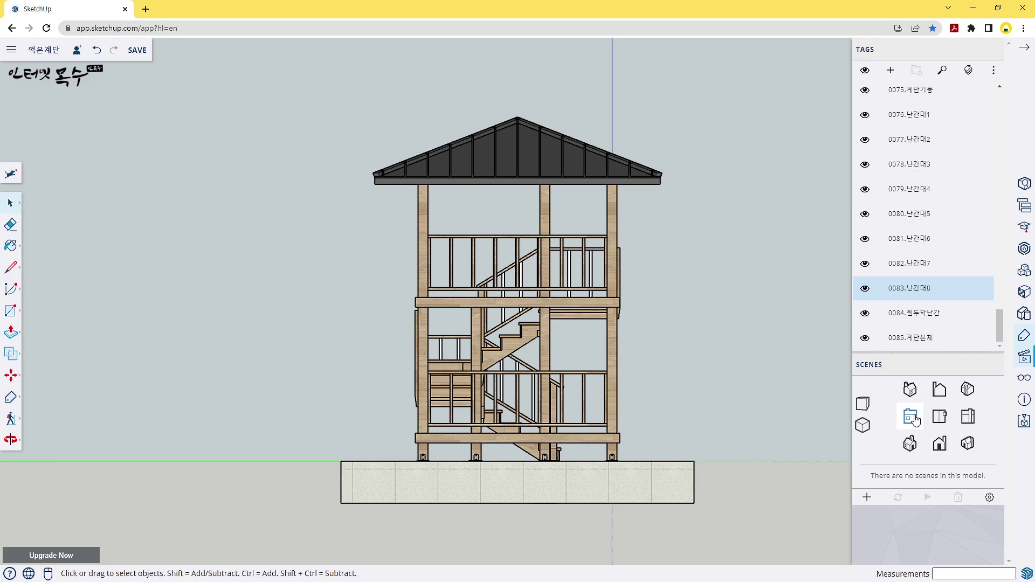
{"action": "left_click", "coordinate": [967, 416]}
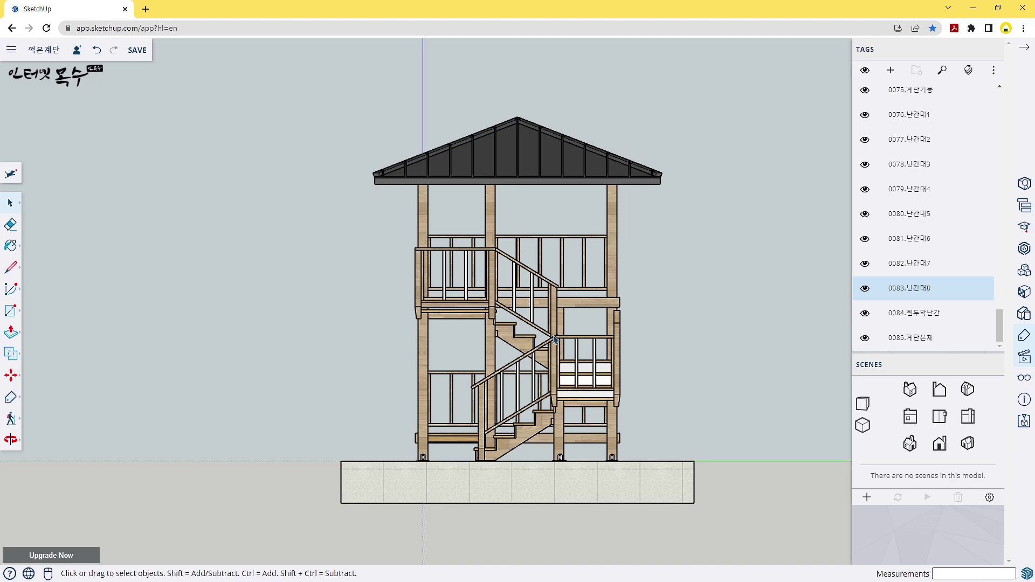
{"action": "left_click", "coordinate": [939, 423]}
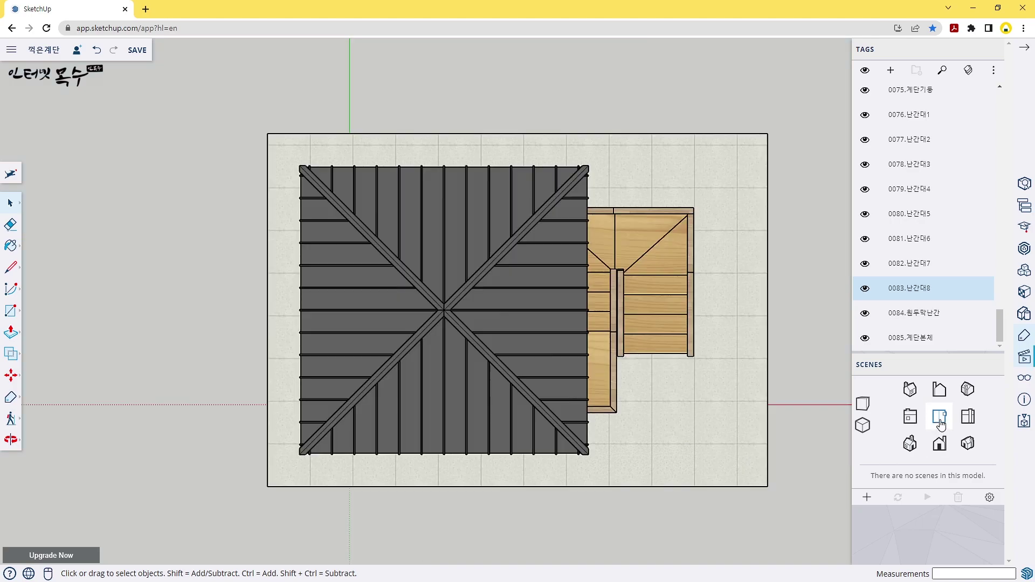
Hide the gazebo so only the L-shaped stair treads remain, selecting the stair group.
{"action": "left_click", "coordinate": [522, 358]}
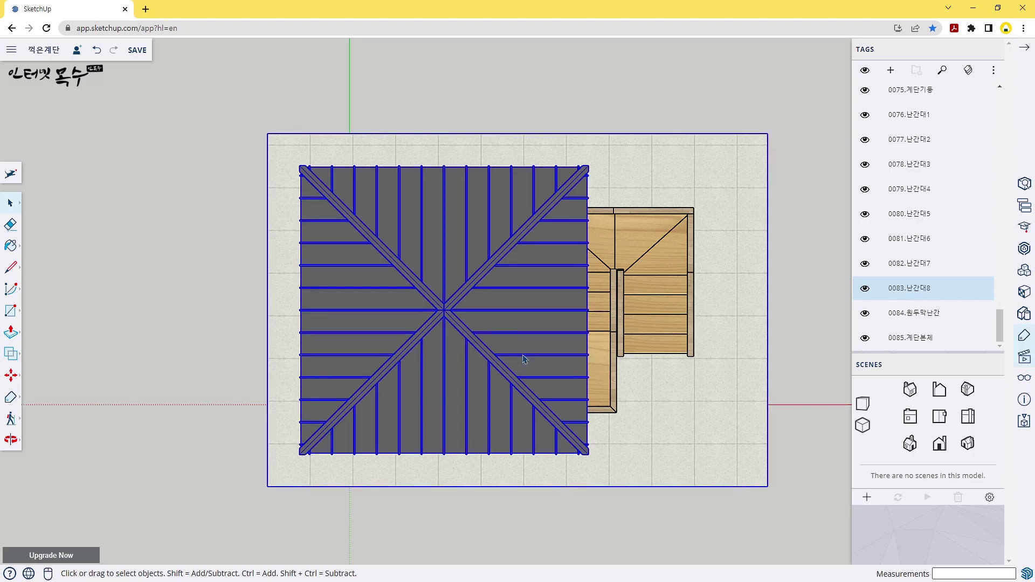
{"action": "key", "text": "Delete"}
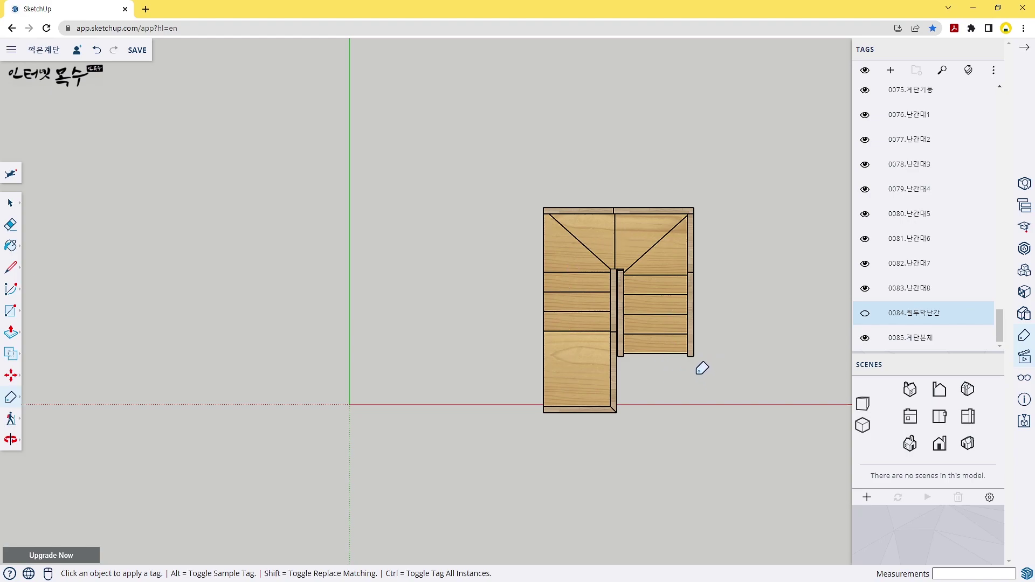
{"action": "key", "text": "space"}
{"action": "left_click", "coordinate": [691, 323]}
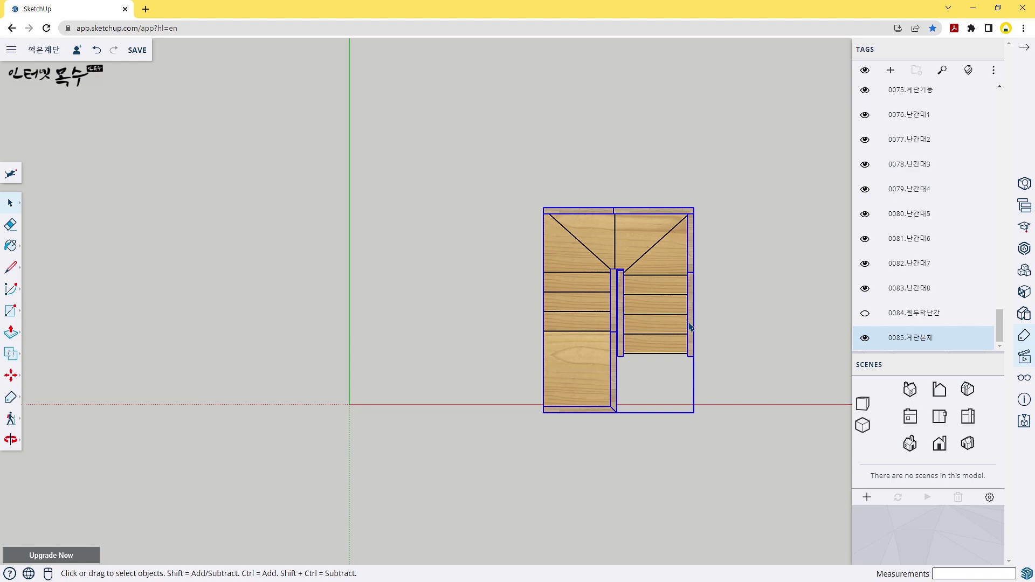
{"action": "left_click", "coordinate": [696, 325]}
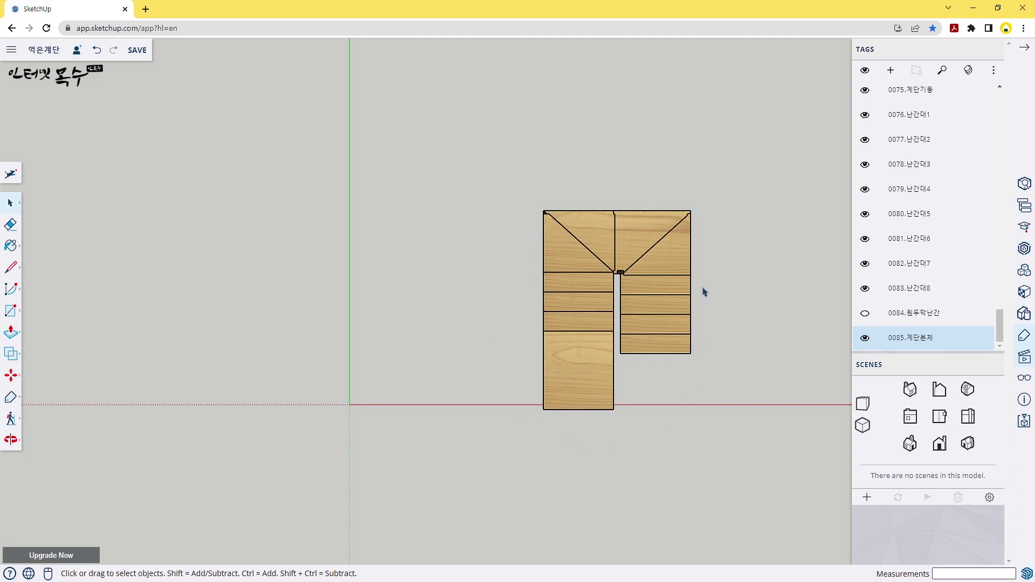
Zoom on the top view of the stairs, then return to a perspective Iso view.
{"action": "scroll", "coordinate": [706, 293], "scroll_direction": "up", "scroll_amount": 3}
{"action": "scroll", "coordinate": [706, 293], "scroll_direction": "down", "scroll_amount": 1}
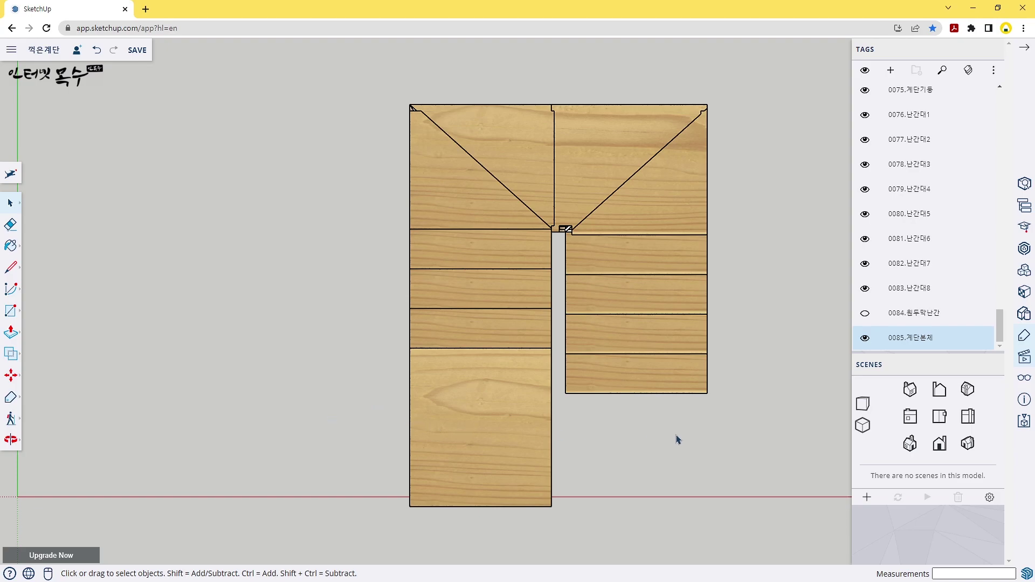
{"action": "left_click", "coordinate": [862, 403]}
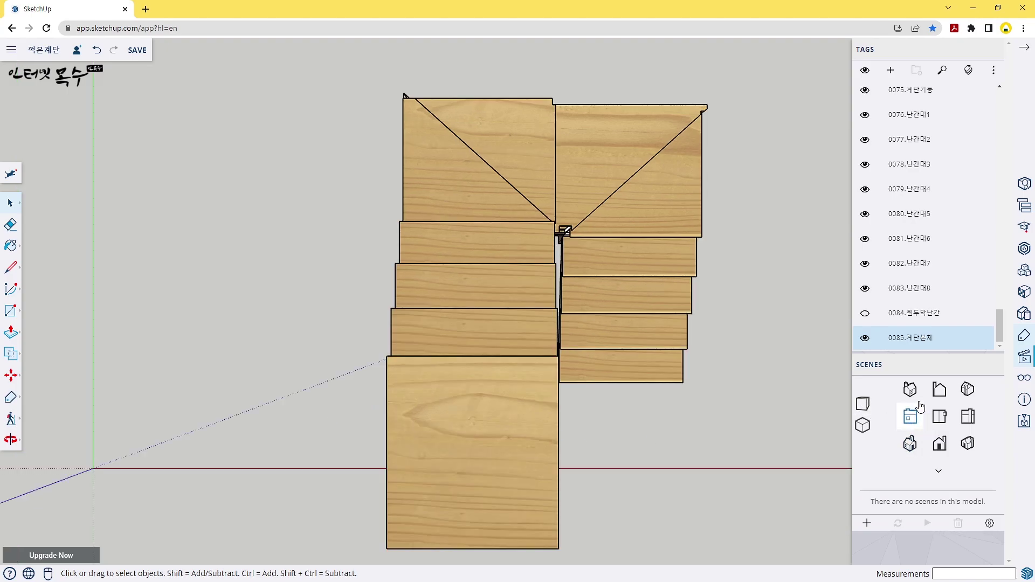
{"action": "left_click", "coordinate": [910, 389]}
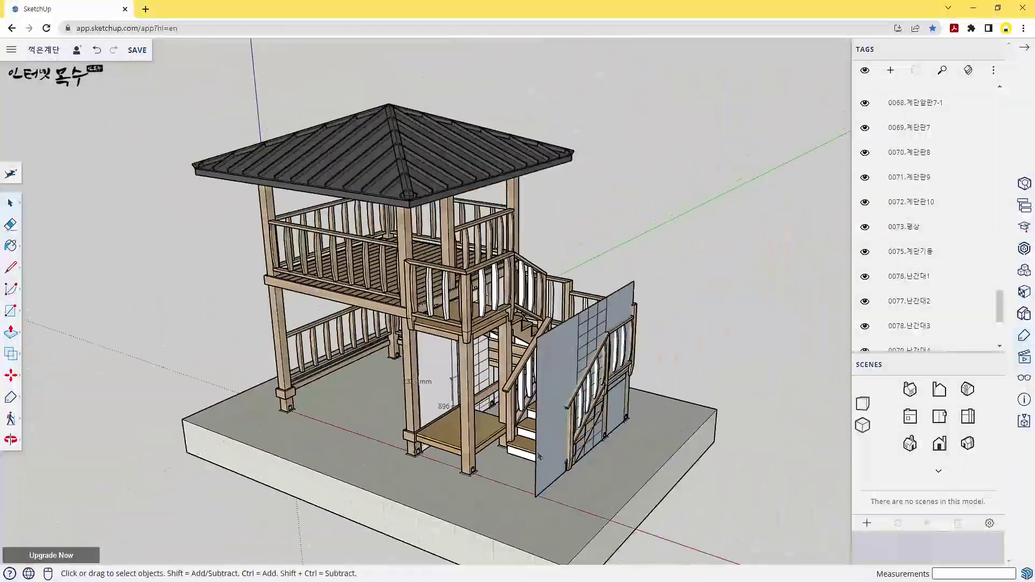
Save the 꺾은계단 model with Ctrl+S and select the grey wall panel beside the stairs.
{"action": "middle_click_drag", "start_coordinate": [517, 431], "coordinate": [542, 378]}
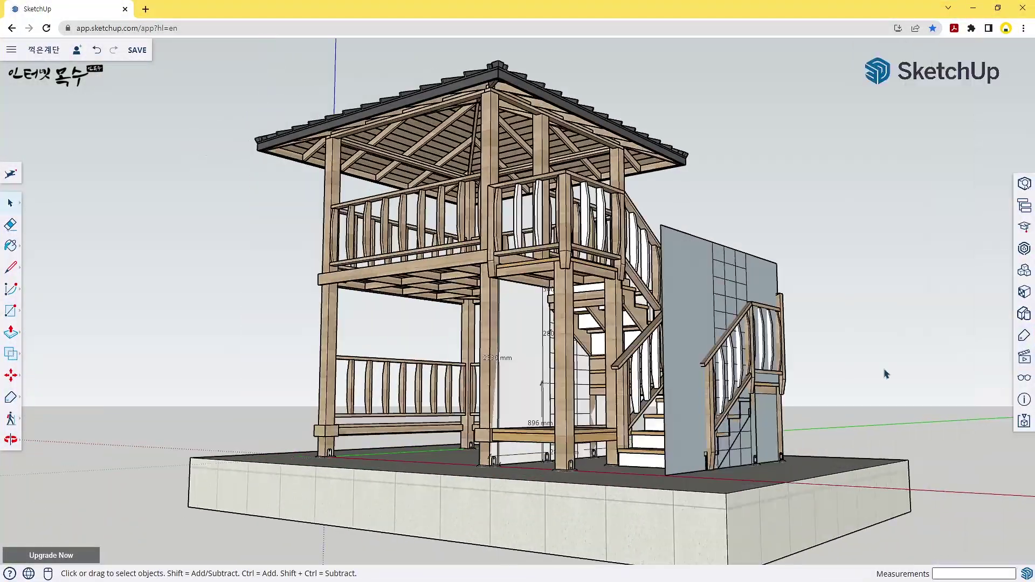
{"action": "key", "text": "ctrl+s"}
{"action": "scroll", "coordinate": [646, 458], "scroll_direction": "up", "scroll_amount": 5}
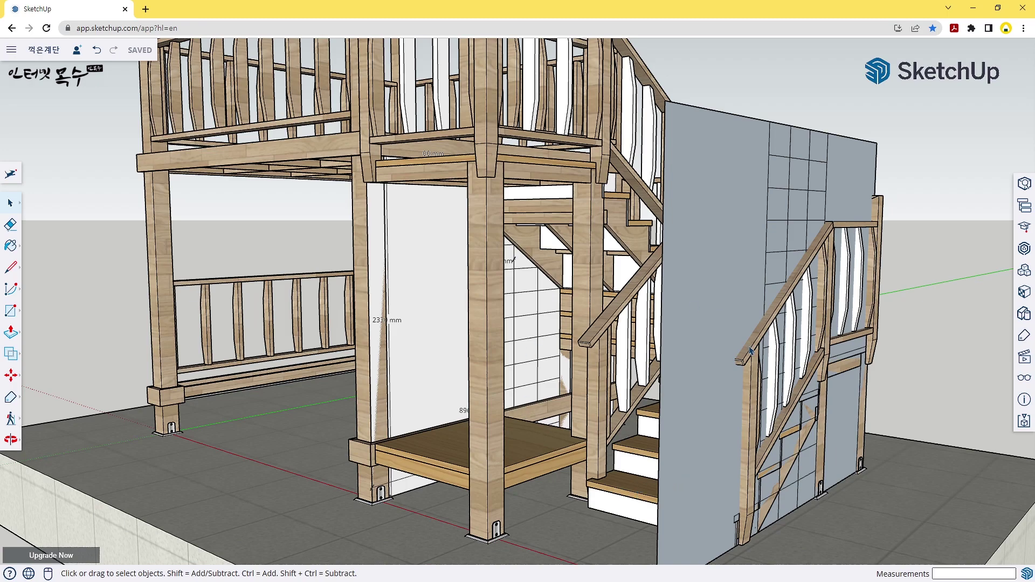
{"action": "scroll", "coordinate": [745, 348], "scroll_direction": "down", "scroll_amount": 5}
{"action": "scroll", "coordinate": [743, 359], "scroll_direction": "up", "scroll_amount": 2}
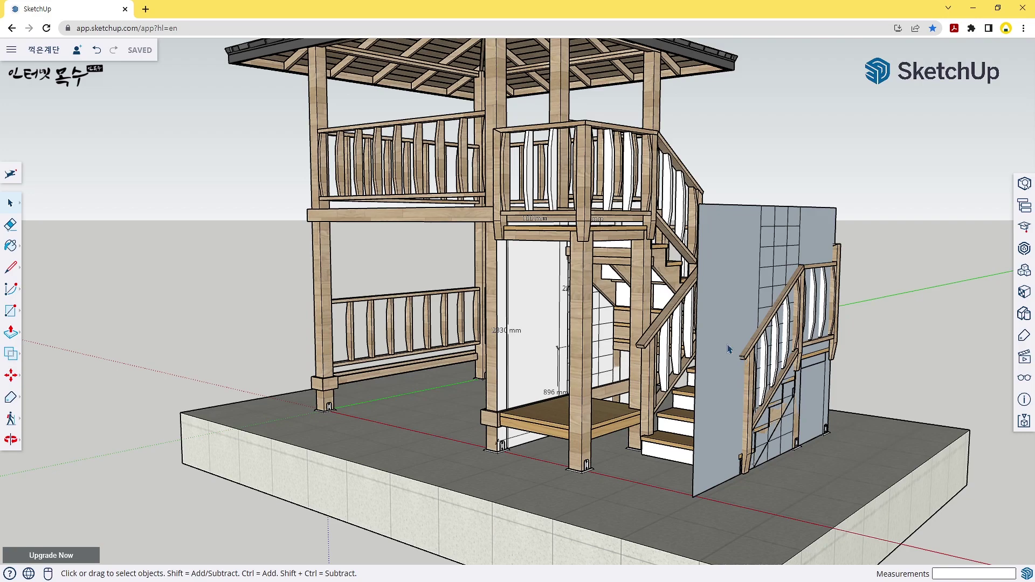
{"action": "scroll", "coordinate": [728, 349], "scroll_direction": "down", "scroll_amount": 1}
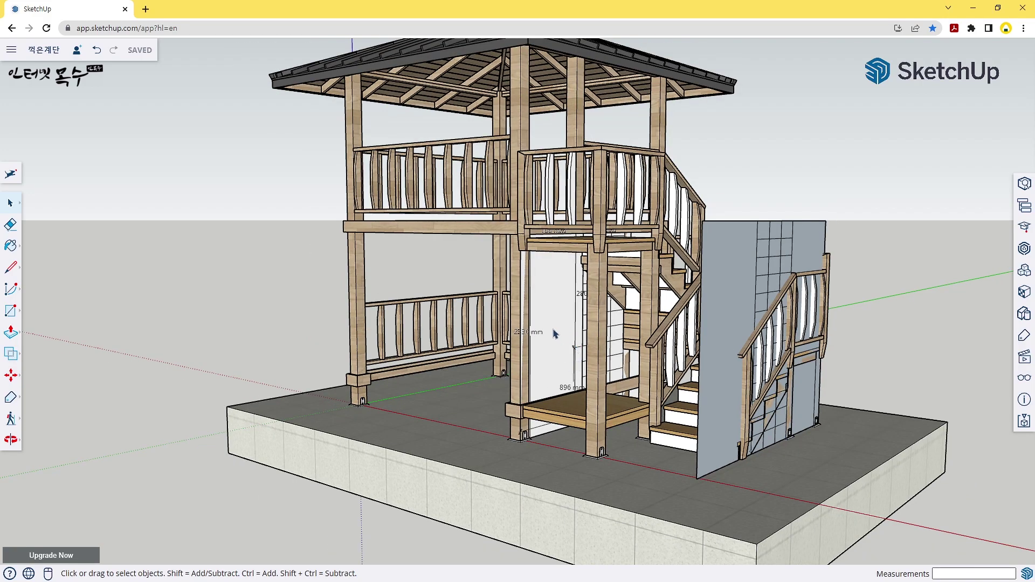
{"action": "left_click", "coordinate": [733, 312]}
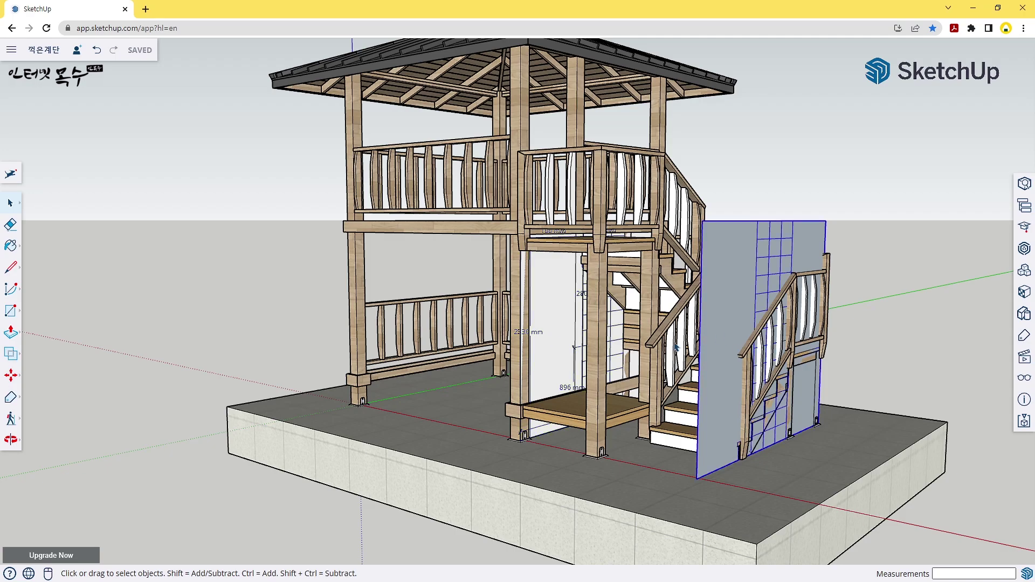